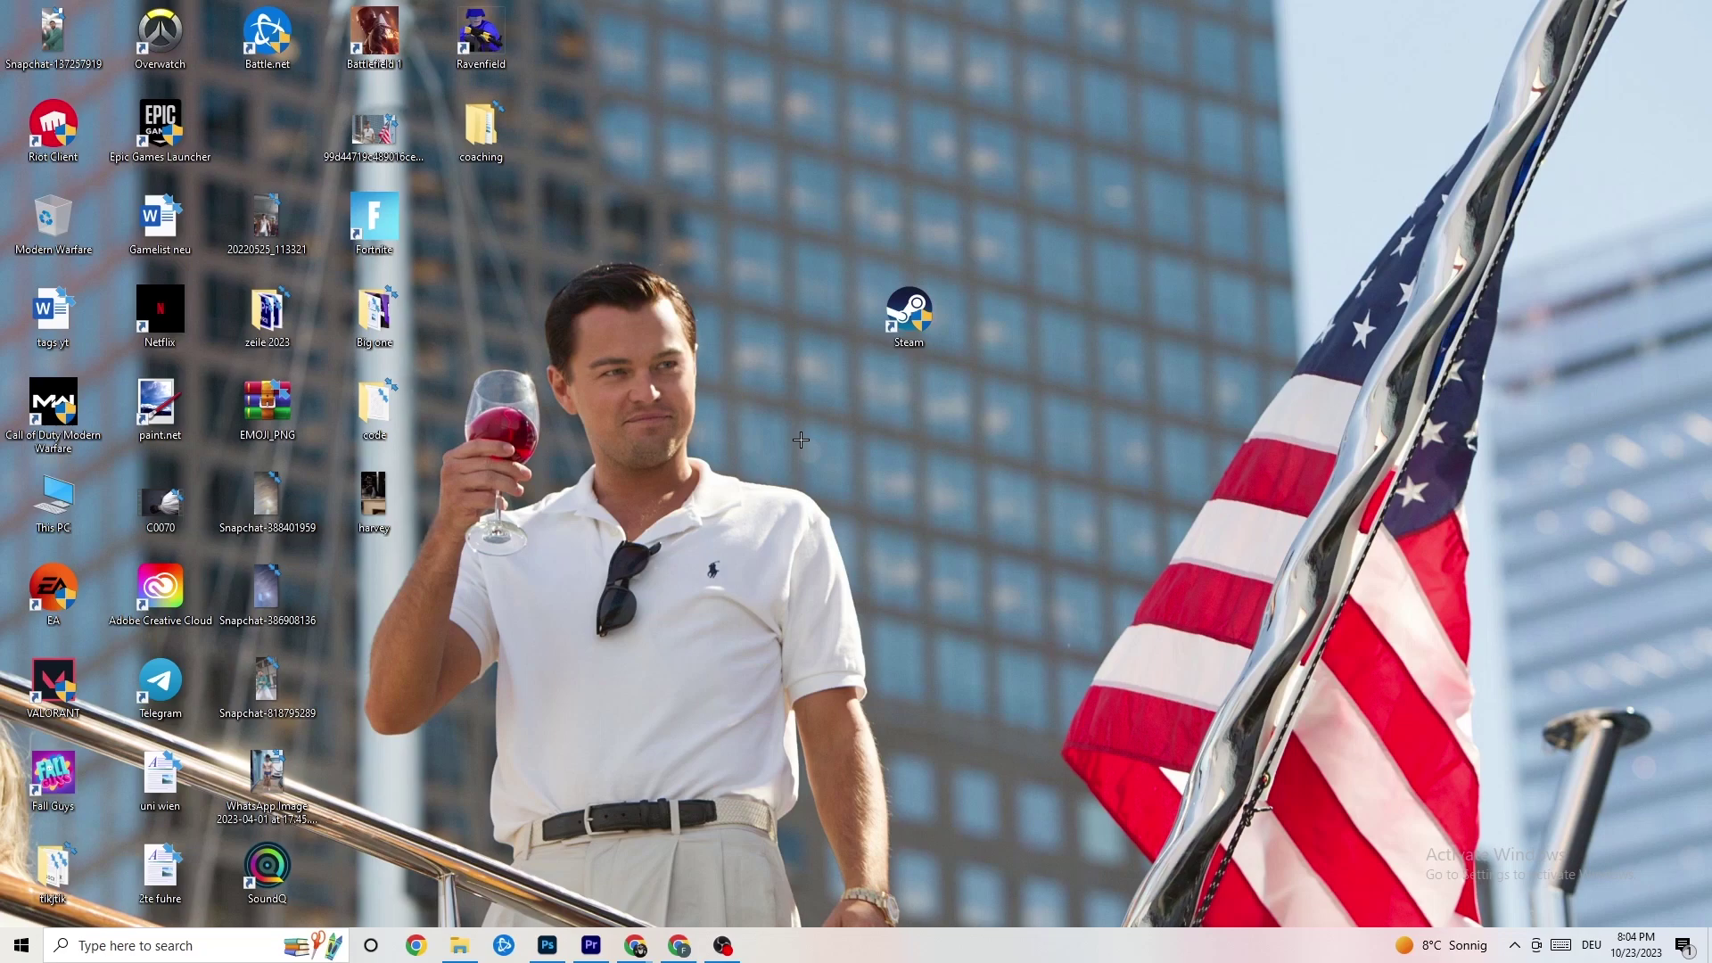
Step: Review the Steam desktop shortcut's compatibility settings, including the compatibility mode choices, and accept the properties as they are
{"action": "mouse_move", "coordinate": [910, 314]}
{"action": "left_mouse_down"}
{"action": "mouse_move", "coordinate": [726, 336]}
{"action": "mouse_move", "coordinate": [700, 321]}
{"action": "mouse_move", "coordinate": [779, 339]}
{"action": "left_mouse_up"}
{"action": "left_click_drag", "start_coordinate": [691, 293], "coordinate": [798, 387]}
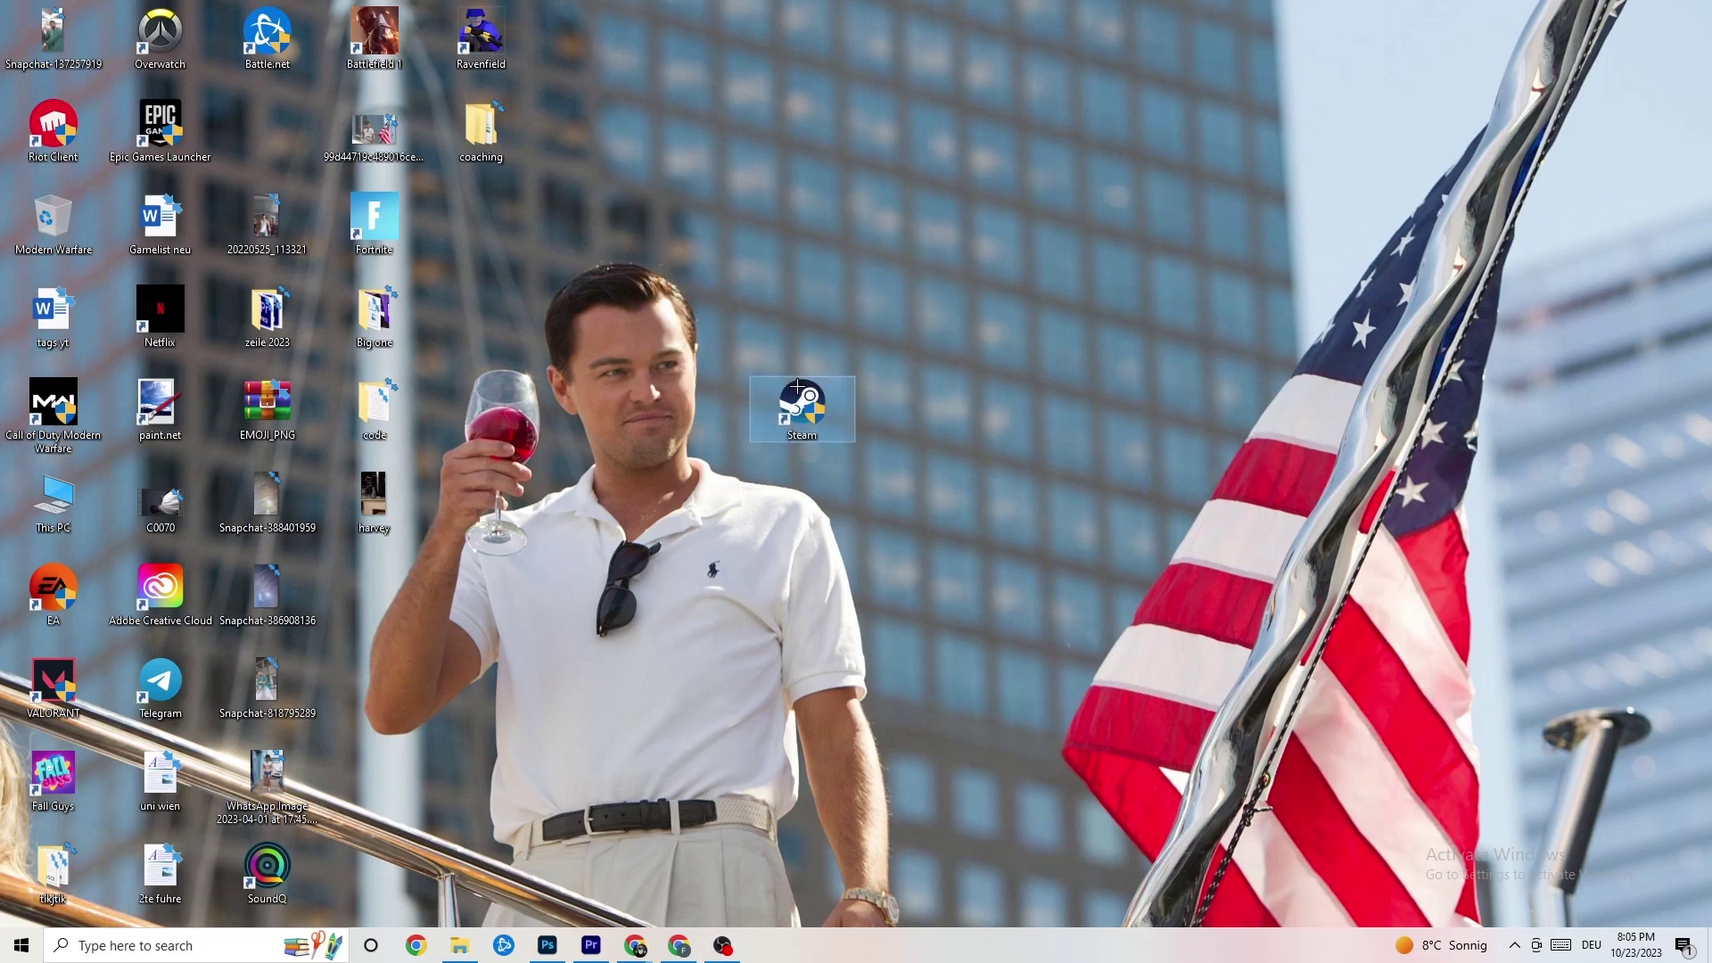
{"action": "right_click", "coordinate": [808, 413]}
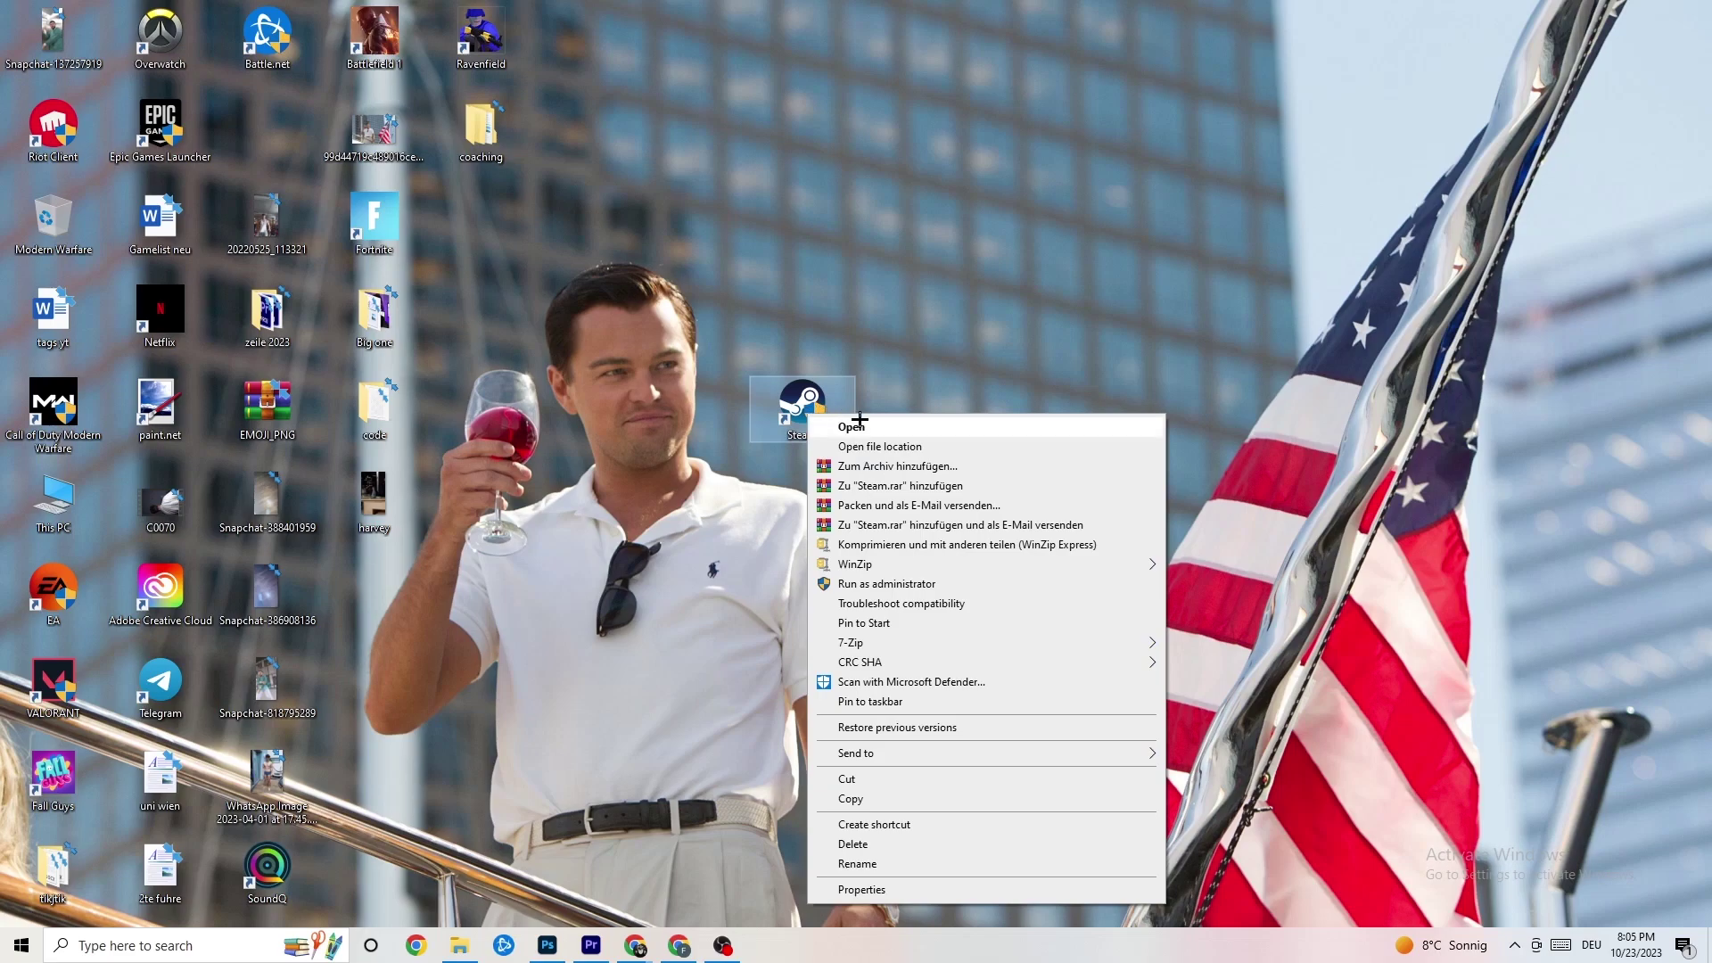
{"action": "left_click", "coordinate": [914, 890]}
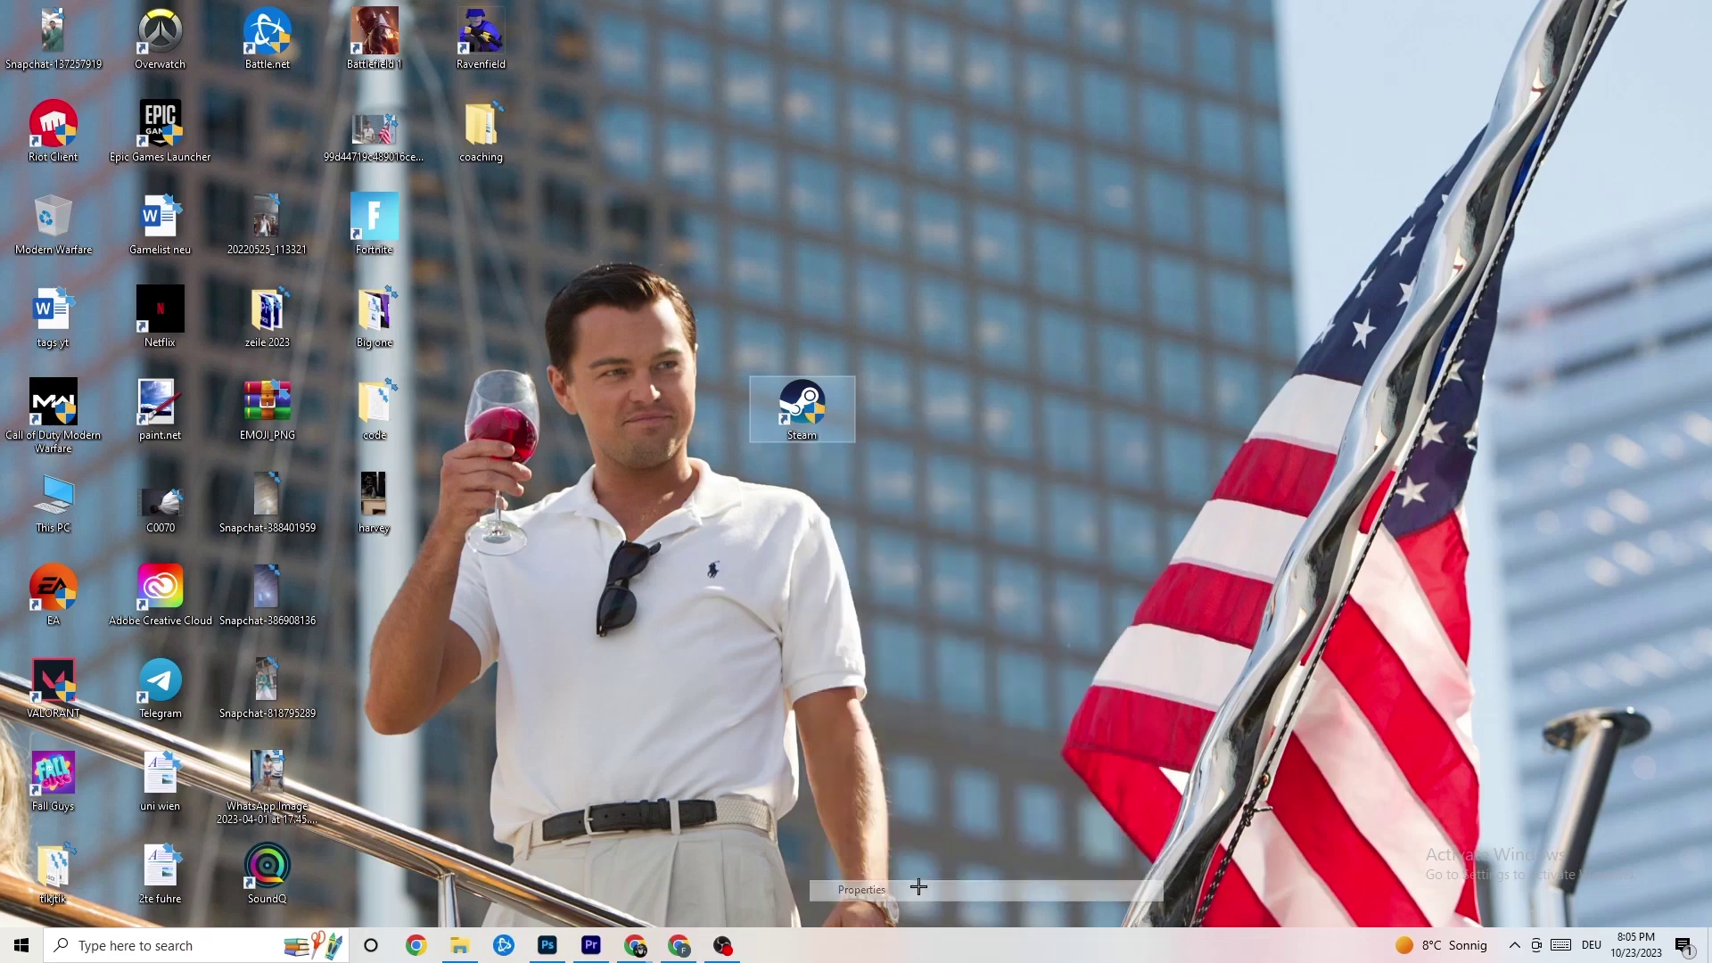
{"action": "left_click_drag", "start_coordinate": [940, 424], "coordinate": [803, 239]}
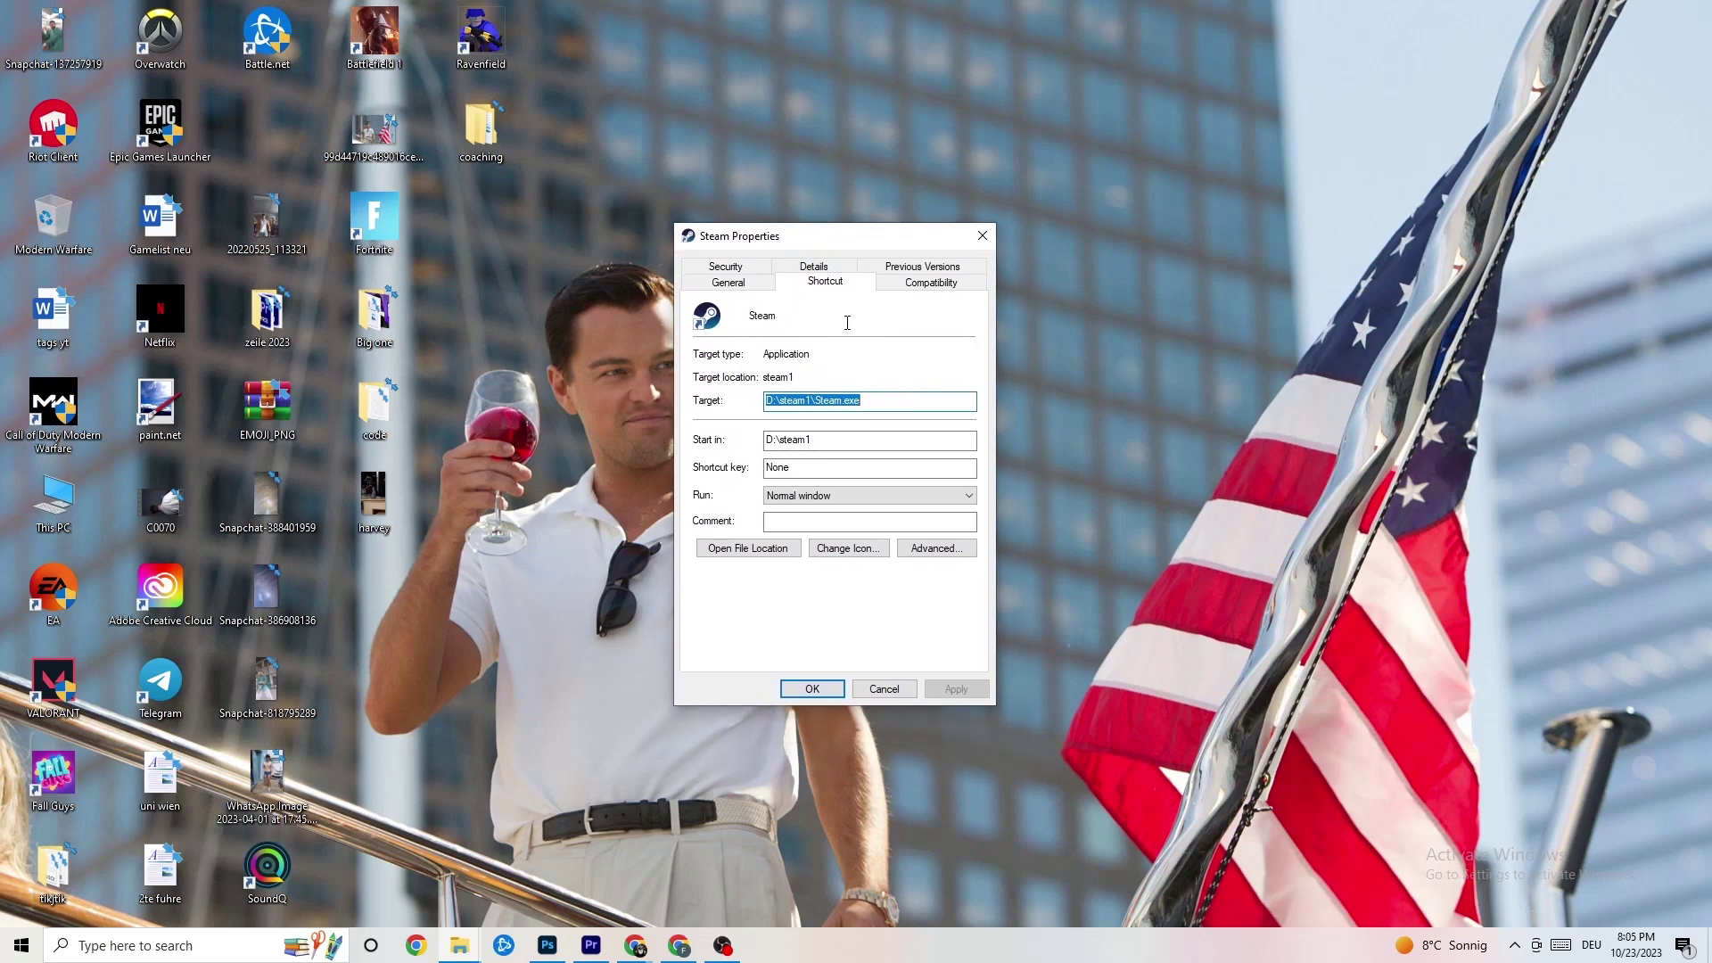
{"action": "left_click", "coordinate": [931, 284]}
{"action": "left_click_drag", "start_coordinate": [855, 239], "coordinate": [818, 121]}
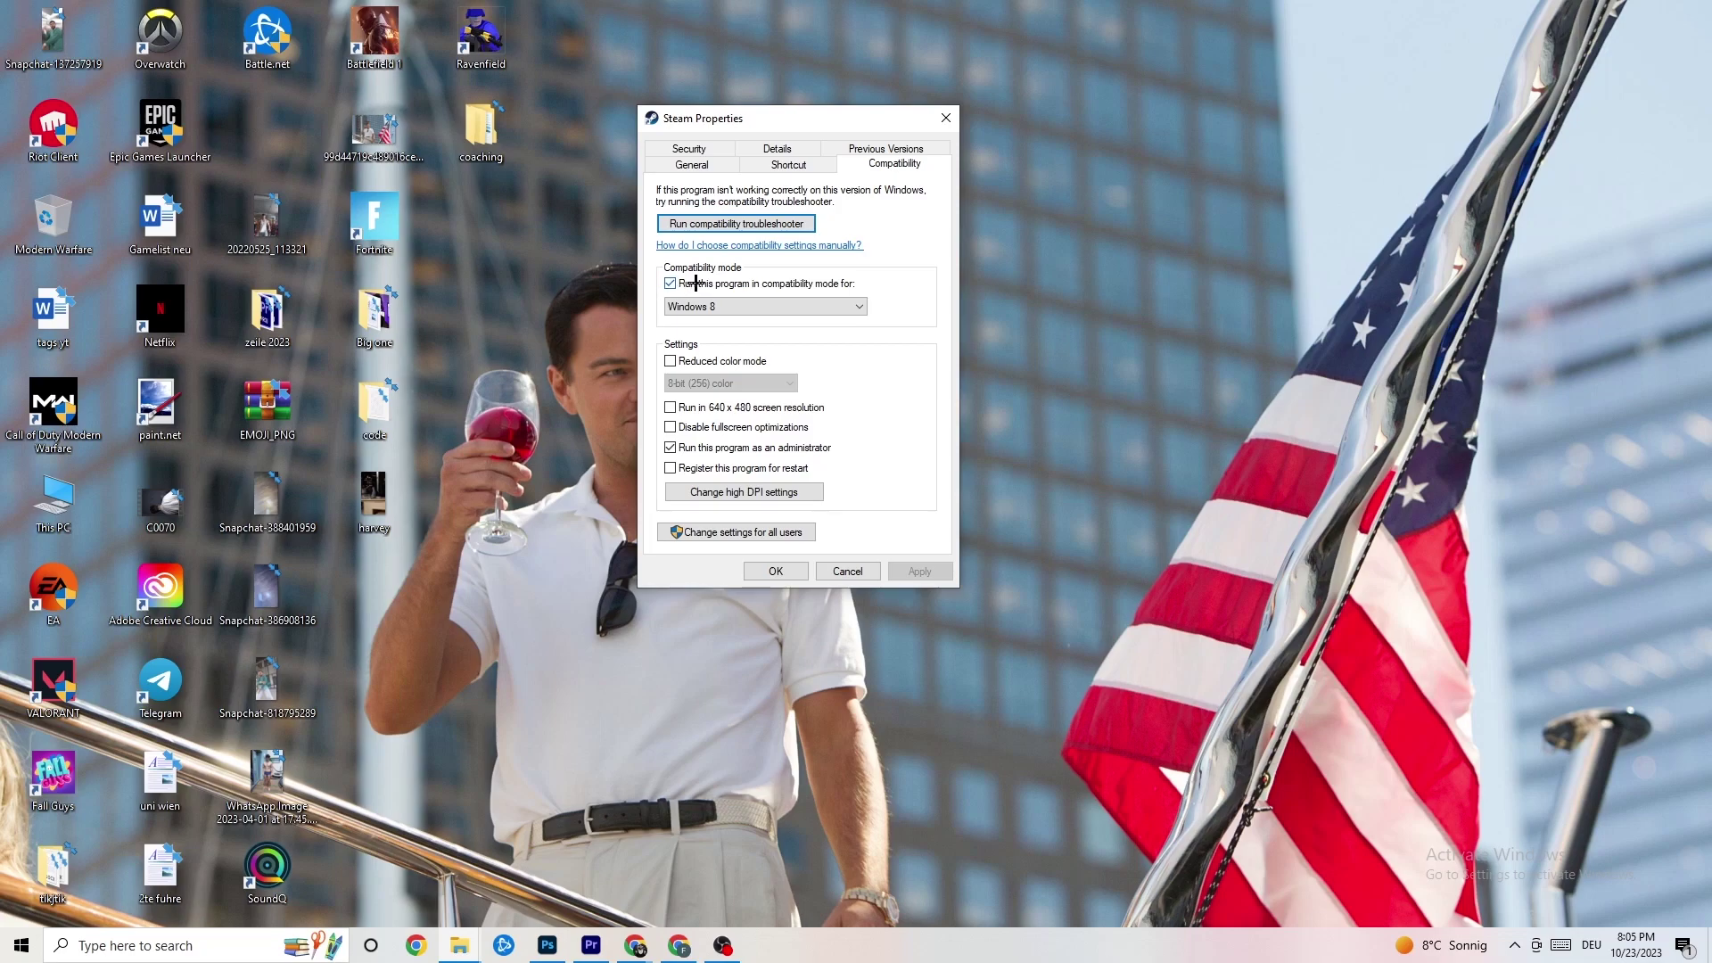
{"action": "left_click", "coordinate": [854, 305]}
{"action": "left_click", "coordinate": [887, 290]}
{"action": "left_click", "coordinate": [782, 569]}
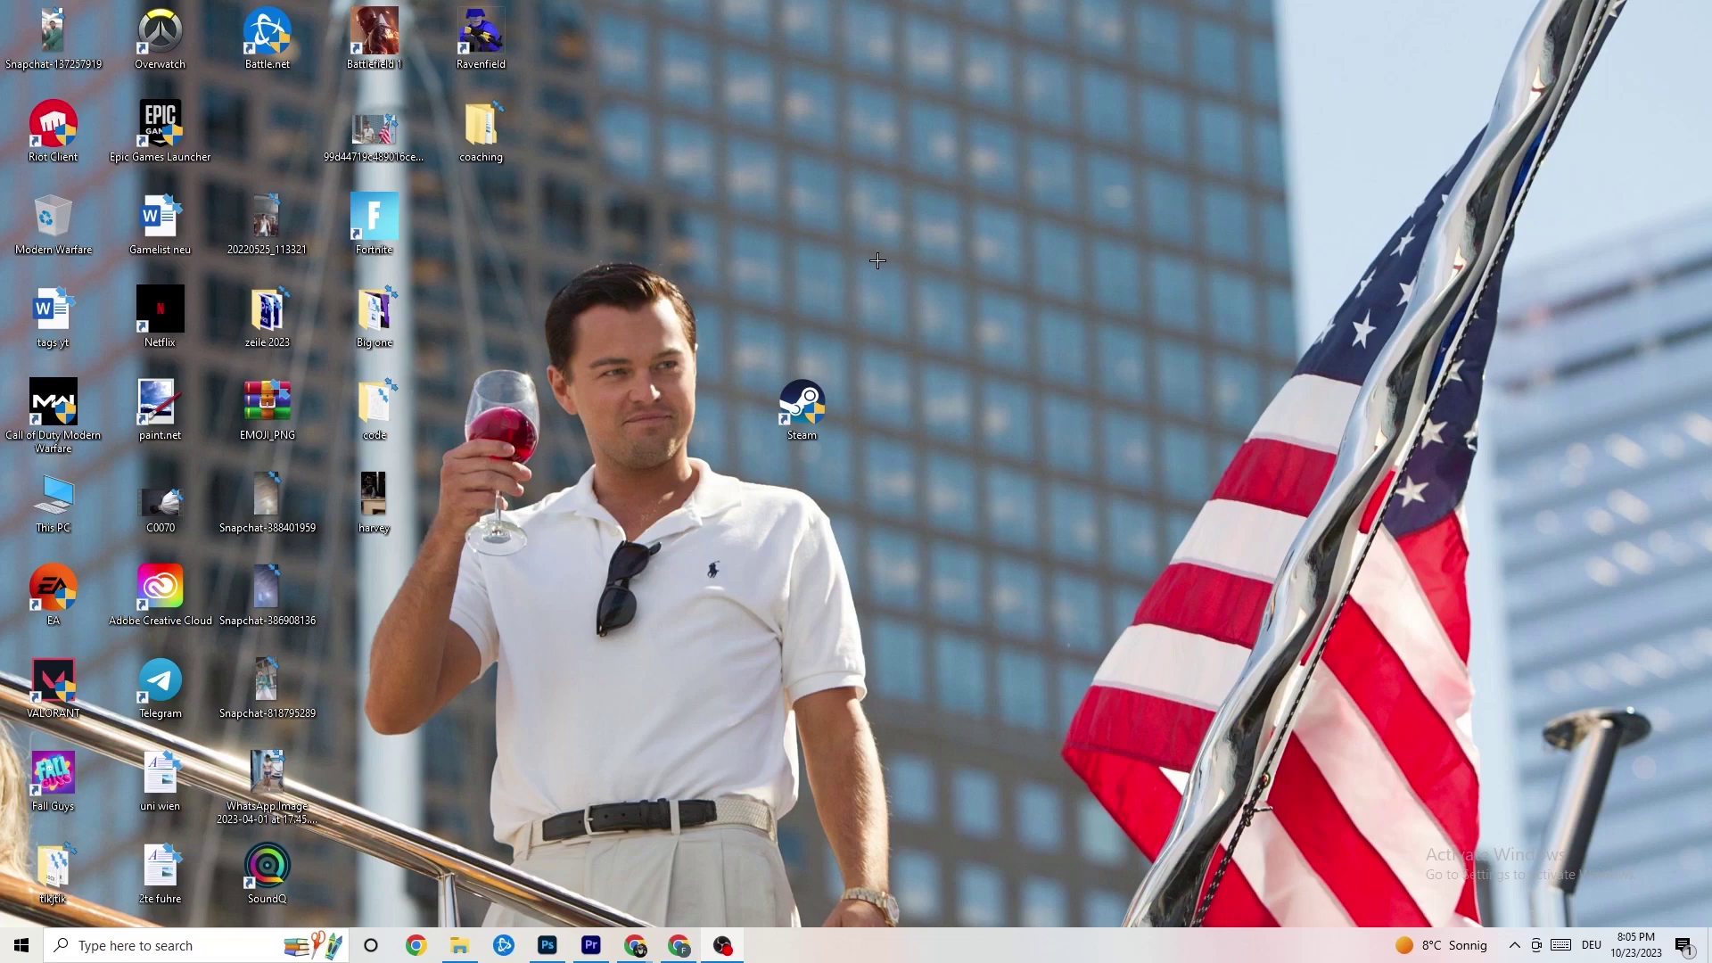
{"action": "left_click_drag", "start_coordinate": [829, 415], "coordinate": [825, 234]}
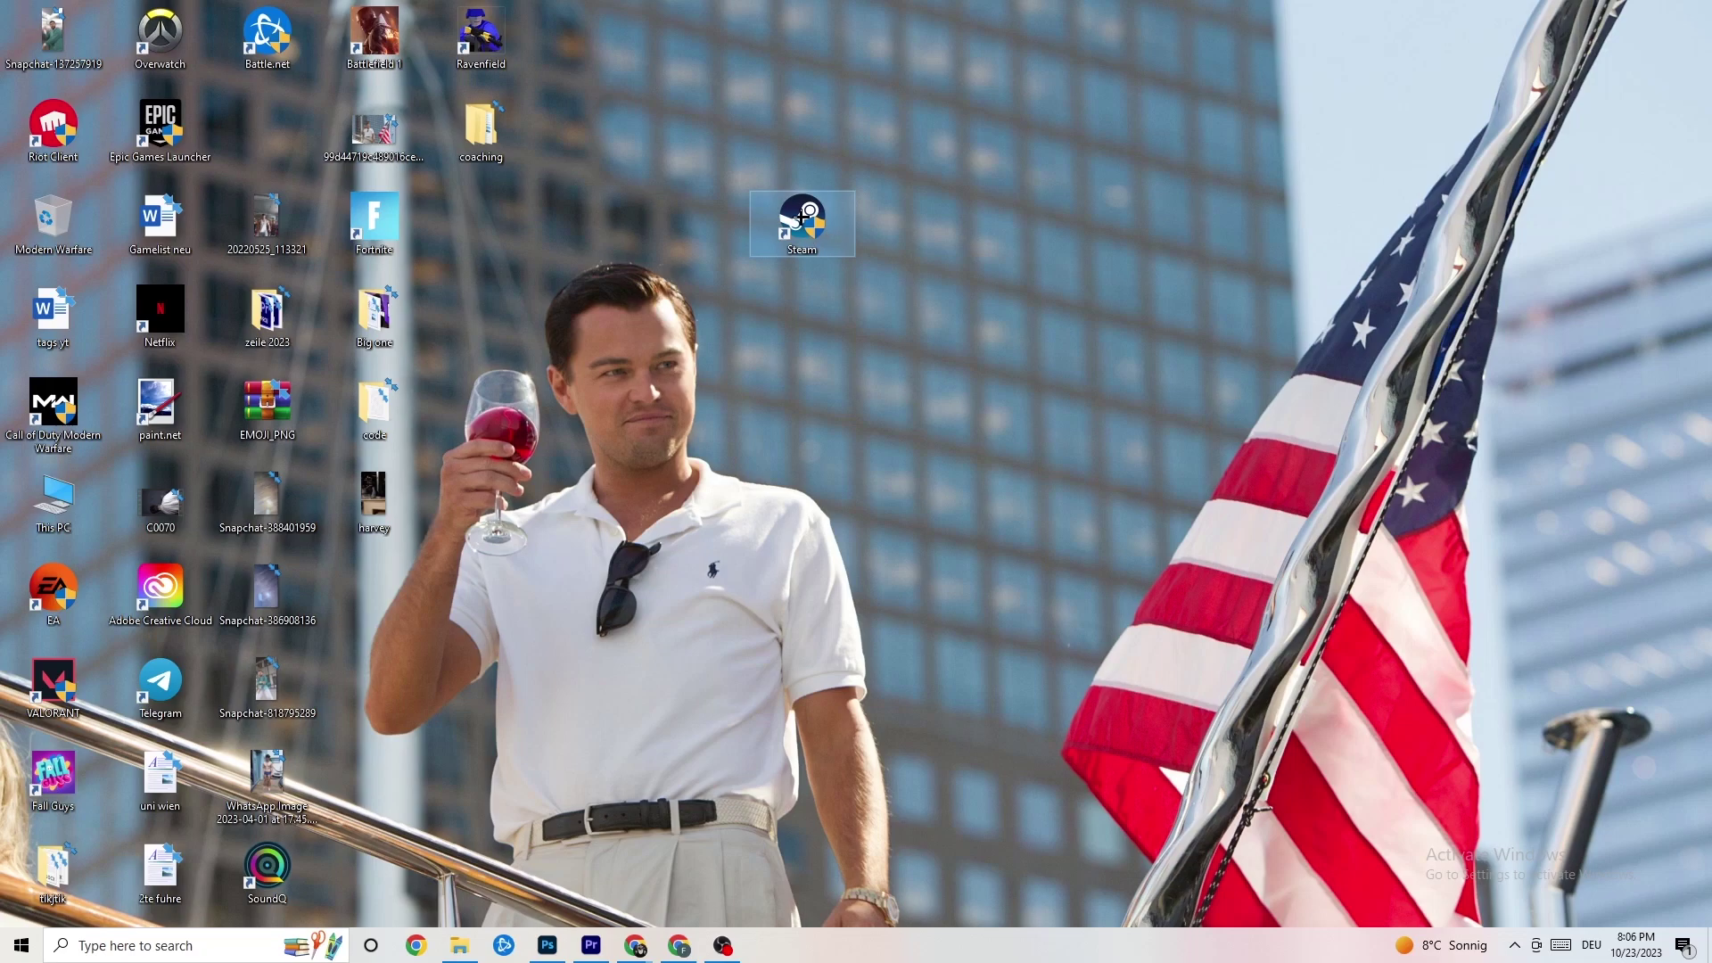
{"action": "left_click_drag", "start_coordinate": [802, 217], "coordinate": [696, 311]}
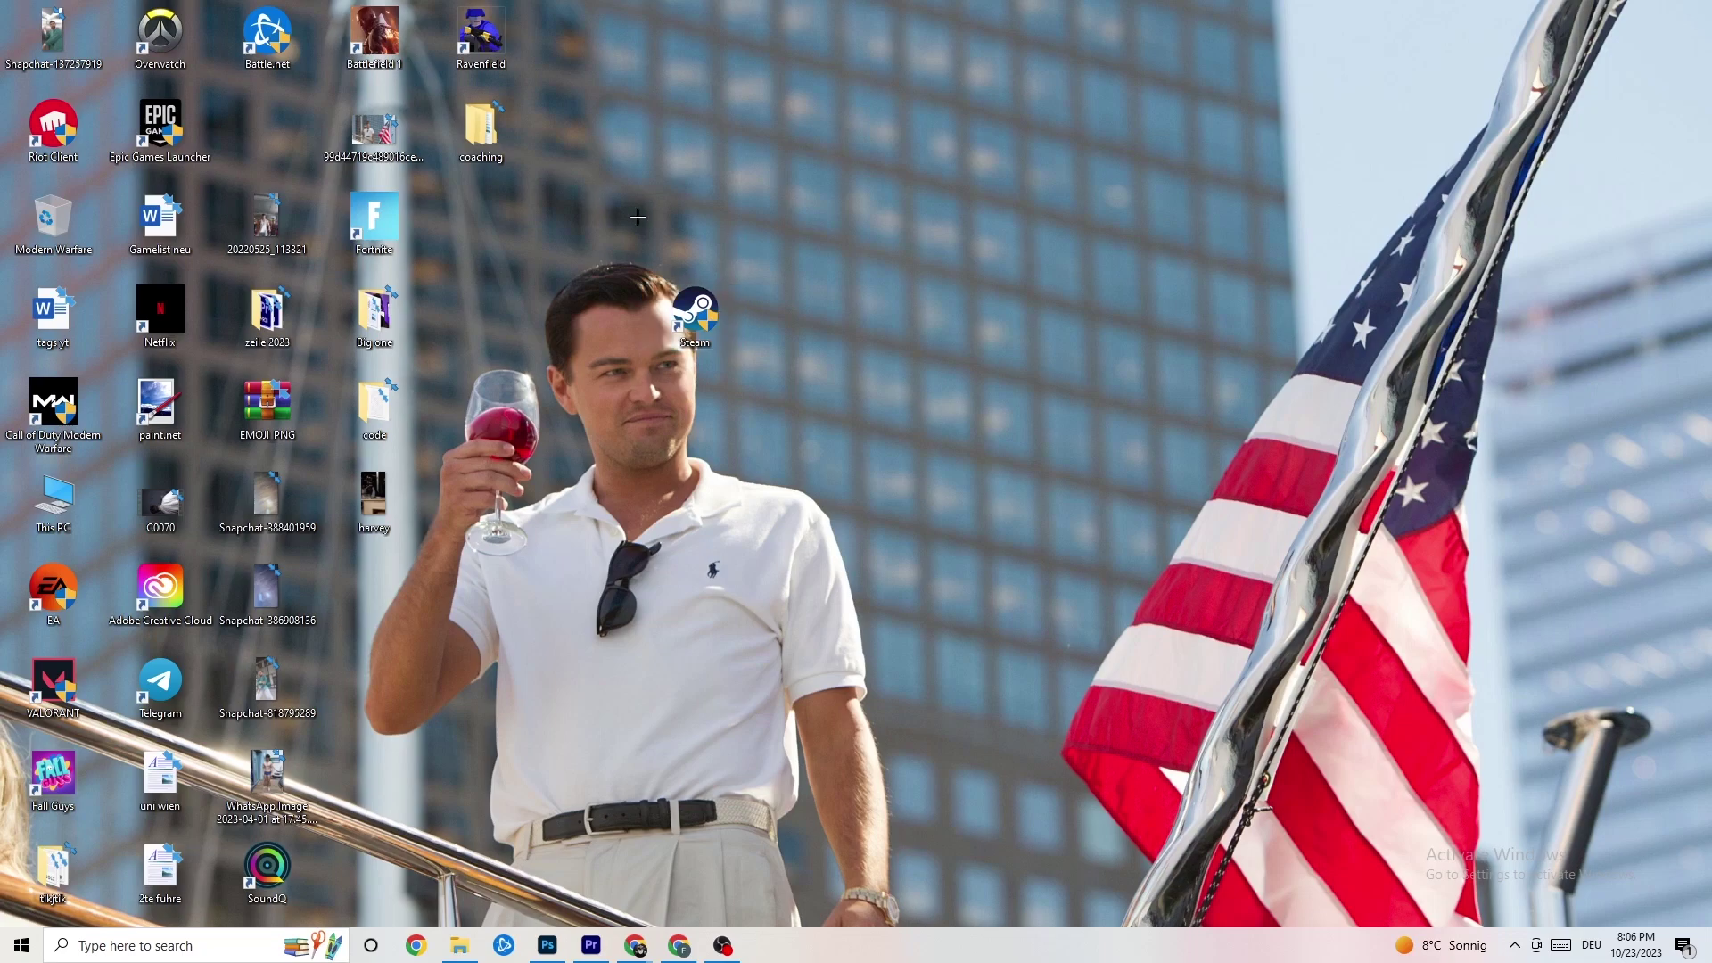
{"action": "left_click_drag", "start_coordinate": [696, 310], "coordinate": [803, 312]}
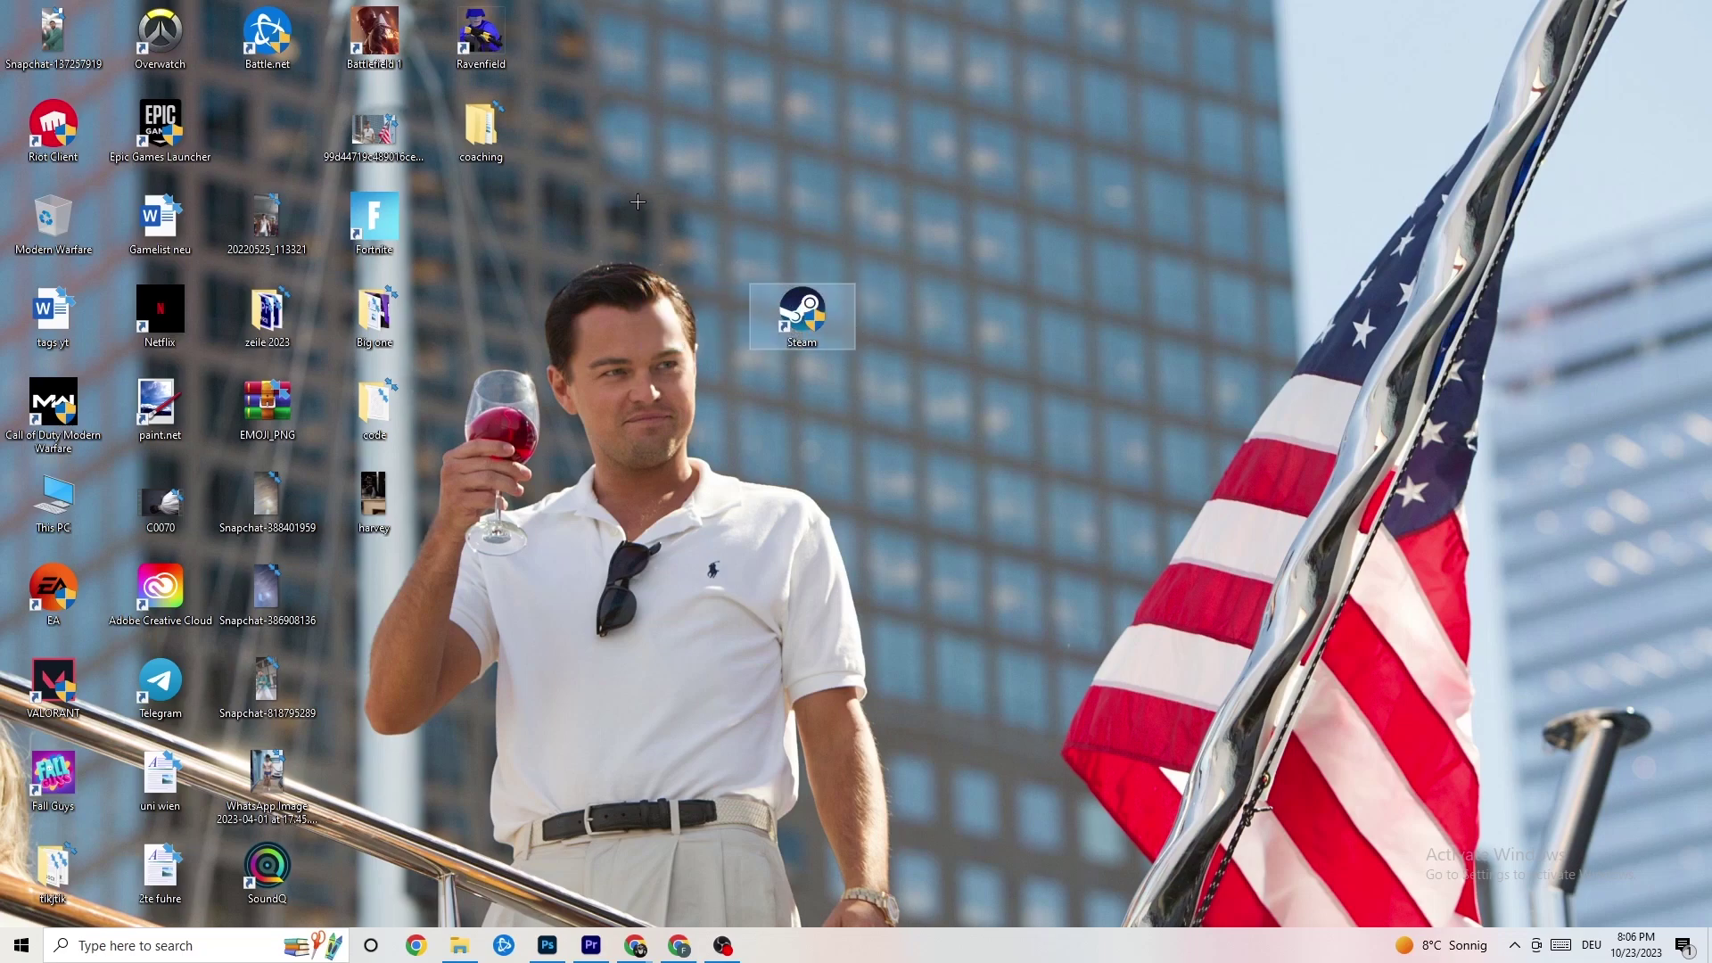
Step: Recheck the Steam shortcut's compatibility mode and administrator options, closing its properties without changes
{"action": "right_click", "coordinate": [798, 339]}
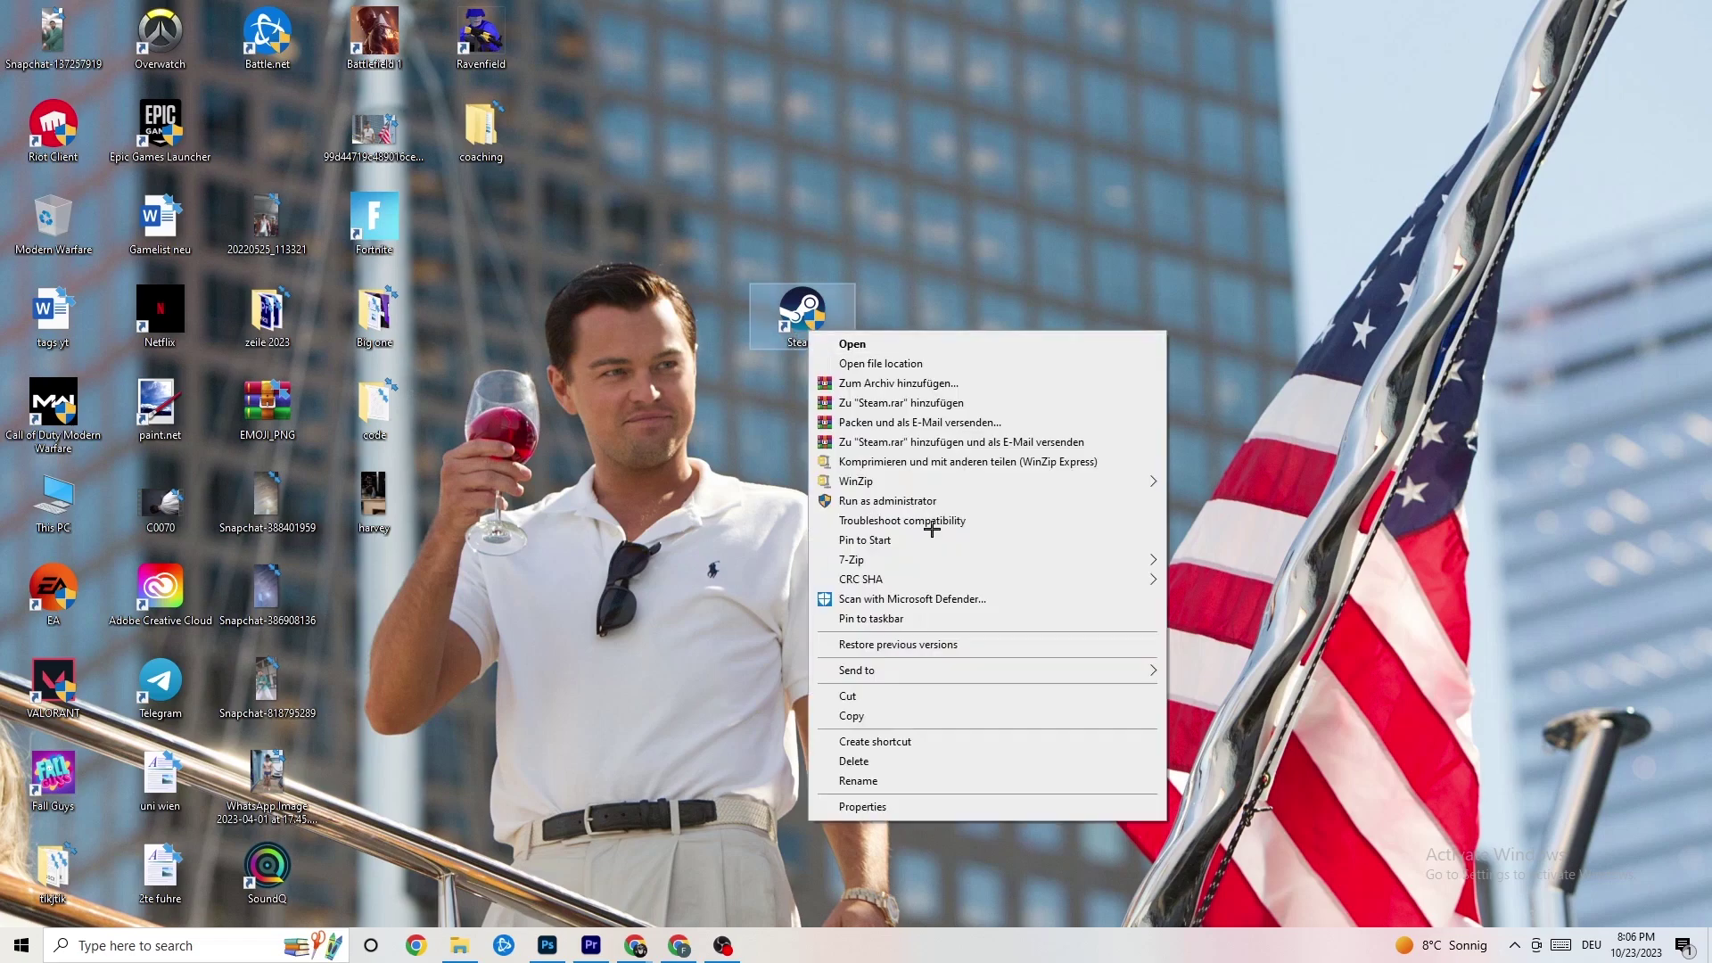
{"action": "left_click", "coordinate": [892, 806]}
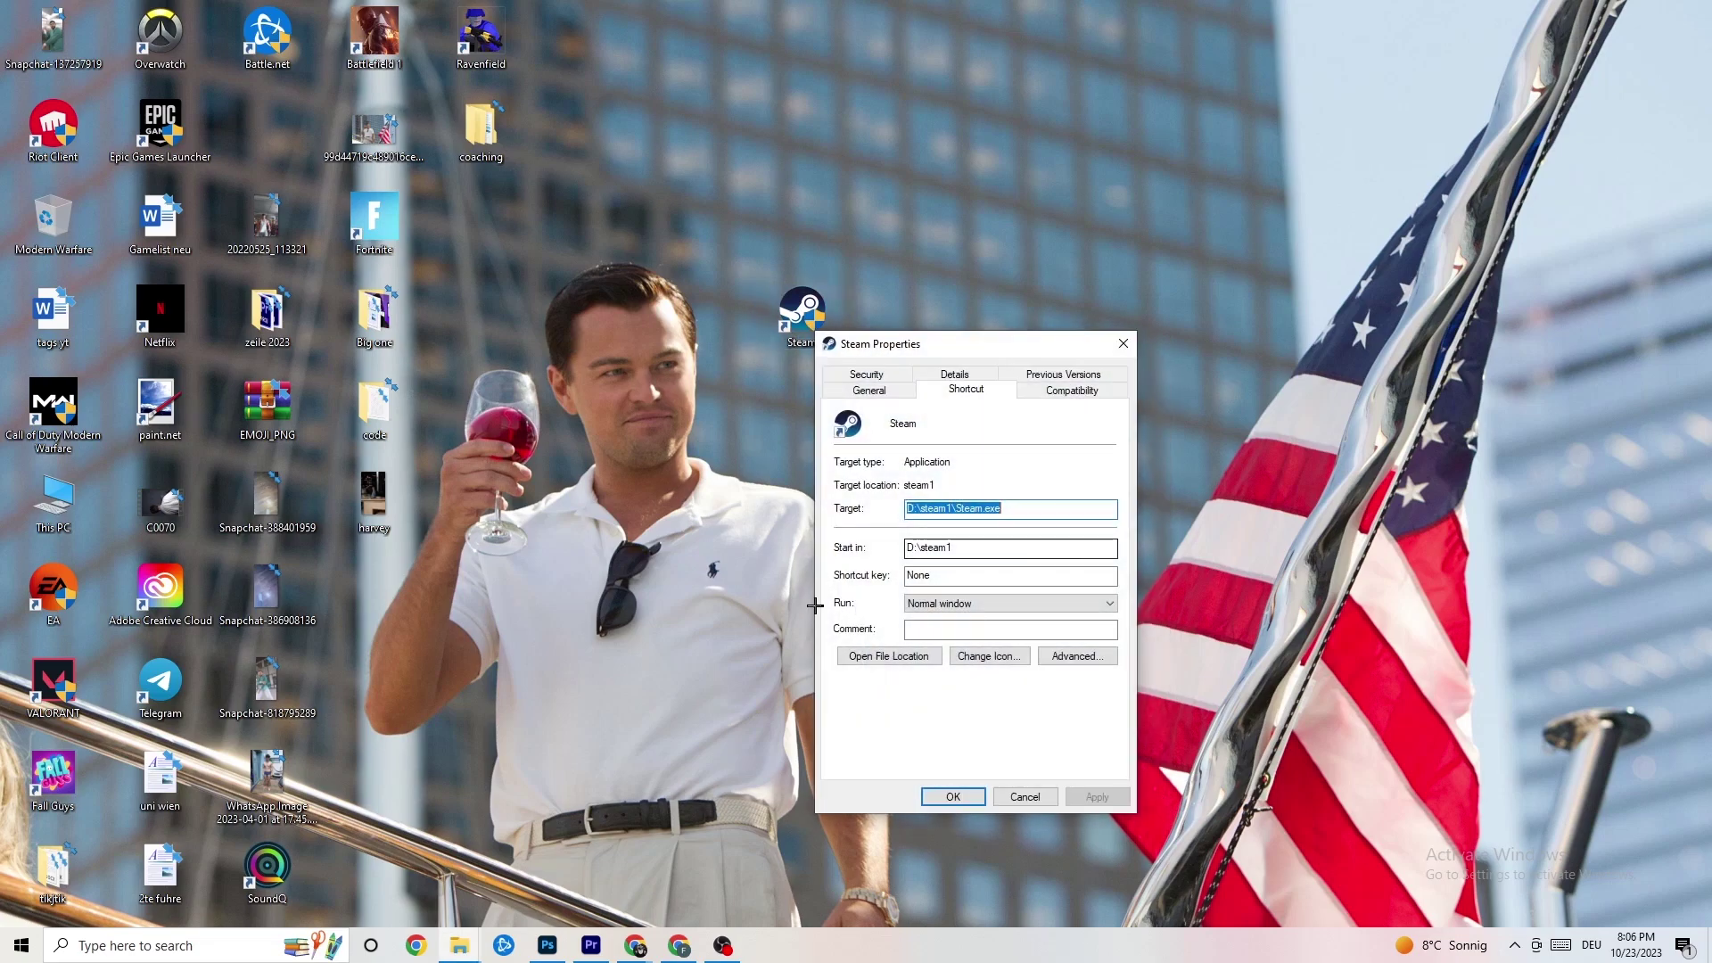
{"action": "left_click", "coordinate": [1072, 390]}
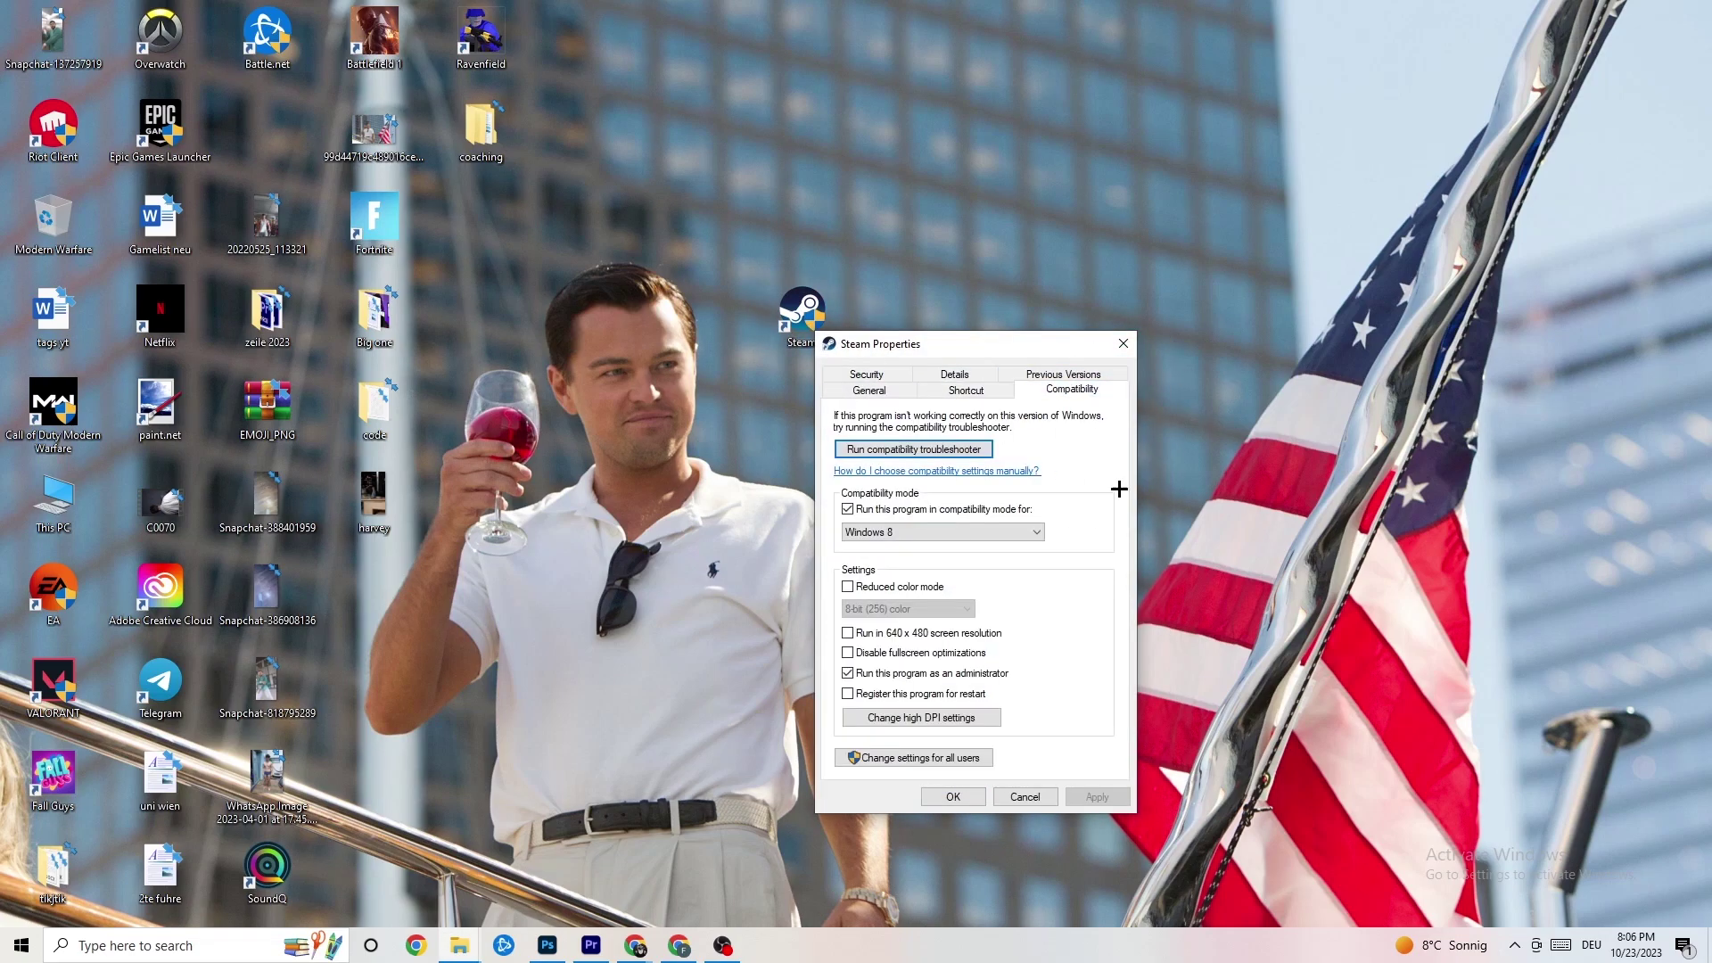
{"action": "left_click", "coordinate": [1124, 344]}
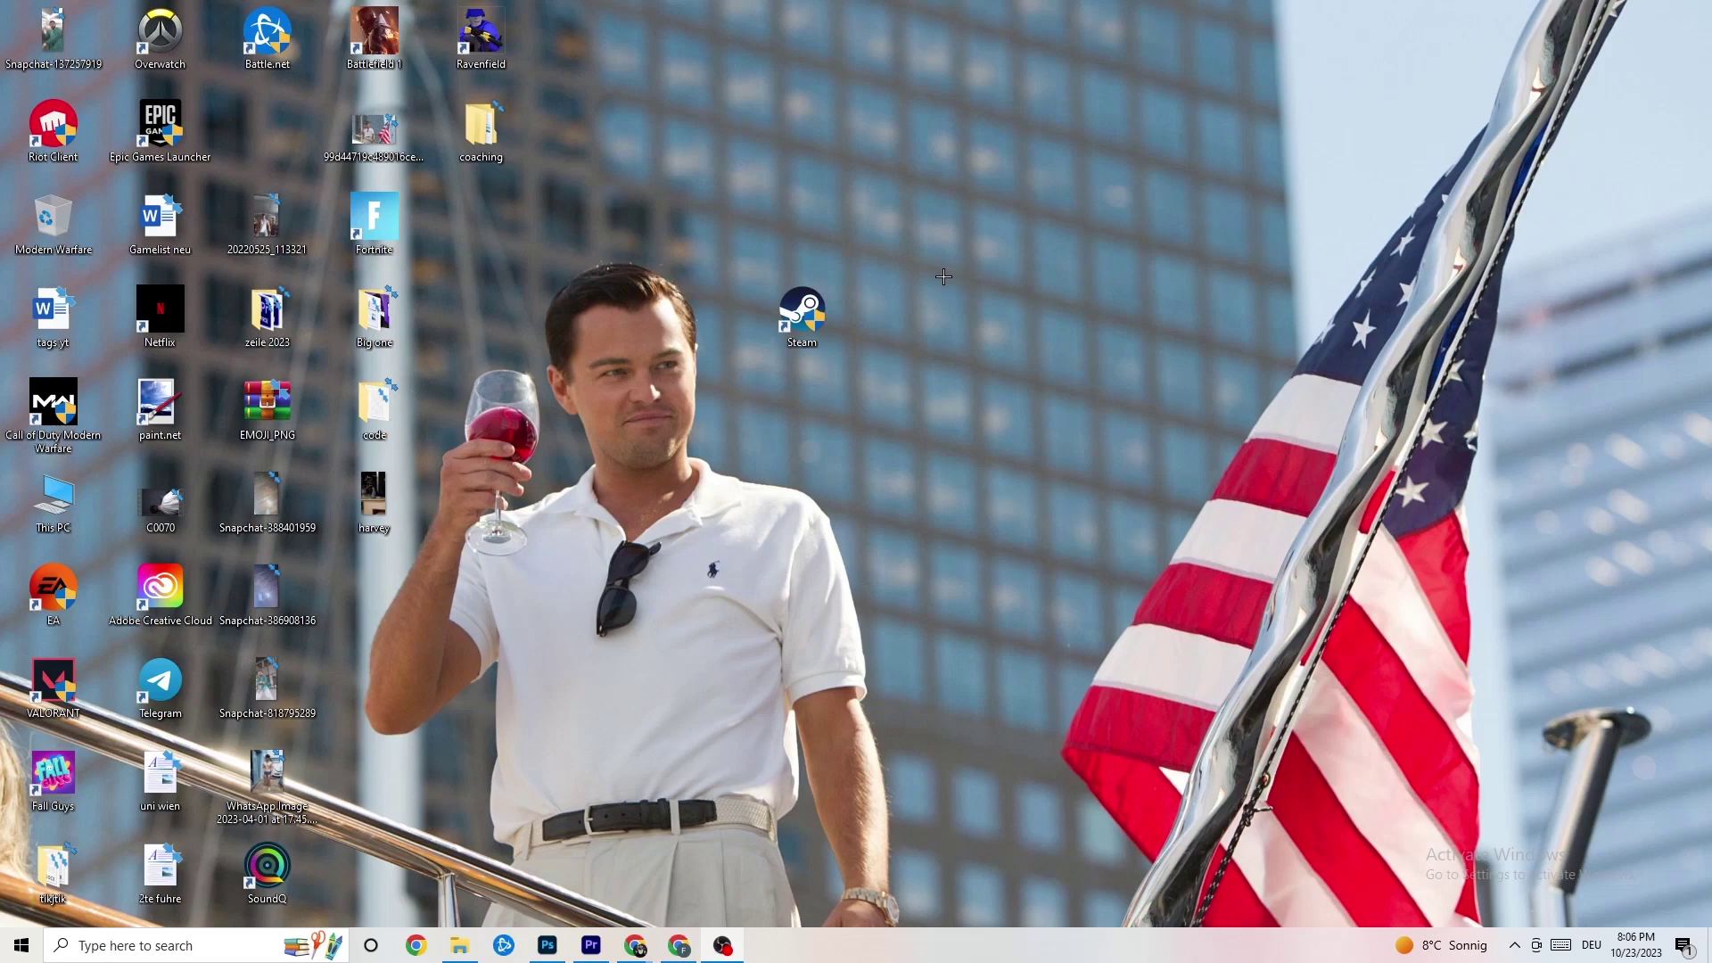
Step: Place the Steam desktop shortcut directly below the Battle.net icon and deselect it
{"action": "left_click_drag", "start_coordinate": [803, 317], "coordinate": [268, 129]}
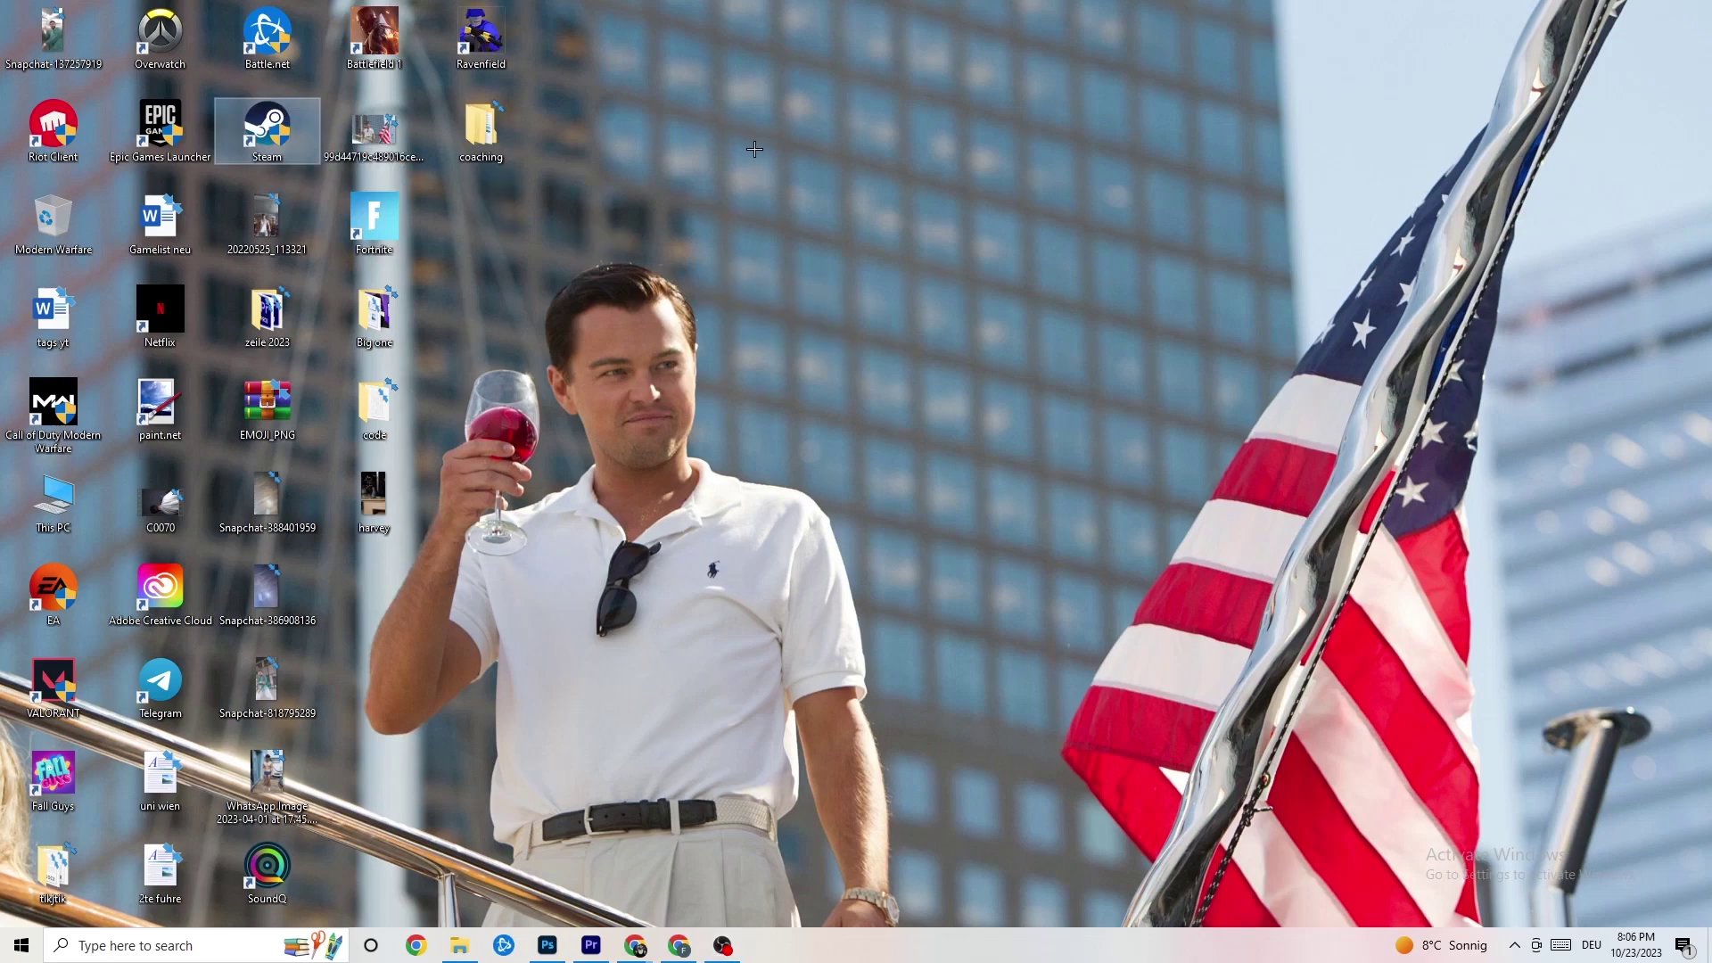
{"action": "left_click", "coordinate": [831, 174]}
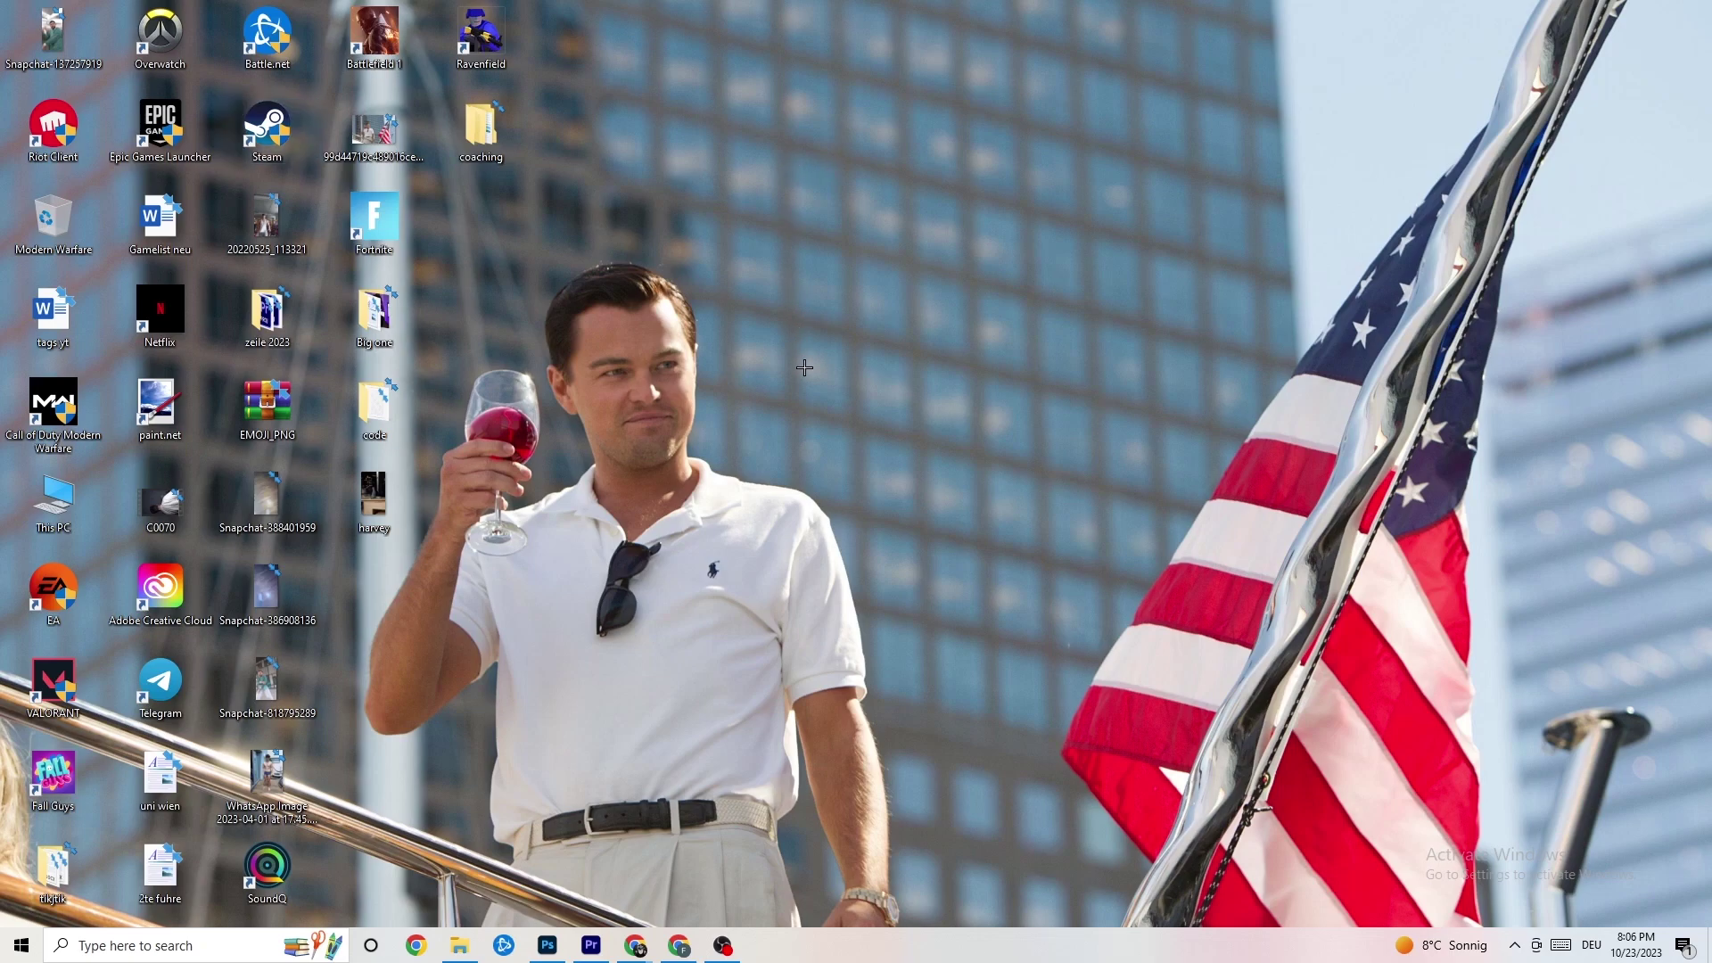
Step: Open Task Manager from the desktop and show its process list in a maximized window
{"action": "right_click", "coordinate": [792, 952]}
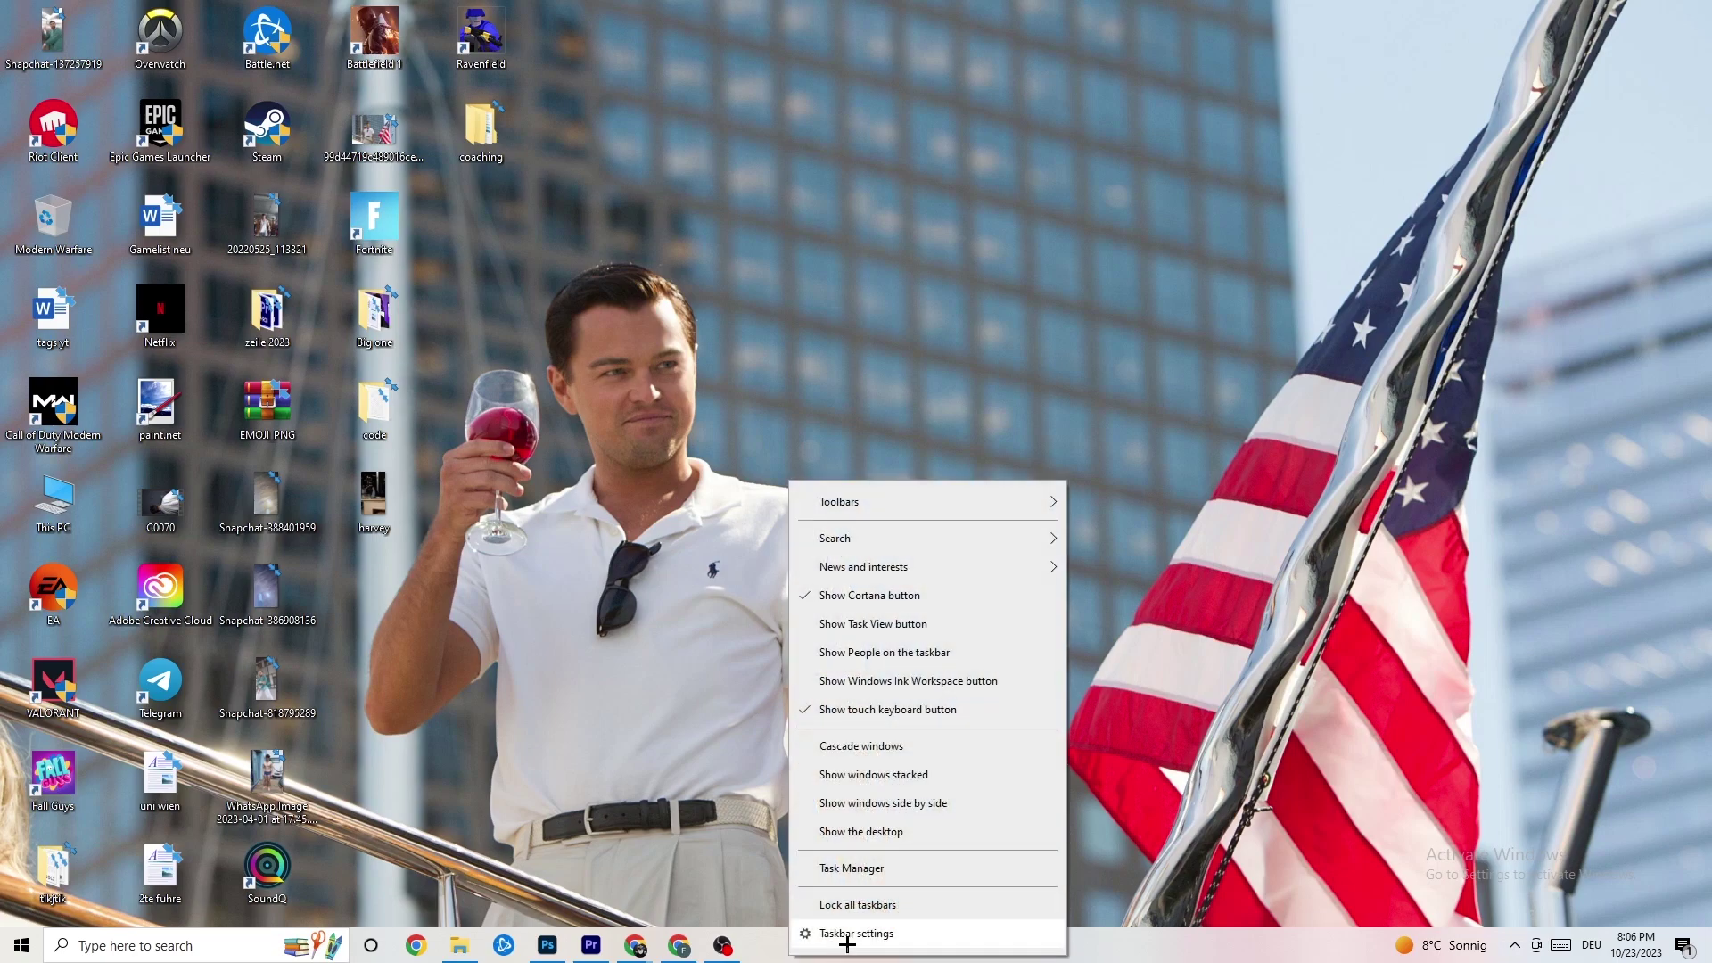
{"action": "left_click", "coordinate": [874, 870]}
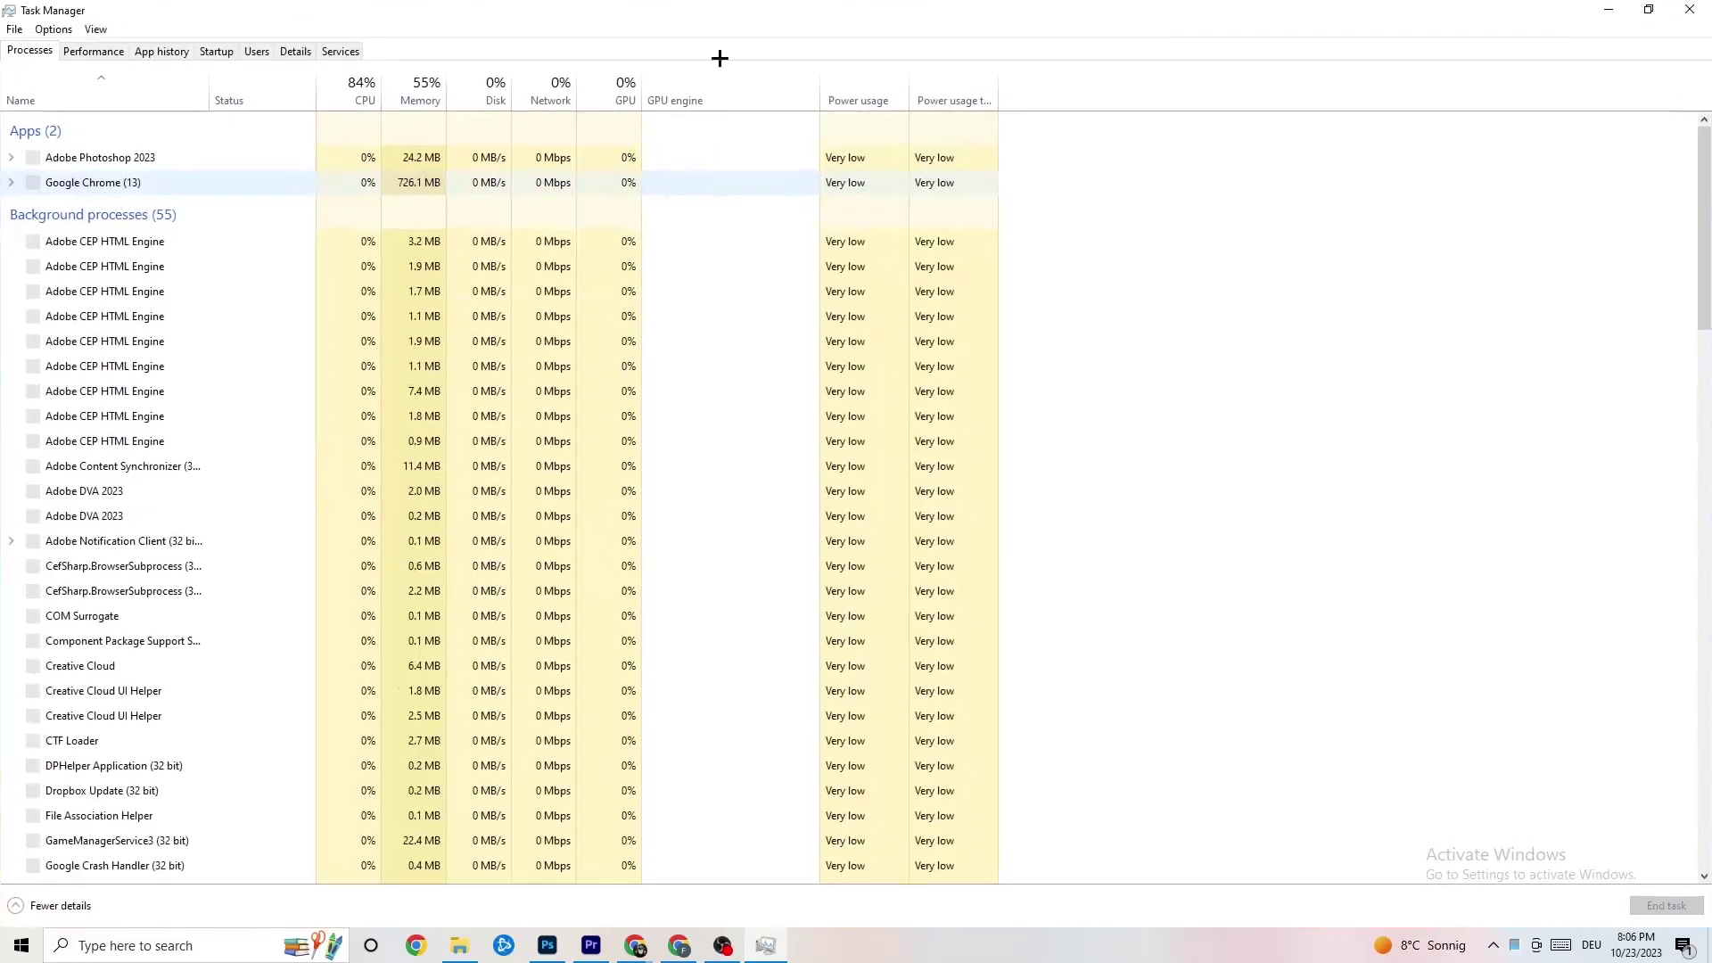
{"action": "mouse_move", "coordinate": [720, 58]}
{"action": "left_mouse_down"}
{"action": "mouse_move", "coordinate": [776, 50]}
{"action": "mouse_move", "coordinate": [738, 72]}
{"action": "left_mouse_up"}
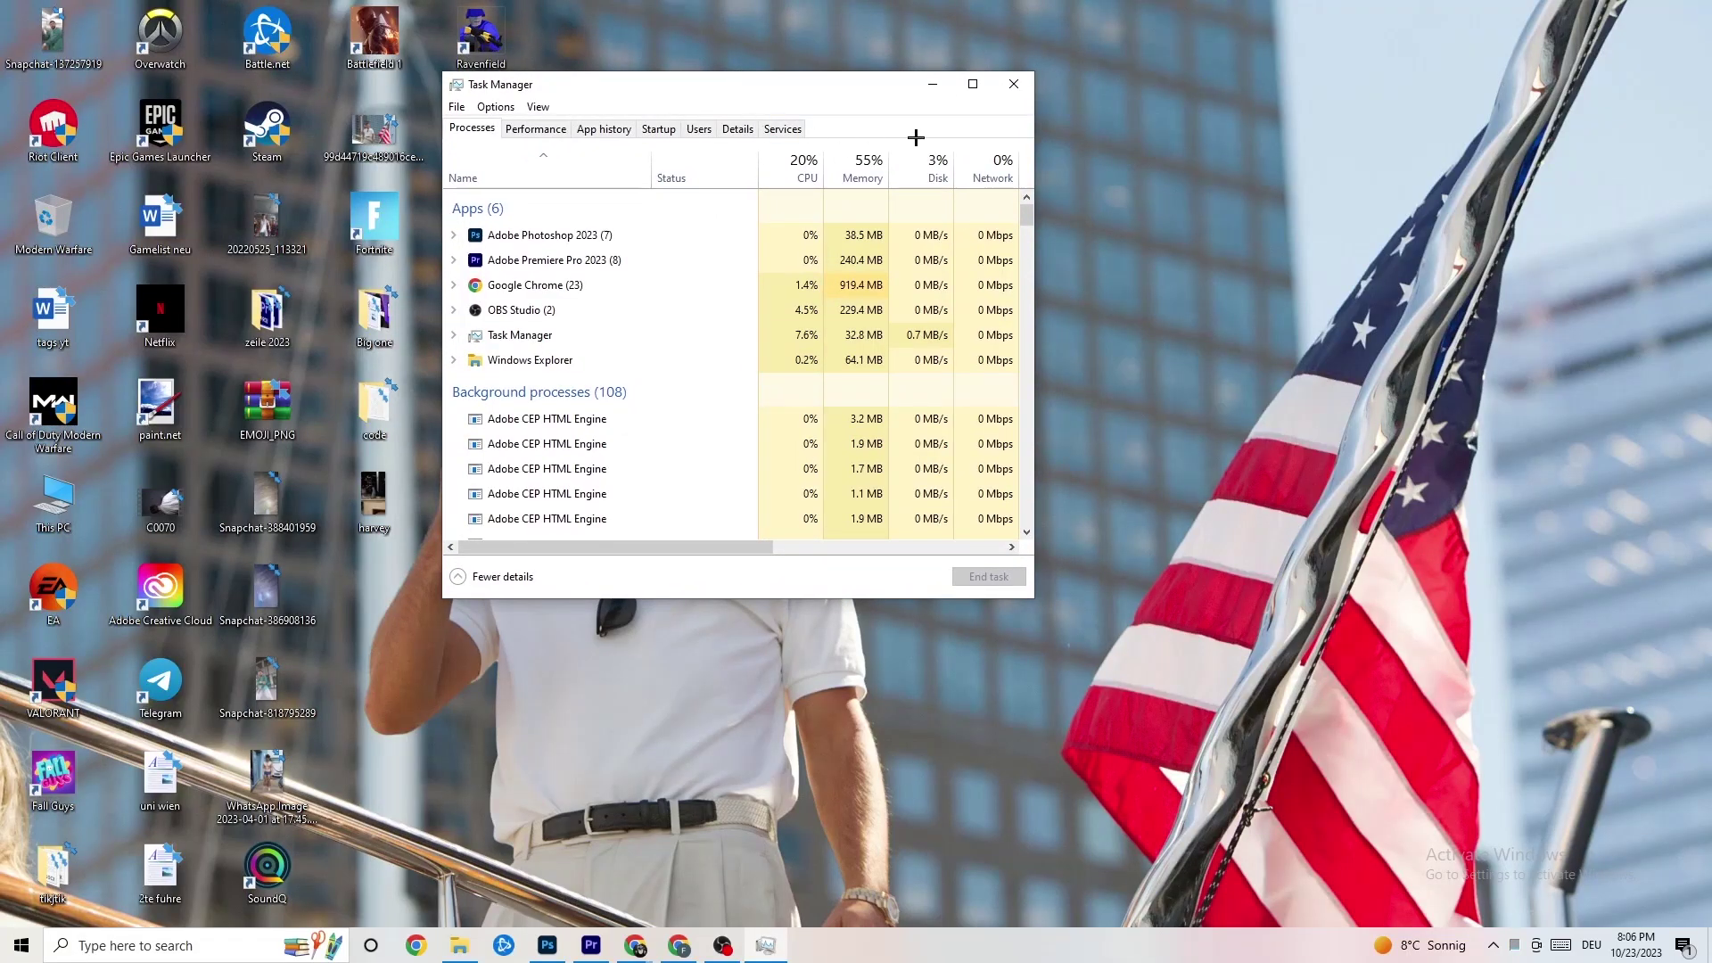
{"action": "left_click", "coordinate": [974, 85]}
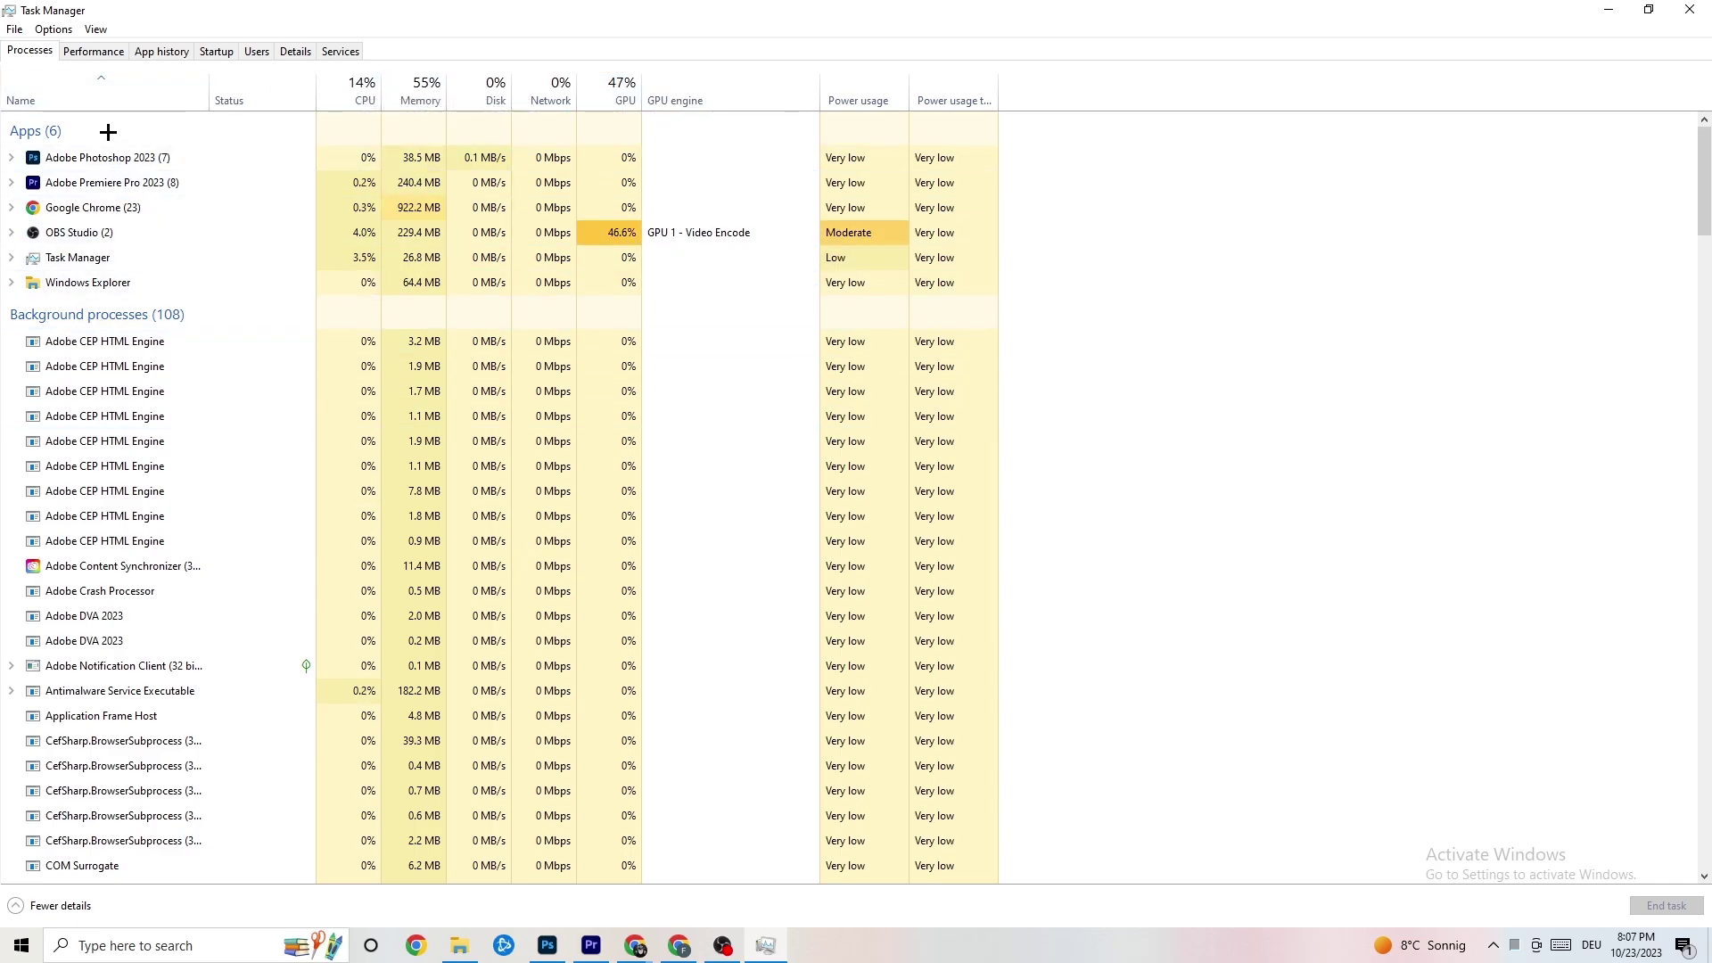
Step: Look through the running processes and end the Adobe Photoshop 2023 task
{"action": "scroll", "coordinate": [226, 493], "scroll_direction": "down", "scroll_amount": 7}
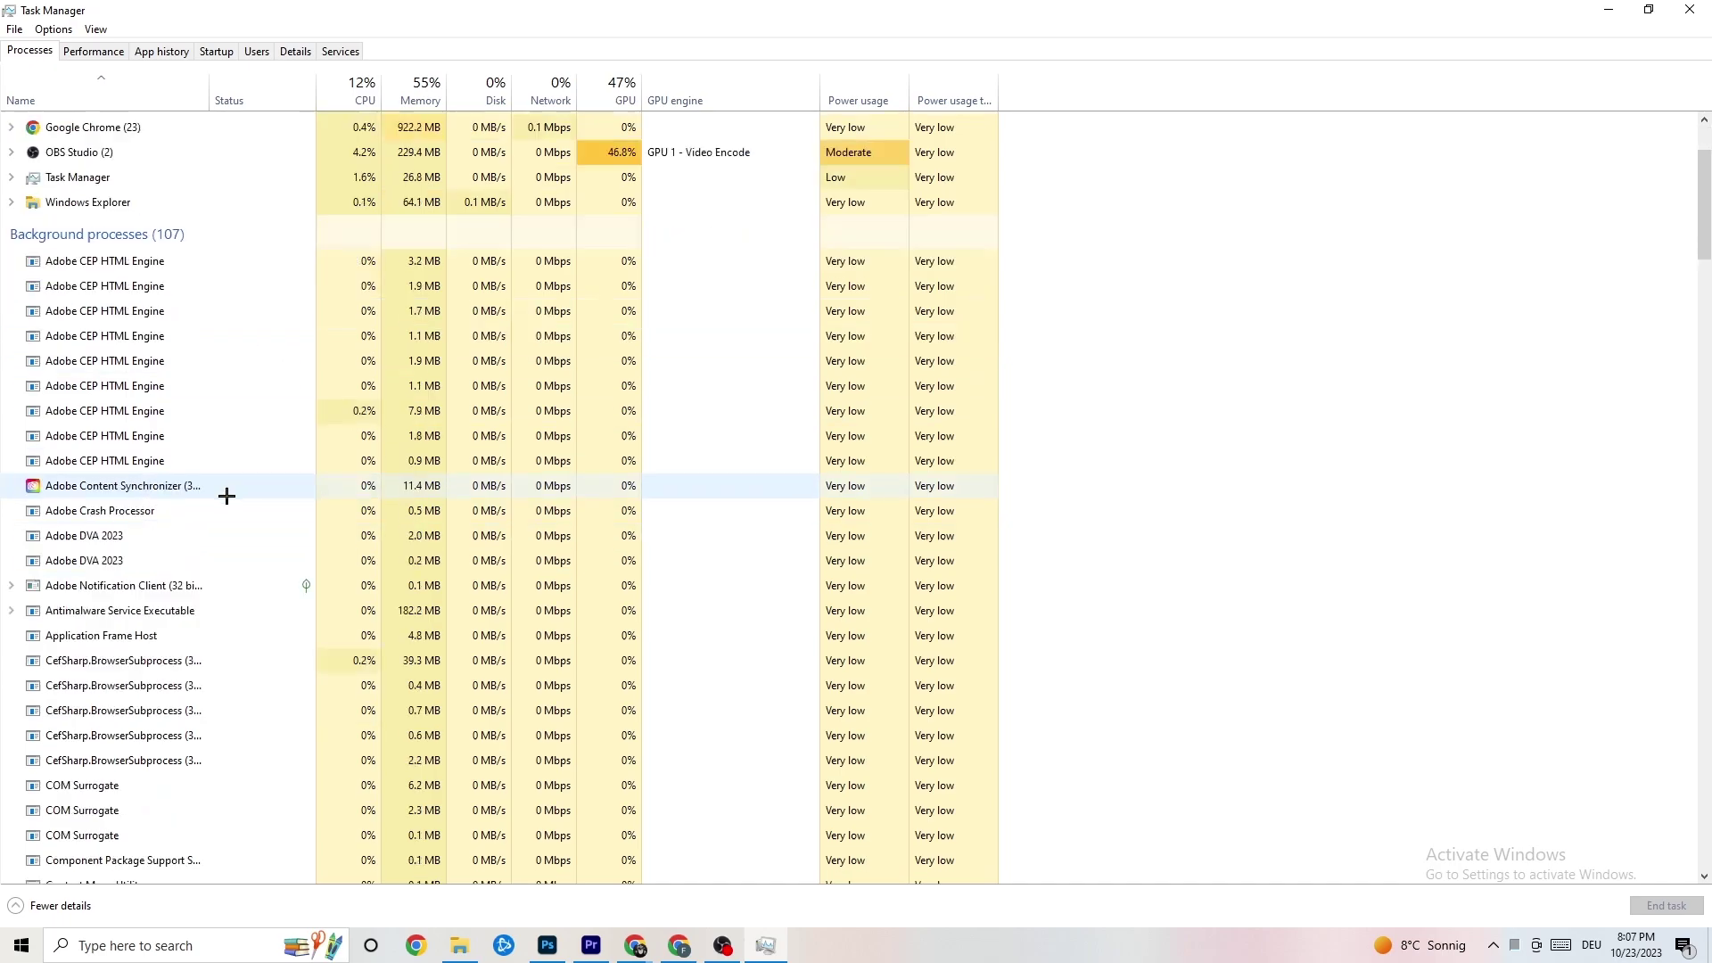
{"action": "scroll", "coordinate": [225, 467], "scroll_direction": "down", "scroll_amount": 7}
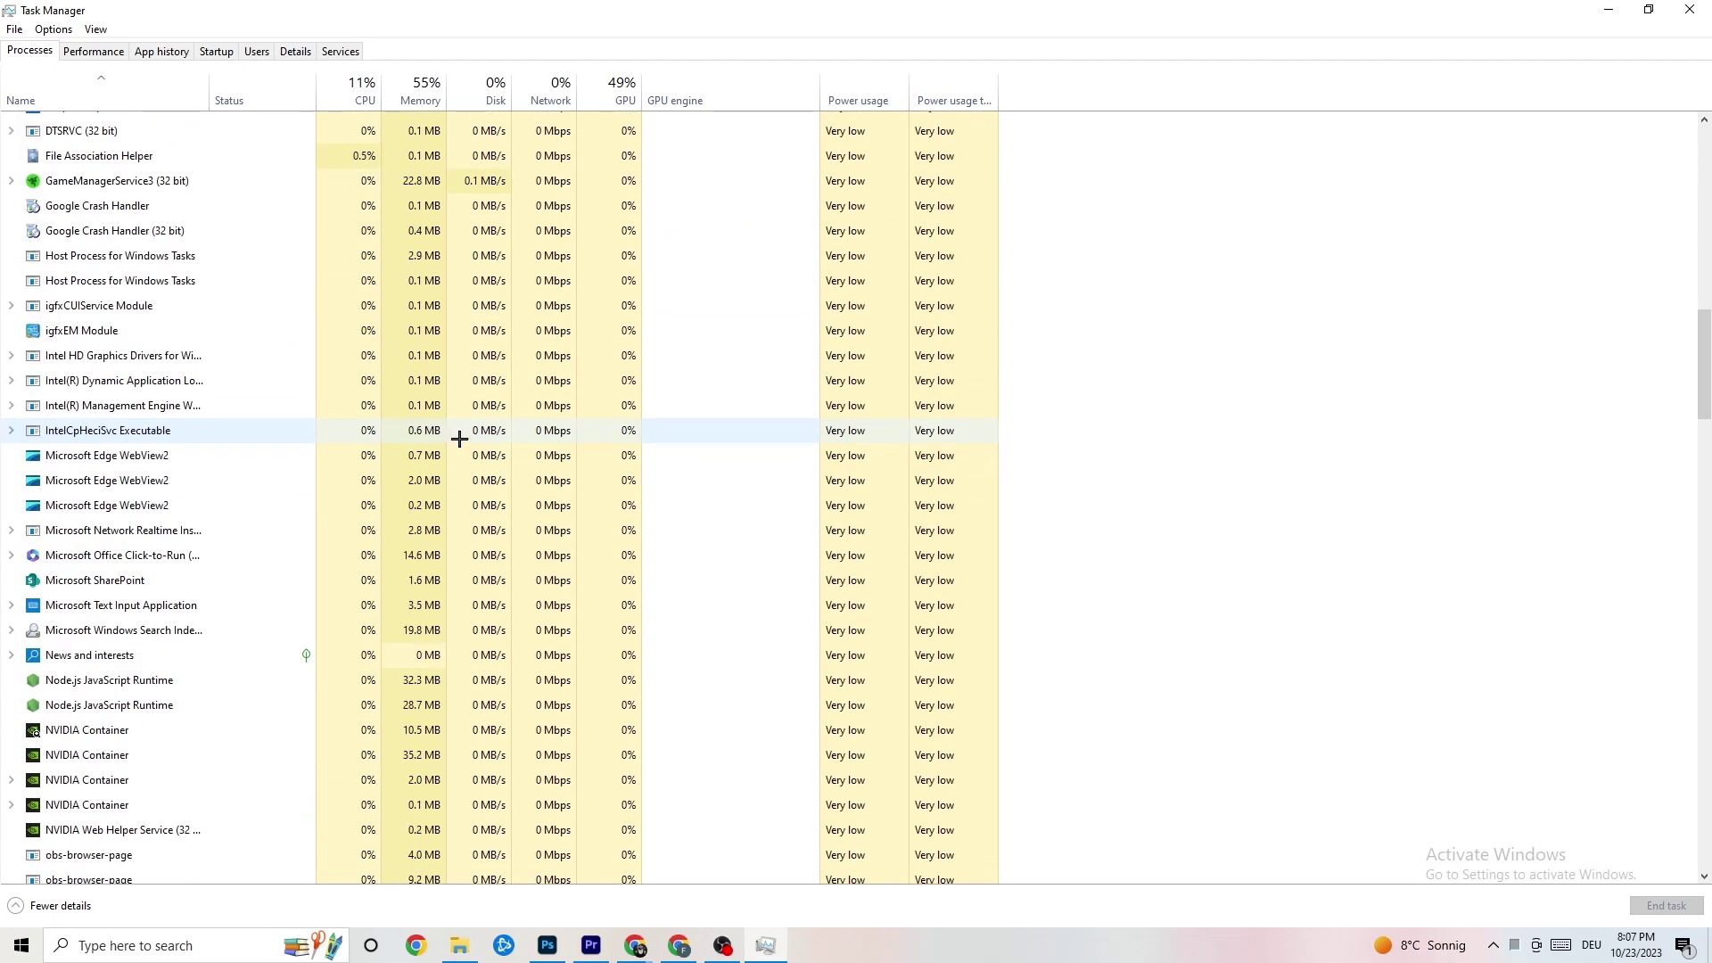
{"action": "scroll", "coordinate": [470, 439], "scroll_direction": "up", "scroll_amount": 15}
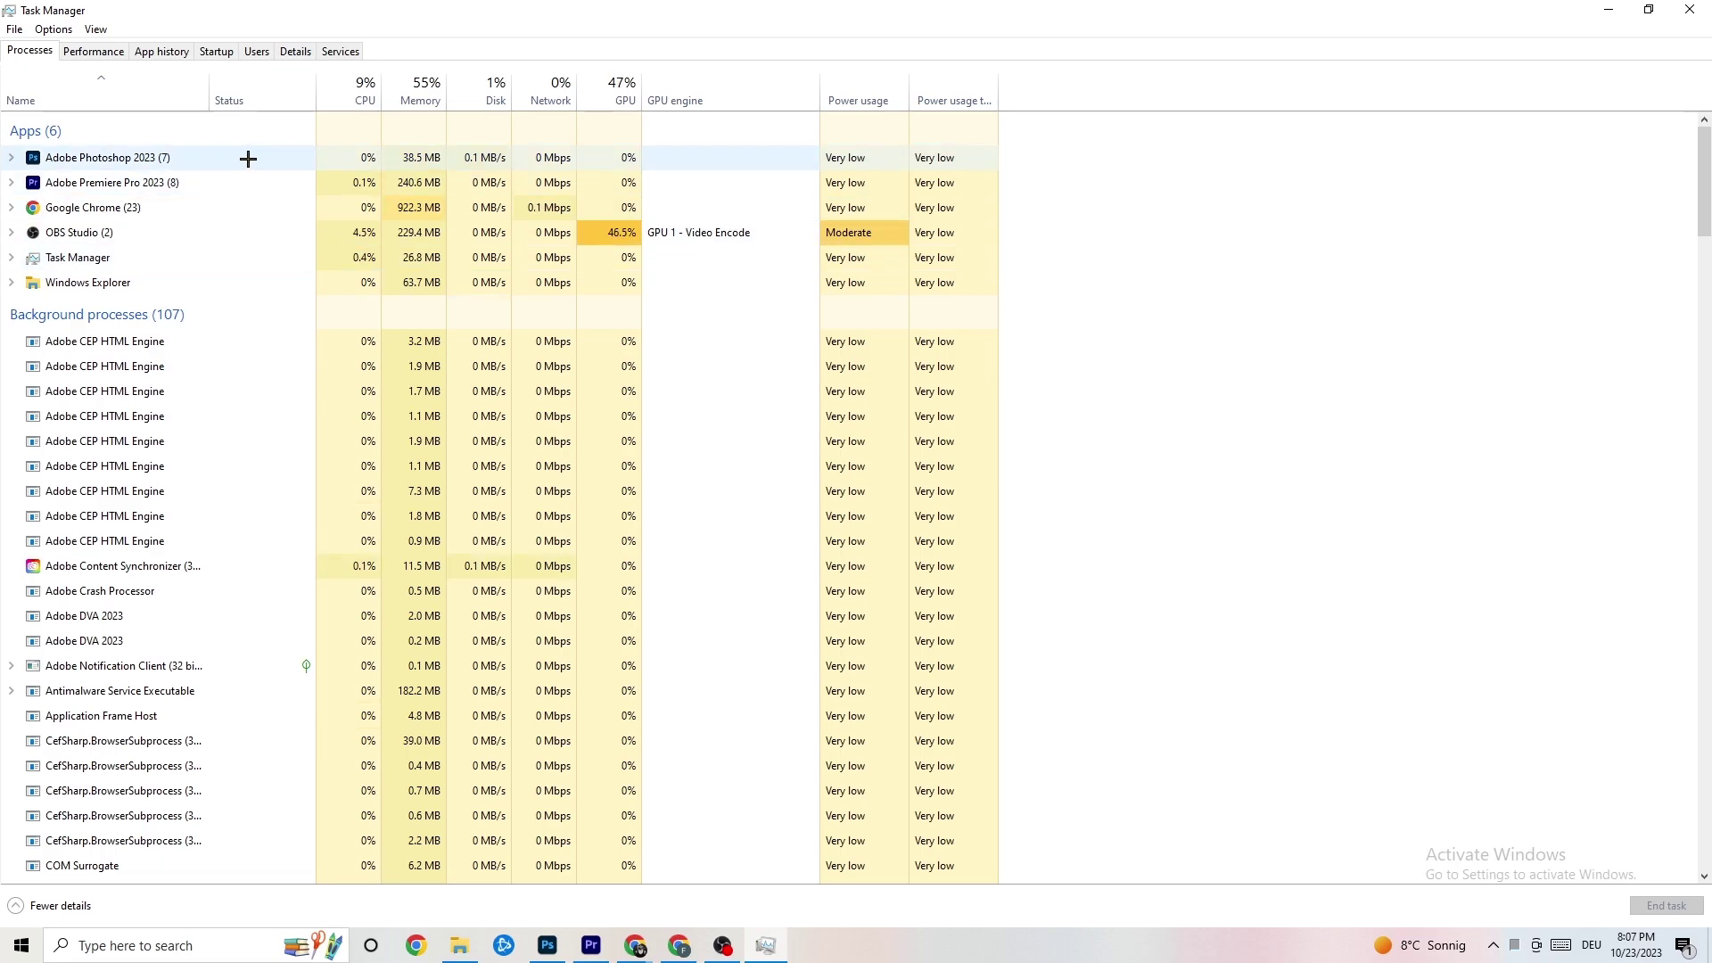
{"action": "right_click", "coordinate": [430, 158]}
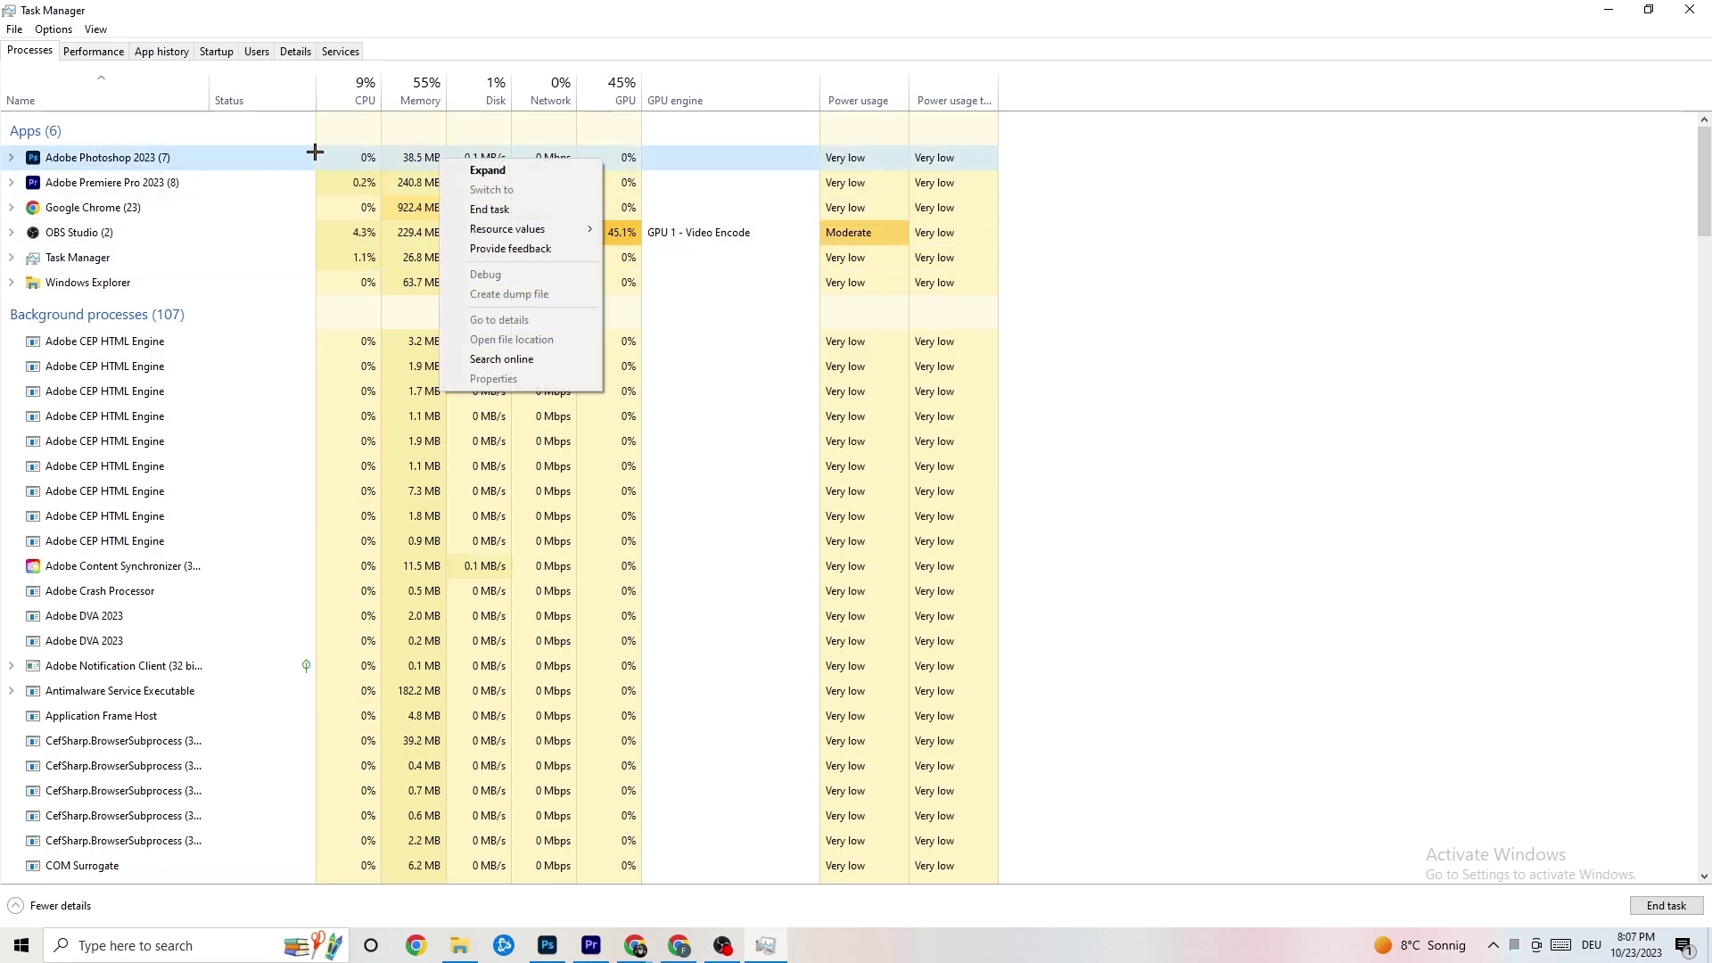
{"action": "right_click", "coordinate": [238, 165]}
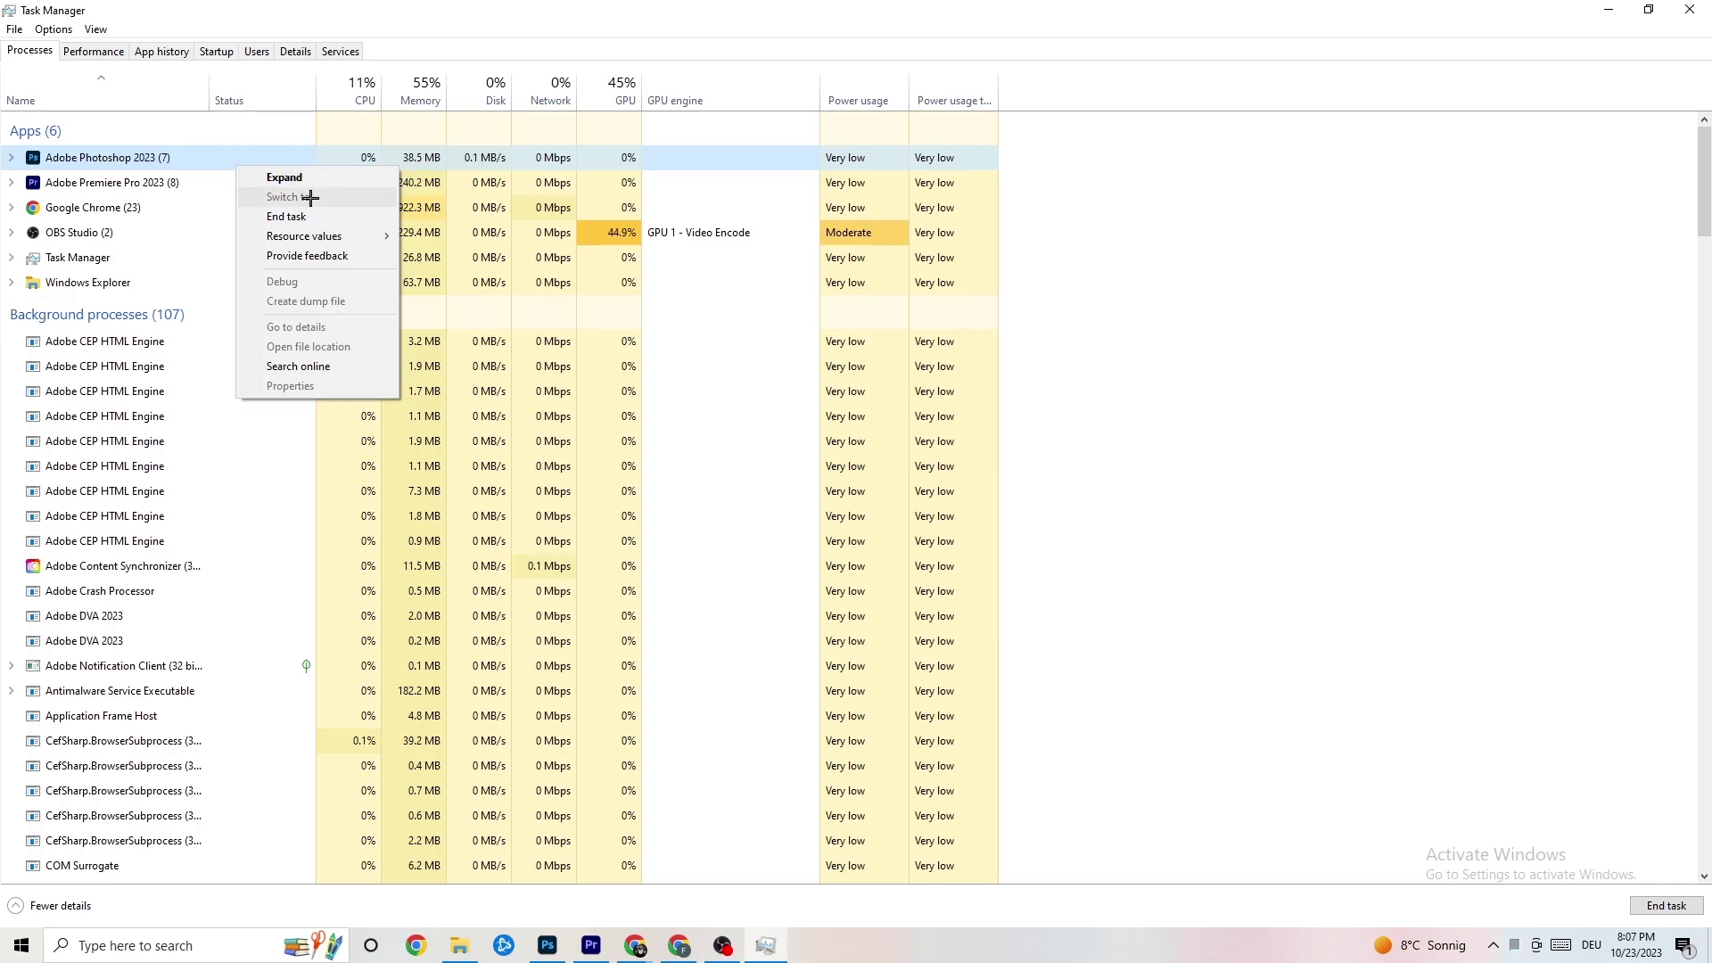
{"action": "left_click", "coordinate": [338, 216]}
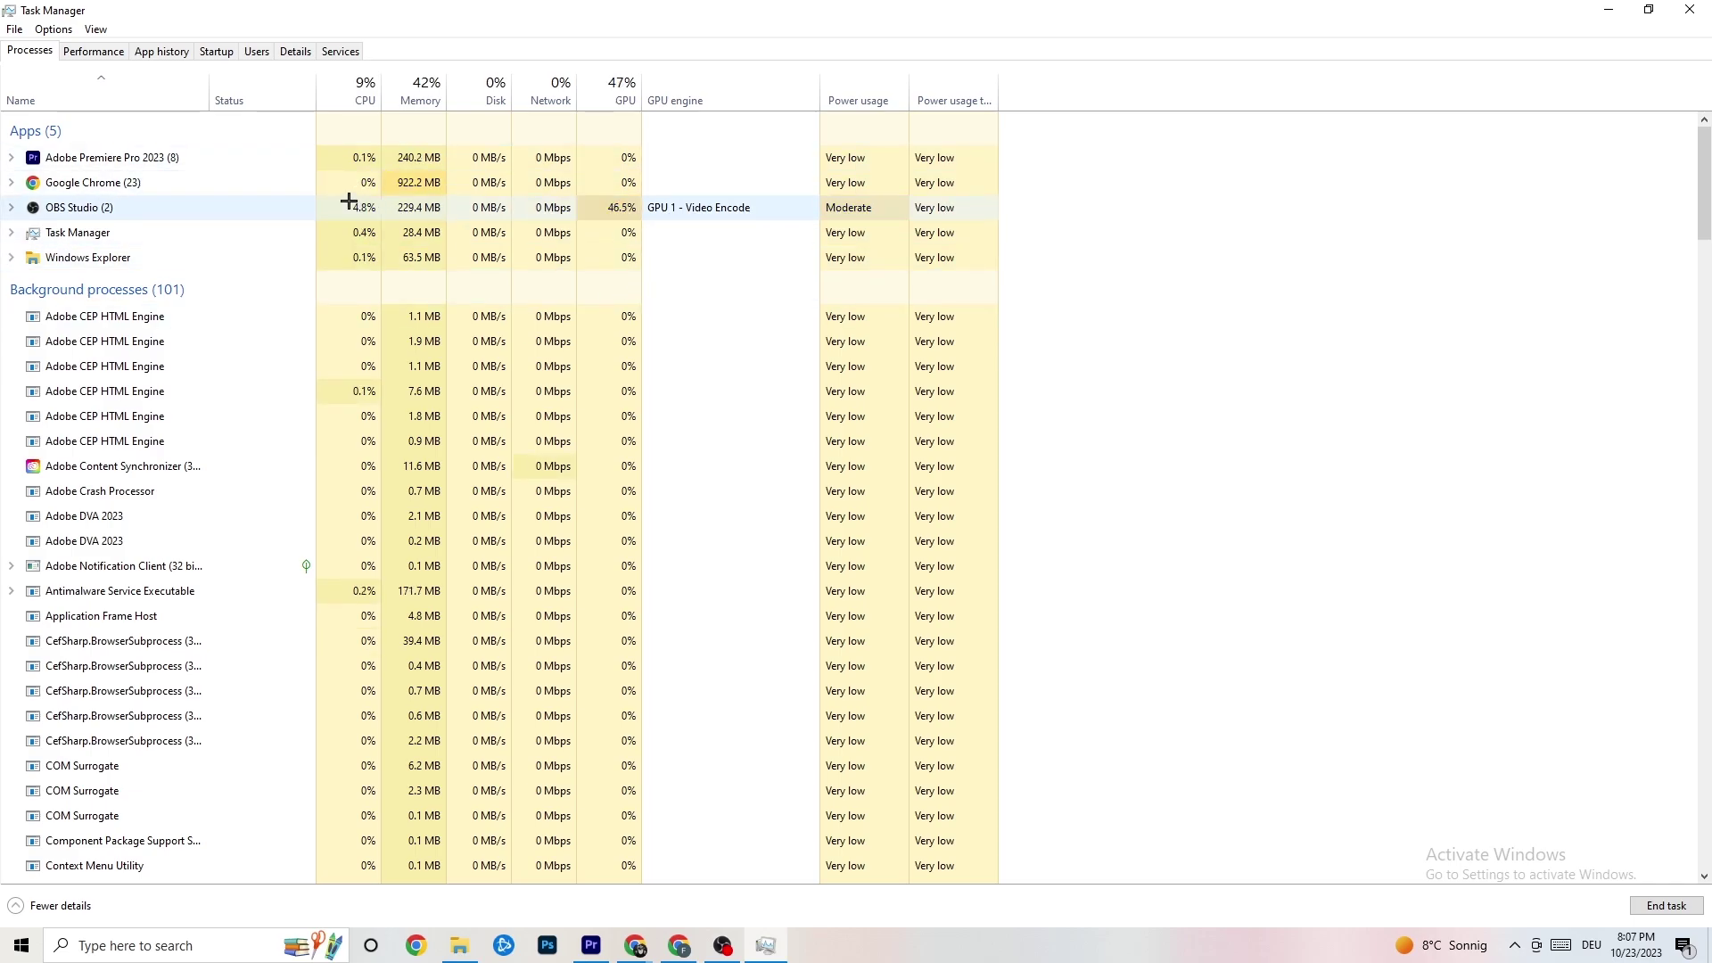
{"action": "double_click", "coordinate": [604, 11]}
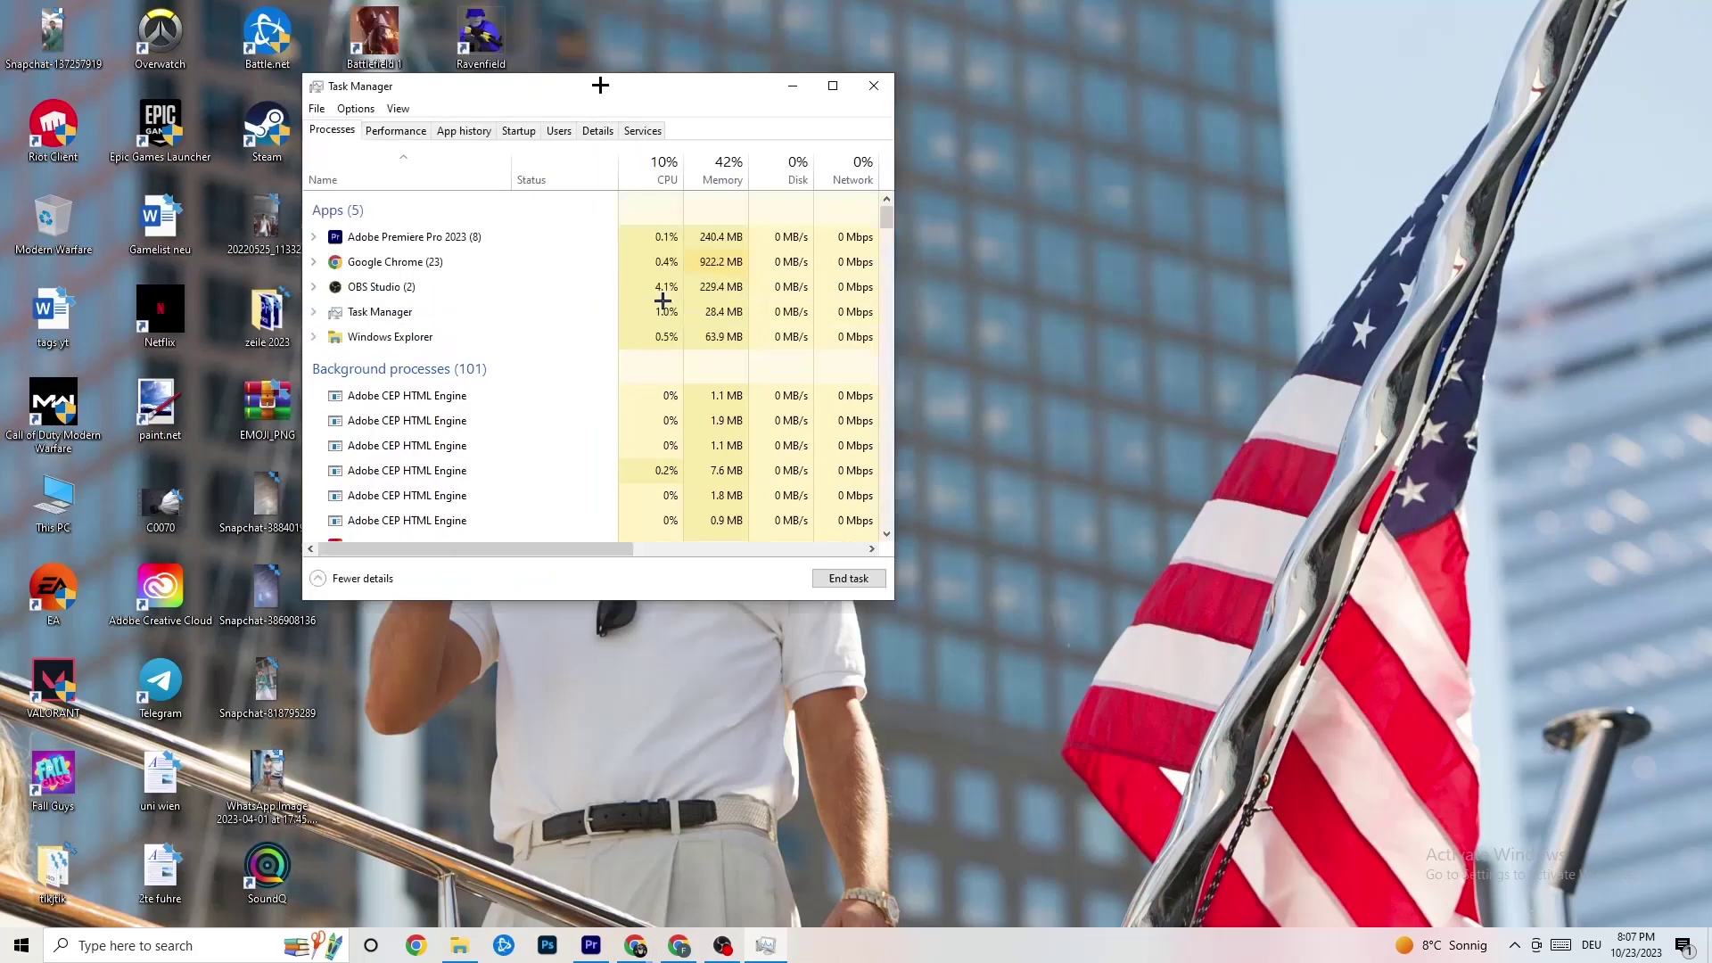
{"action": "double_click", "coordinate": [604, 77]}
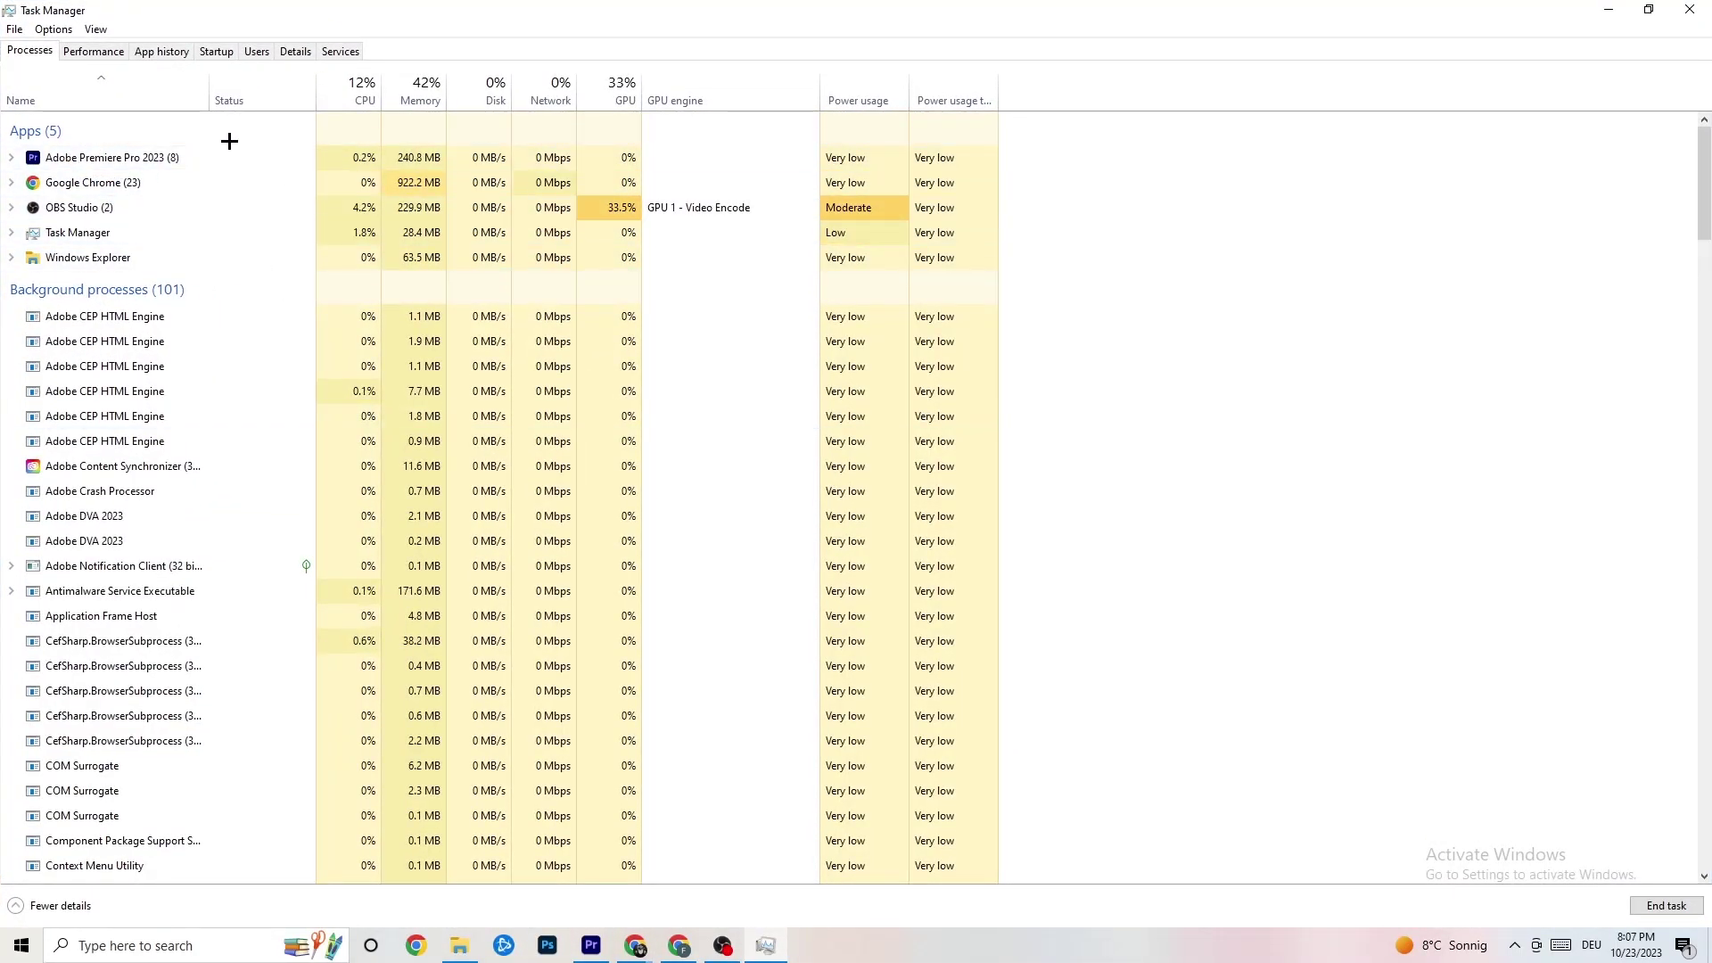
{"action": "right_click", "coordinate": [170, 154]}
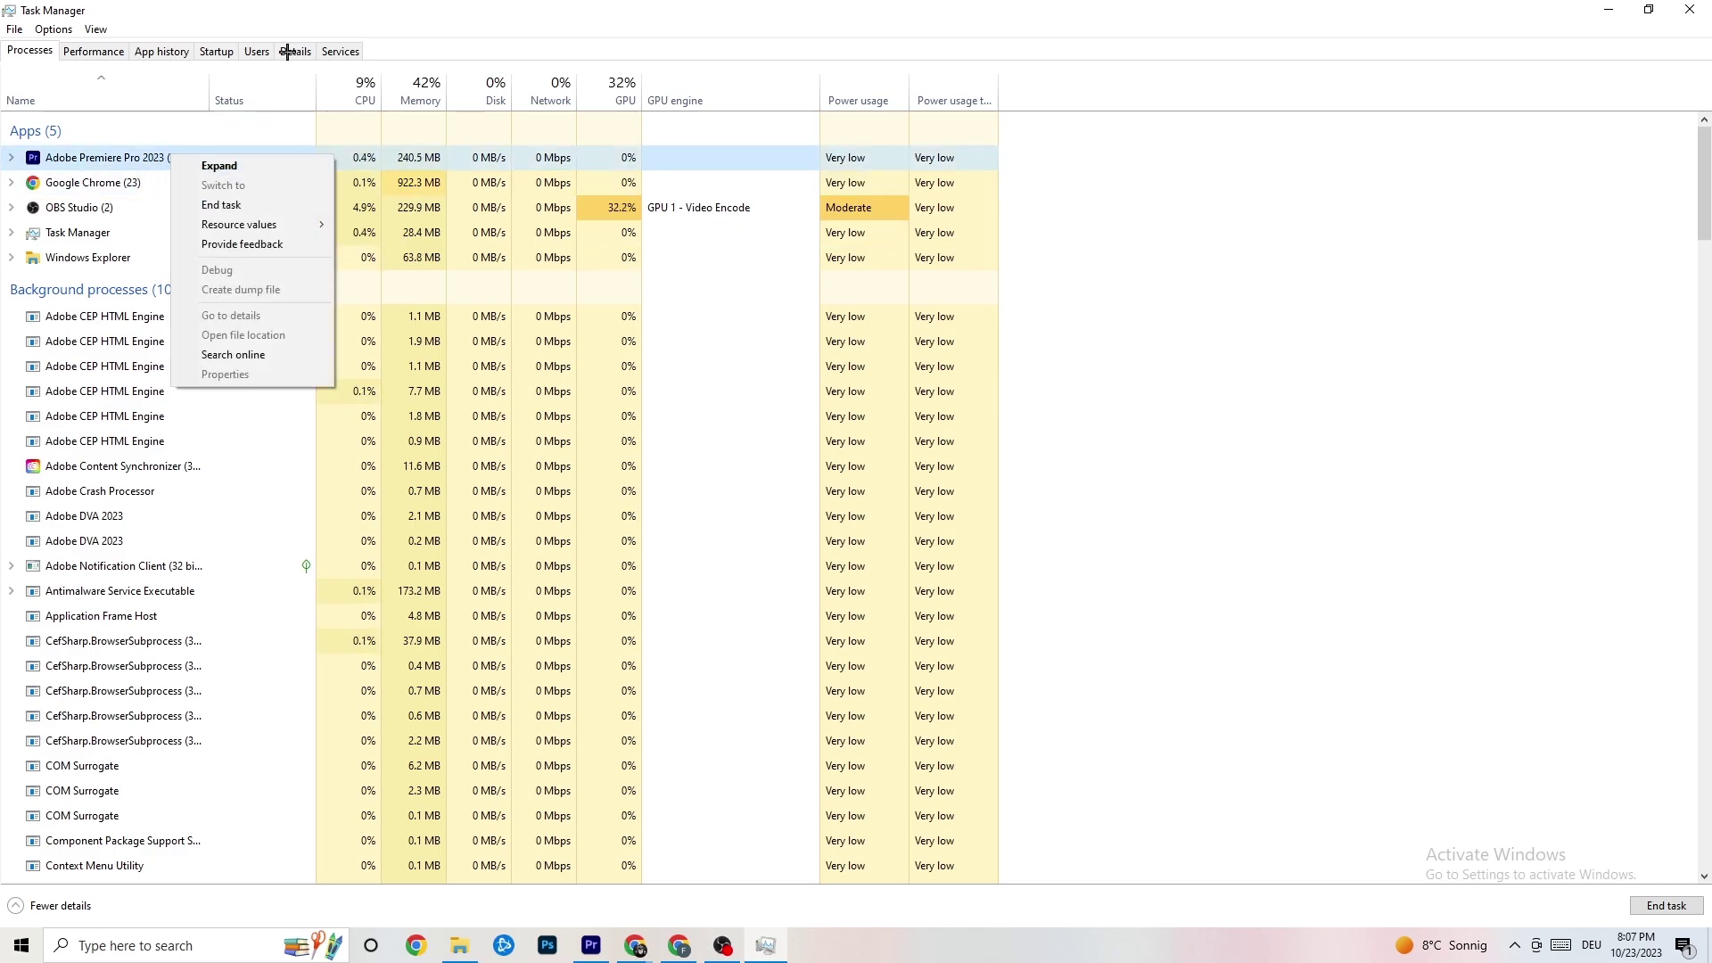
Step: Look through Task Manager's Performance, App history, Startup, Users and Details views, returning to the Processes view
{"action": "left_click", "coordinate": [94, 51]}
{"action": "left_click", "coordinate": [163, 51]}
{"action": "left_click", "coordinate": [216, 51]}
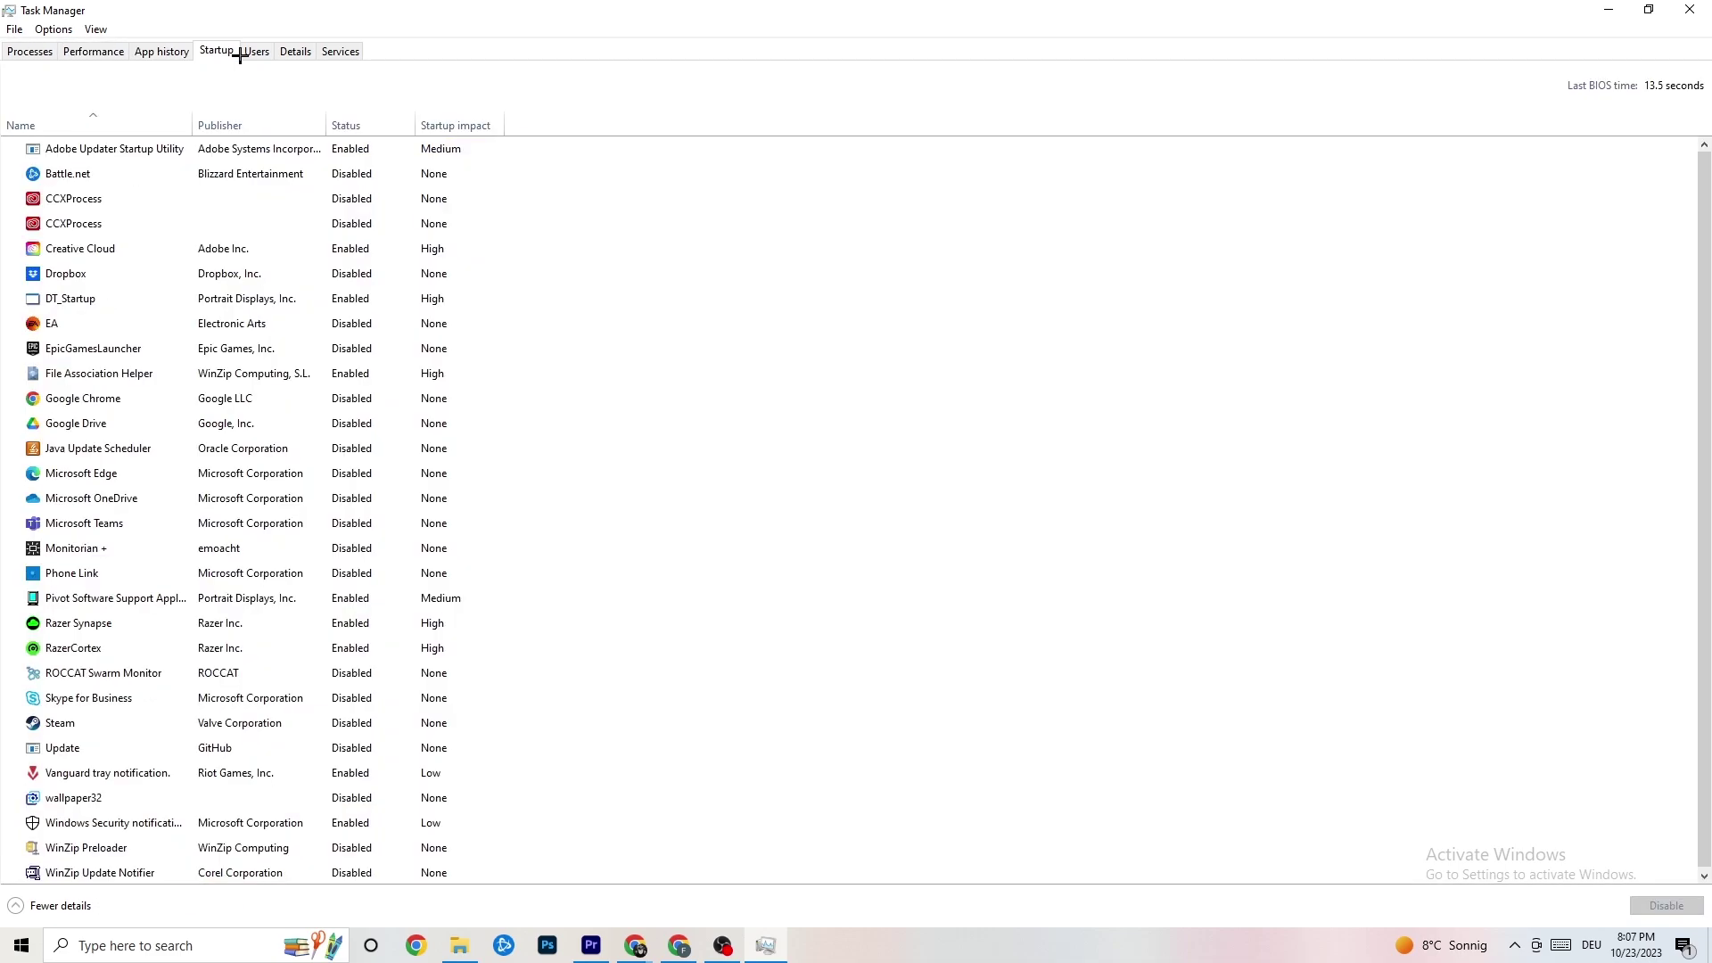
{"action": "left_click", "coordinate": [255, 53]}
{"action": "left_click", "coordinate": [297, 51]}
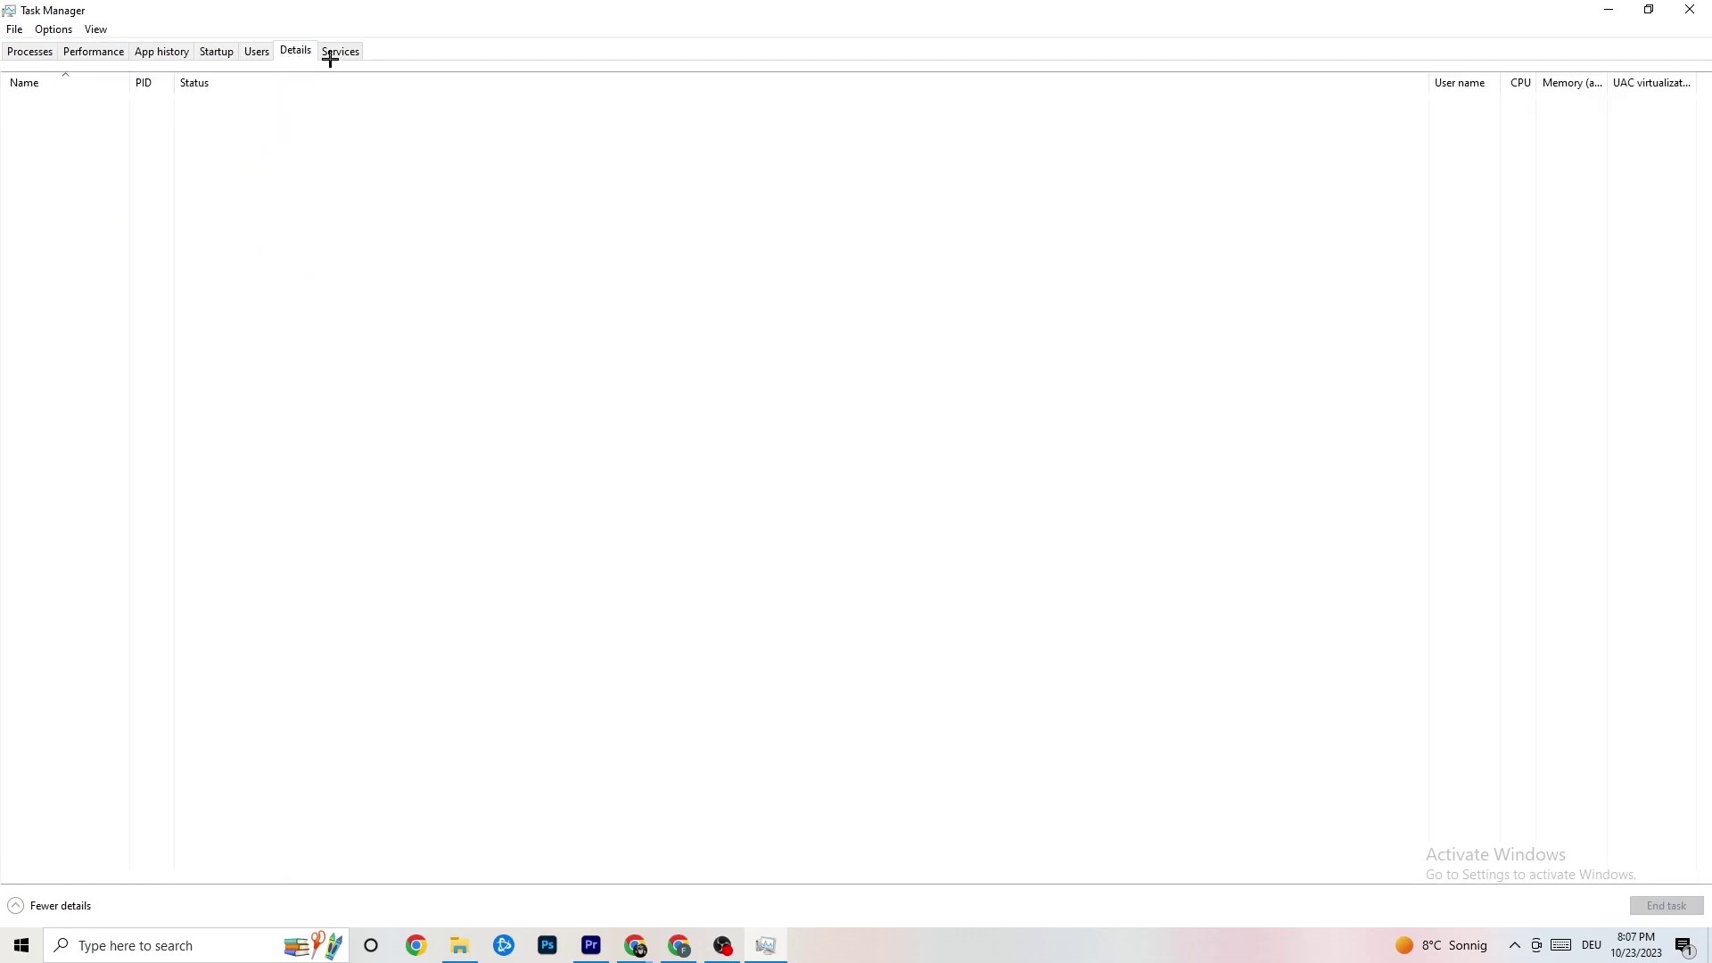
{"action": "left_click", "coordinate": [20, 51]}
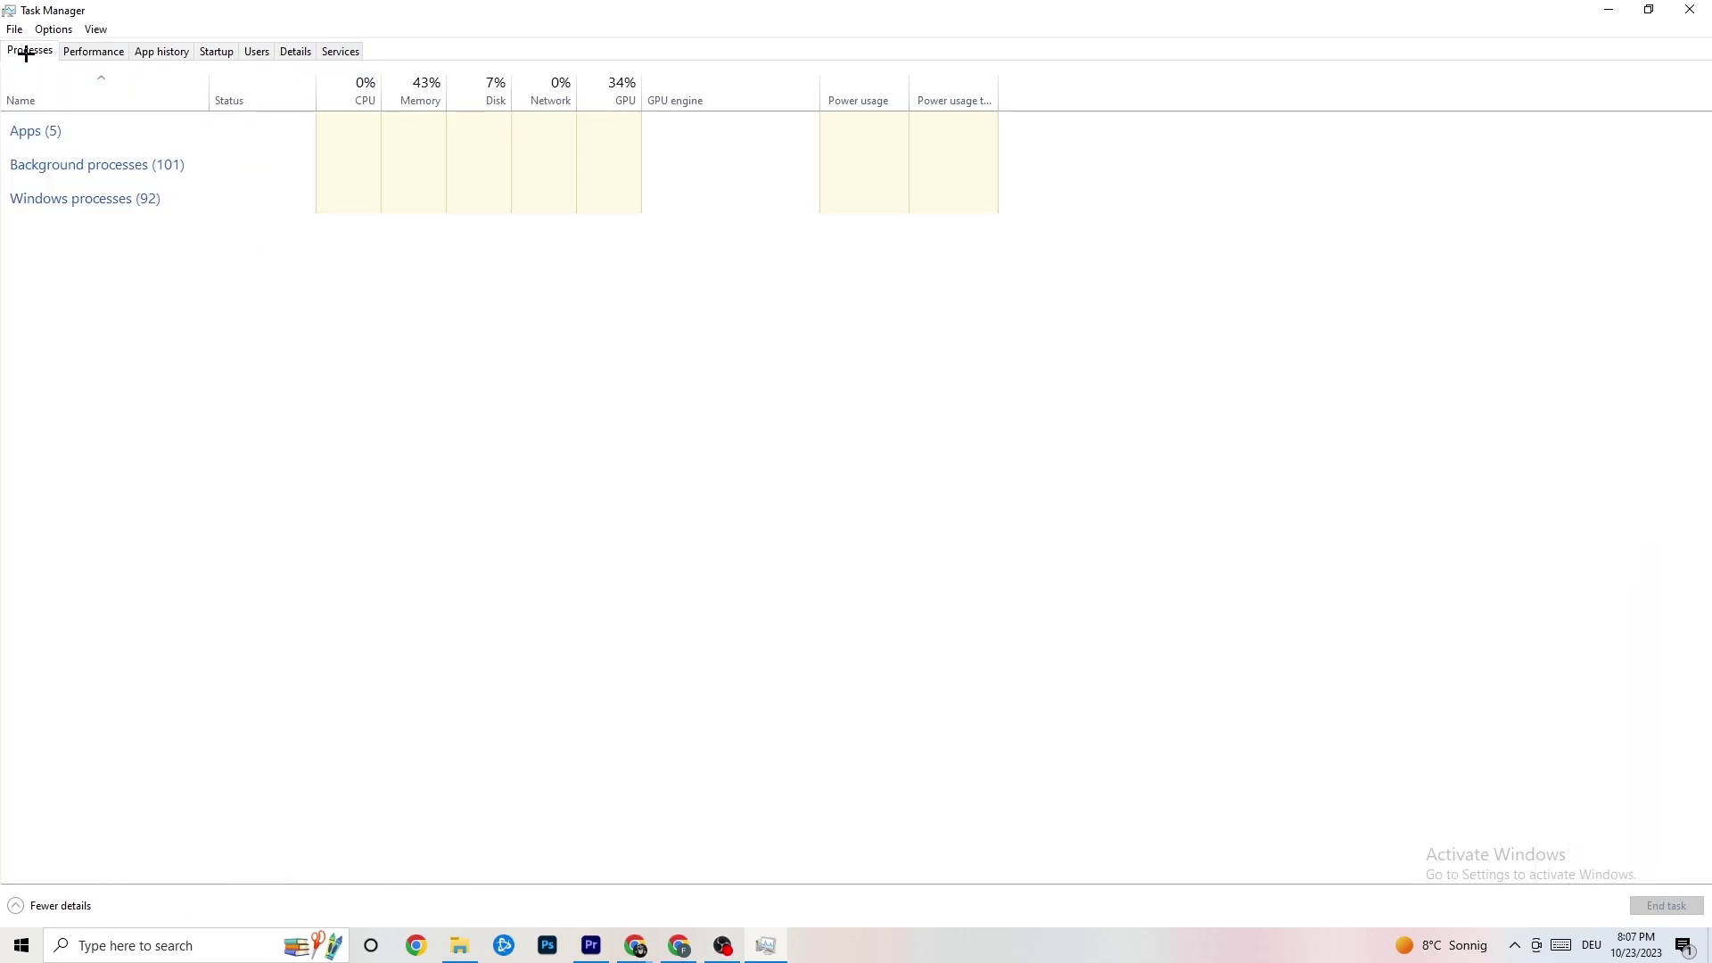
{"action": "left_click", "coordinate": [295, 51]}
{"action": "right_click", "coordinate": [142, 139]}
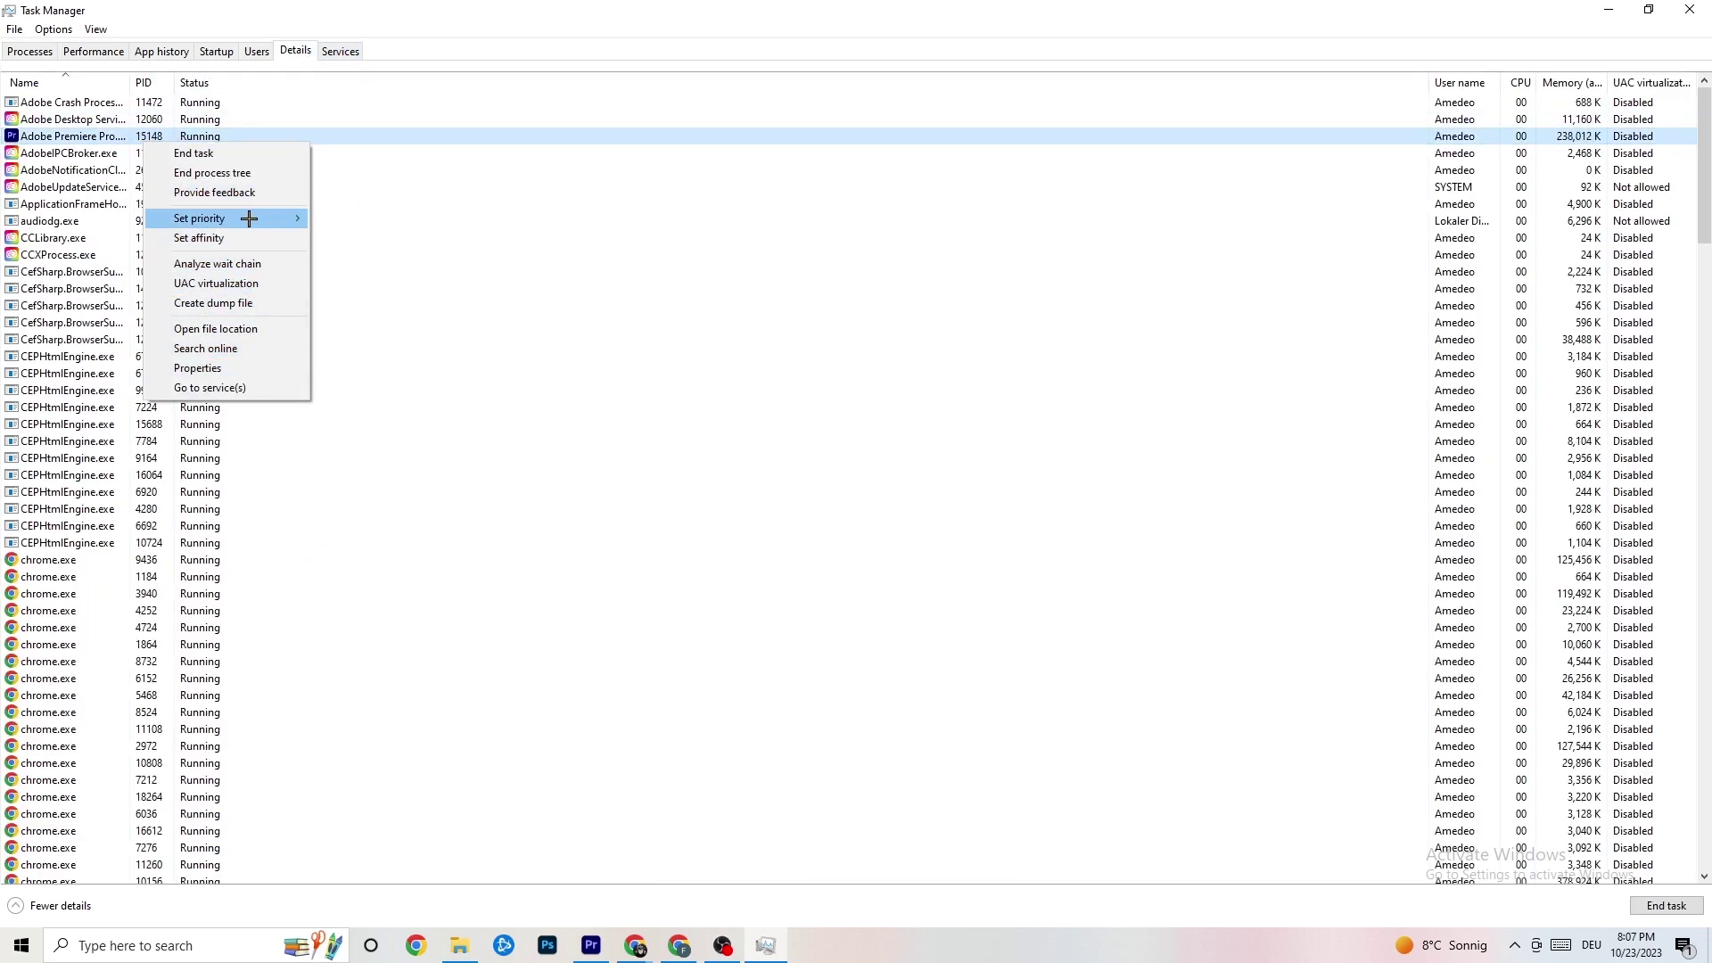
{"action": "left_click", "coordinate": [43, 52]}
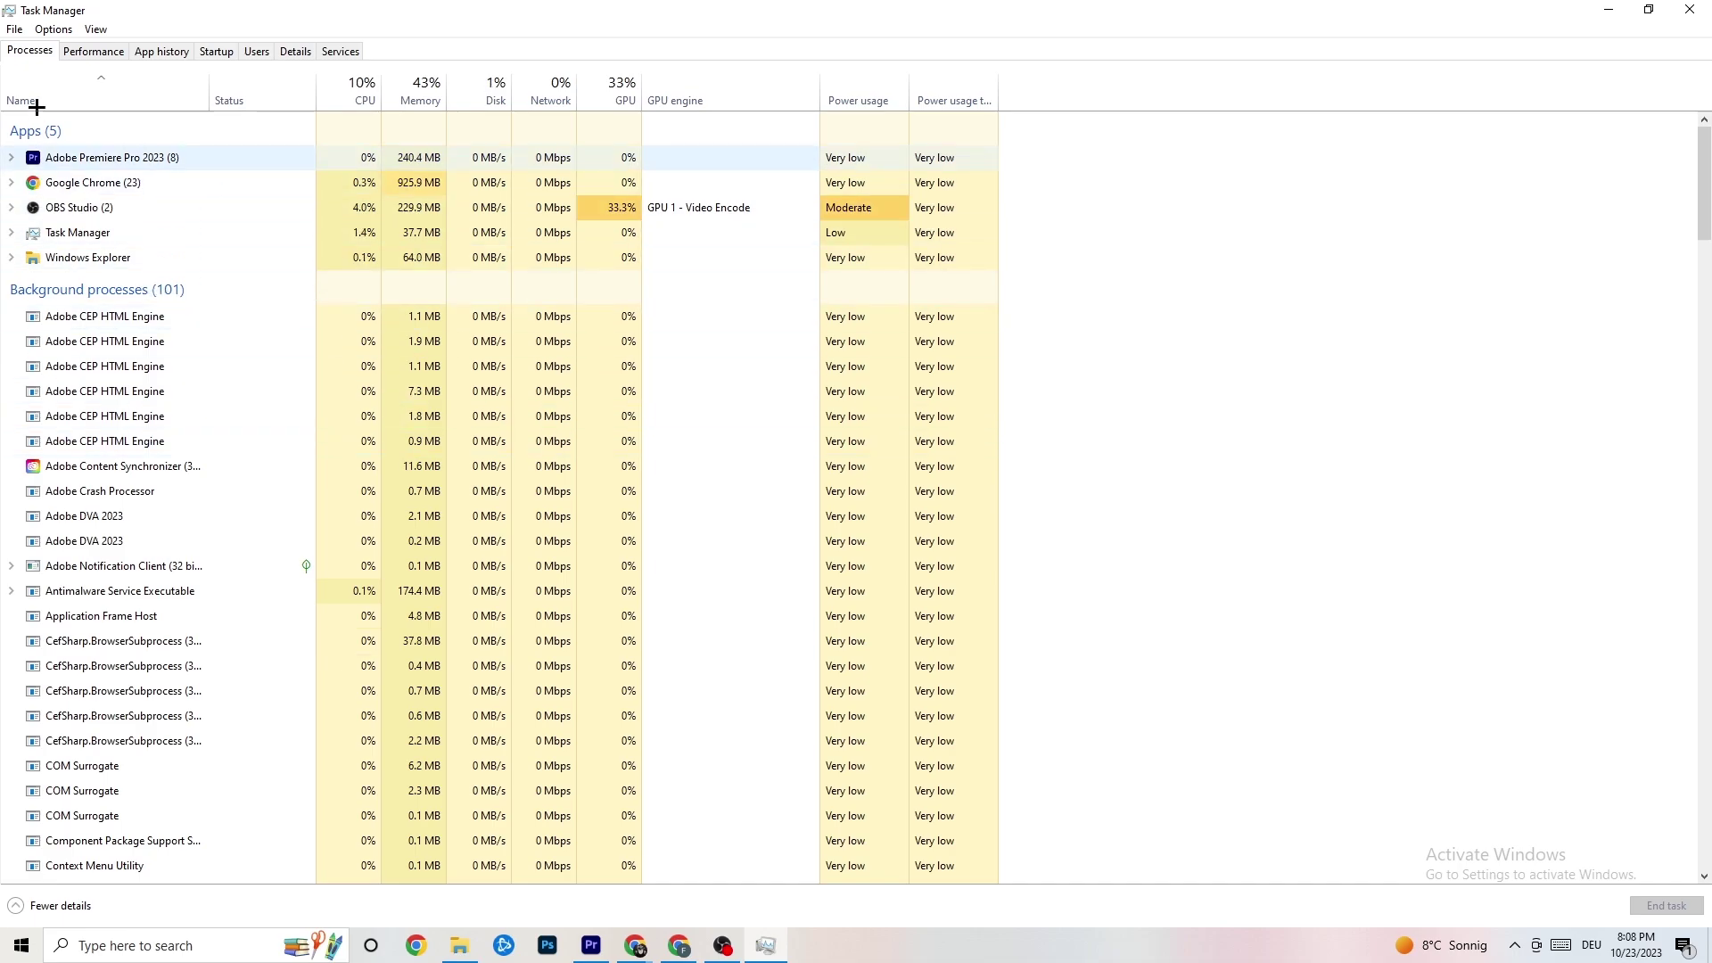
Step: Inspect the priority options for the Adobe Premiere Pro process in Task Manager's Details view, leaving the priority as is
{"action": "left_click", "coordinate": [302, 46]}
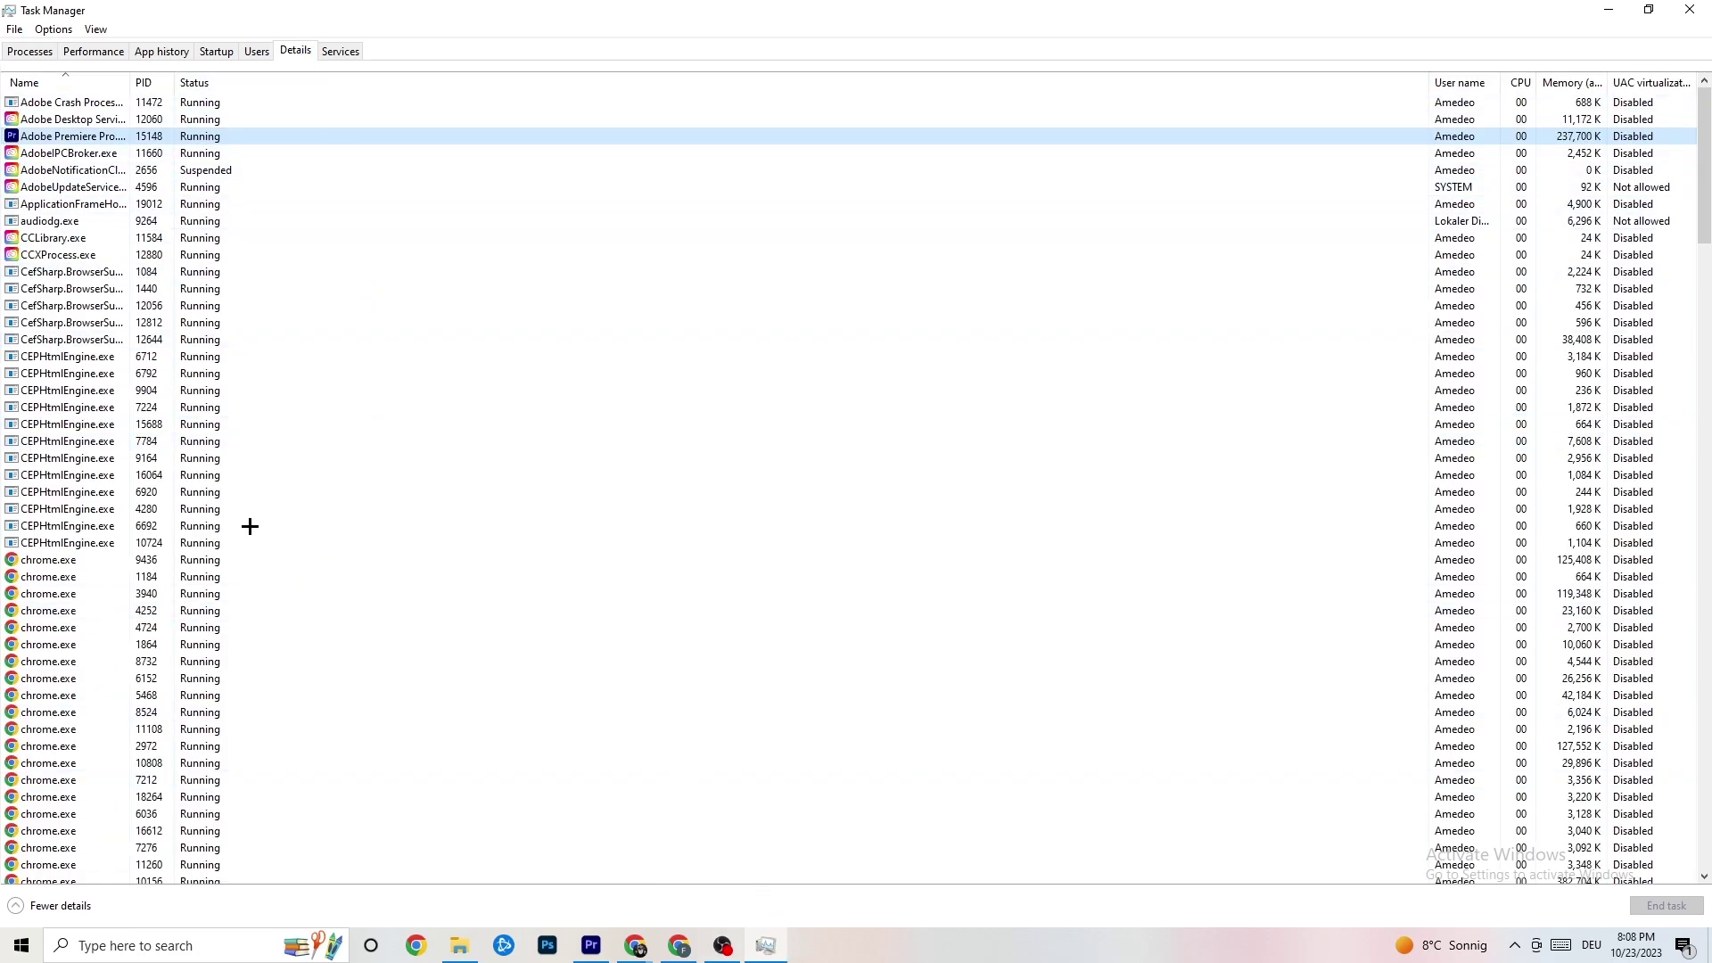
{"action": "right_click", "coordinate": [194, 138]}
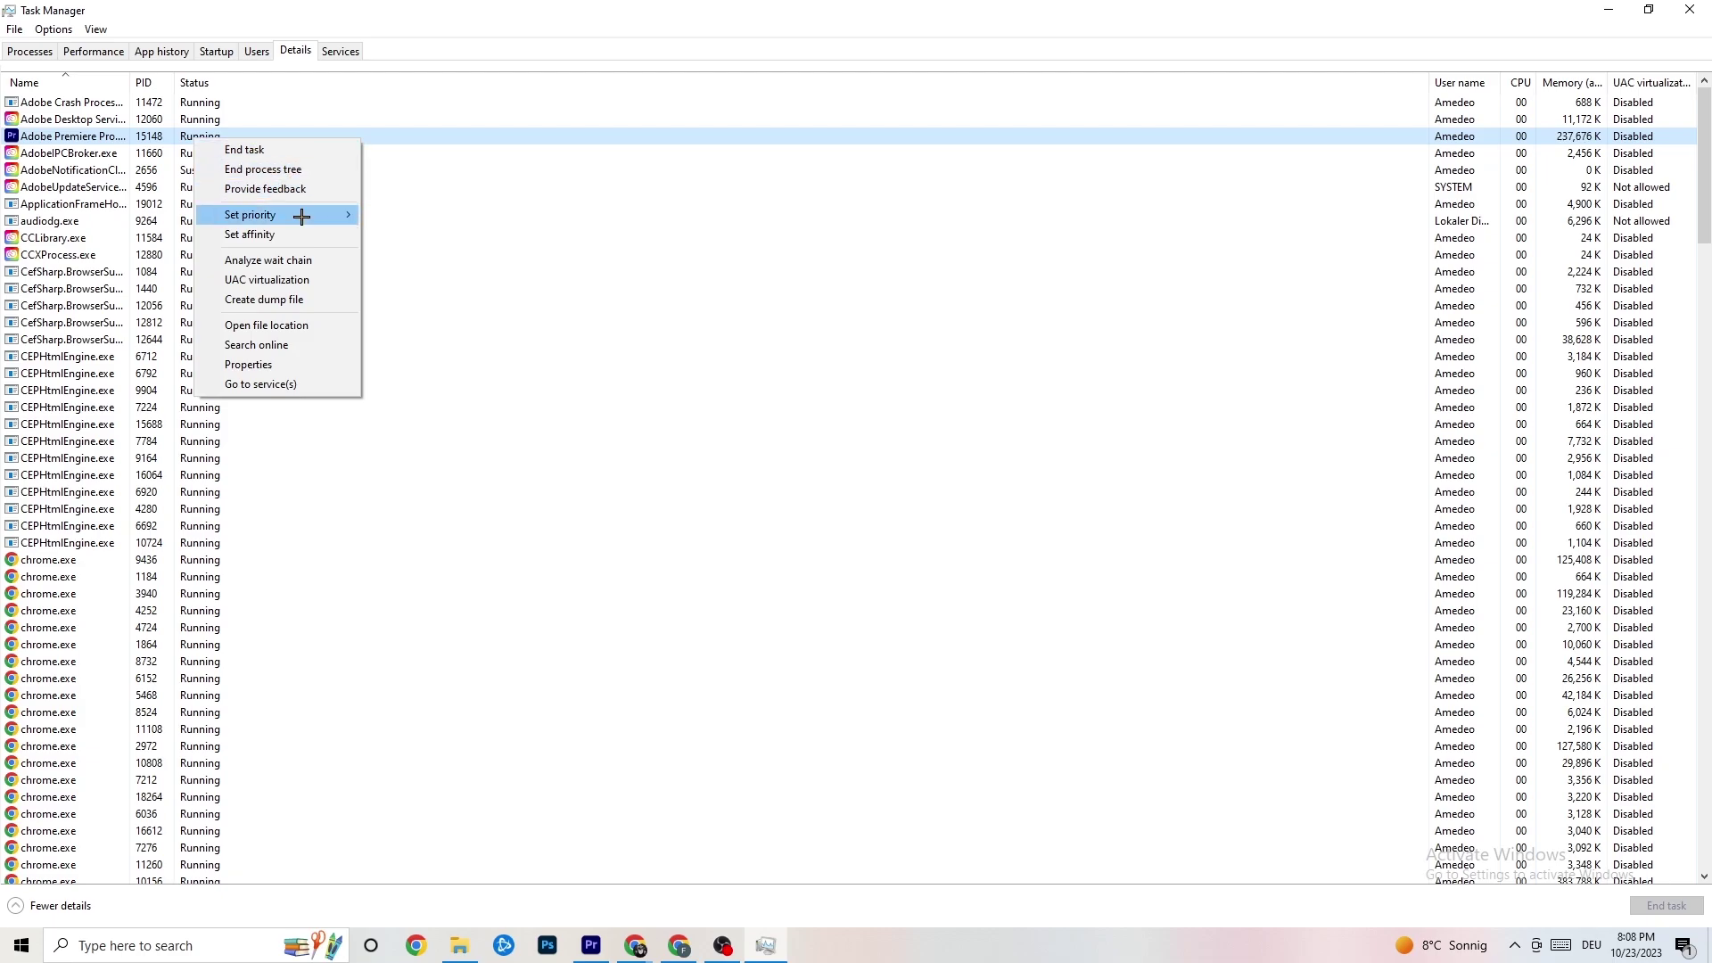
{"action": "mouse_move", "coordinate": [302, 217]}
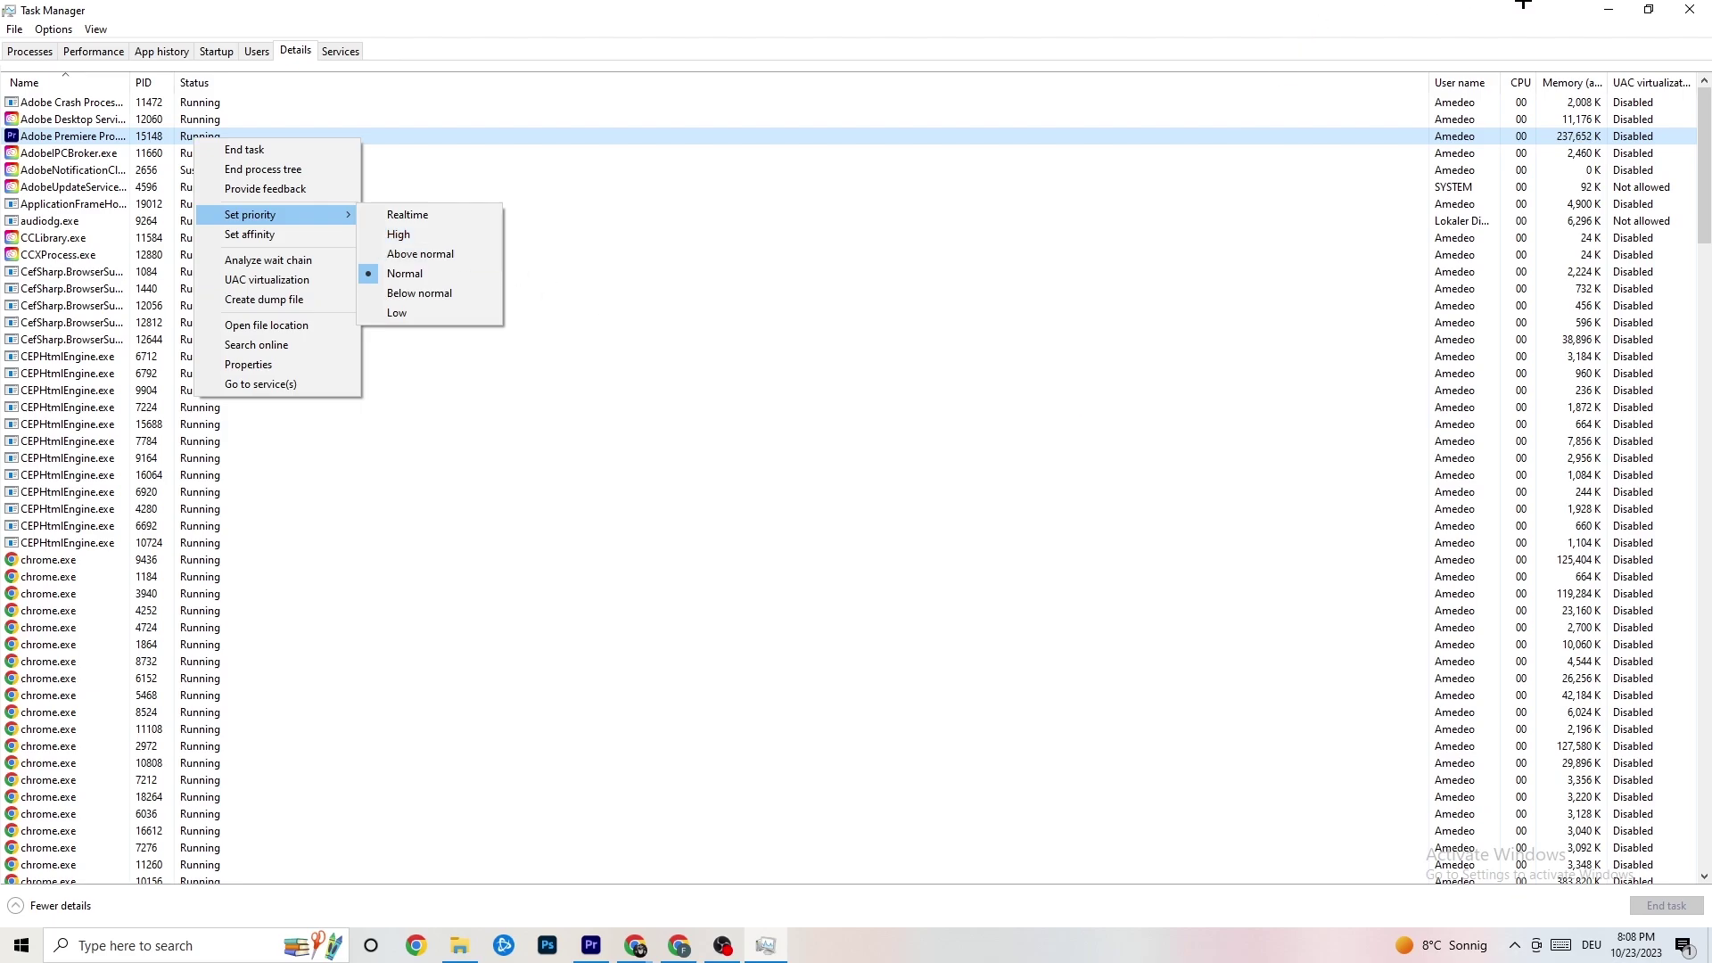
{"action": "left_click", "coordinate": [410, 103]}
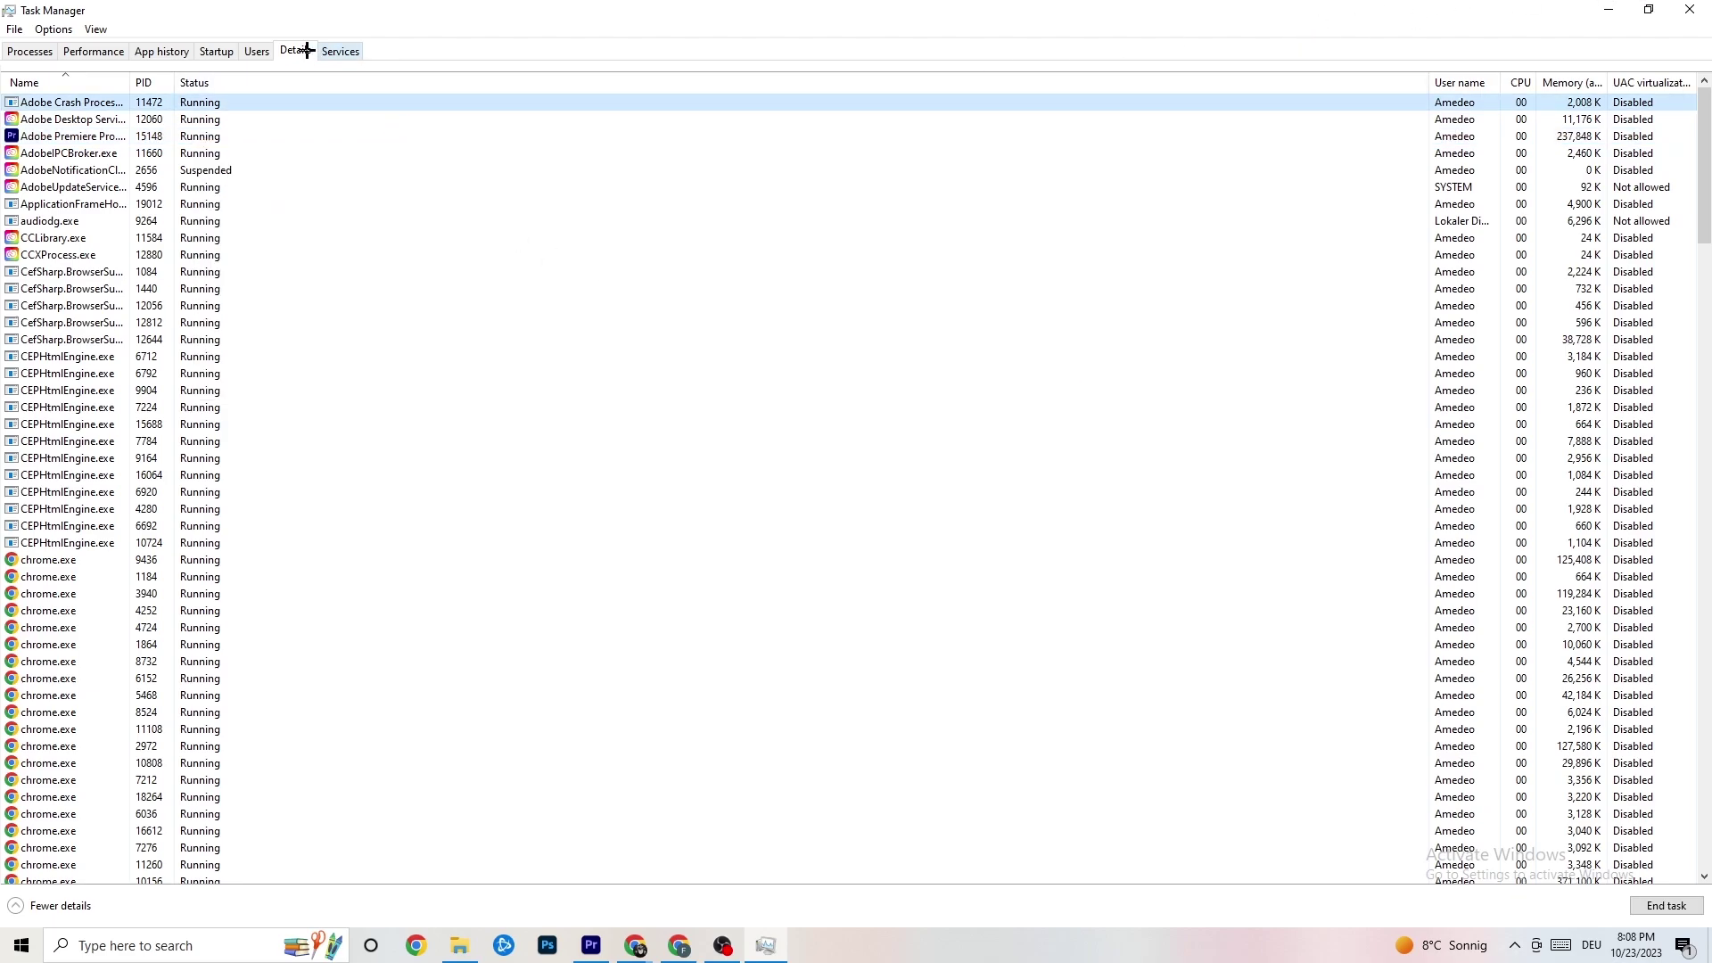
Step: Review the startup programs and the available actions for Adobe Updater Startup Utility, and close Task Manager
{"action": "left_click", "coordinate": [217, 52]}
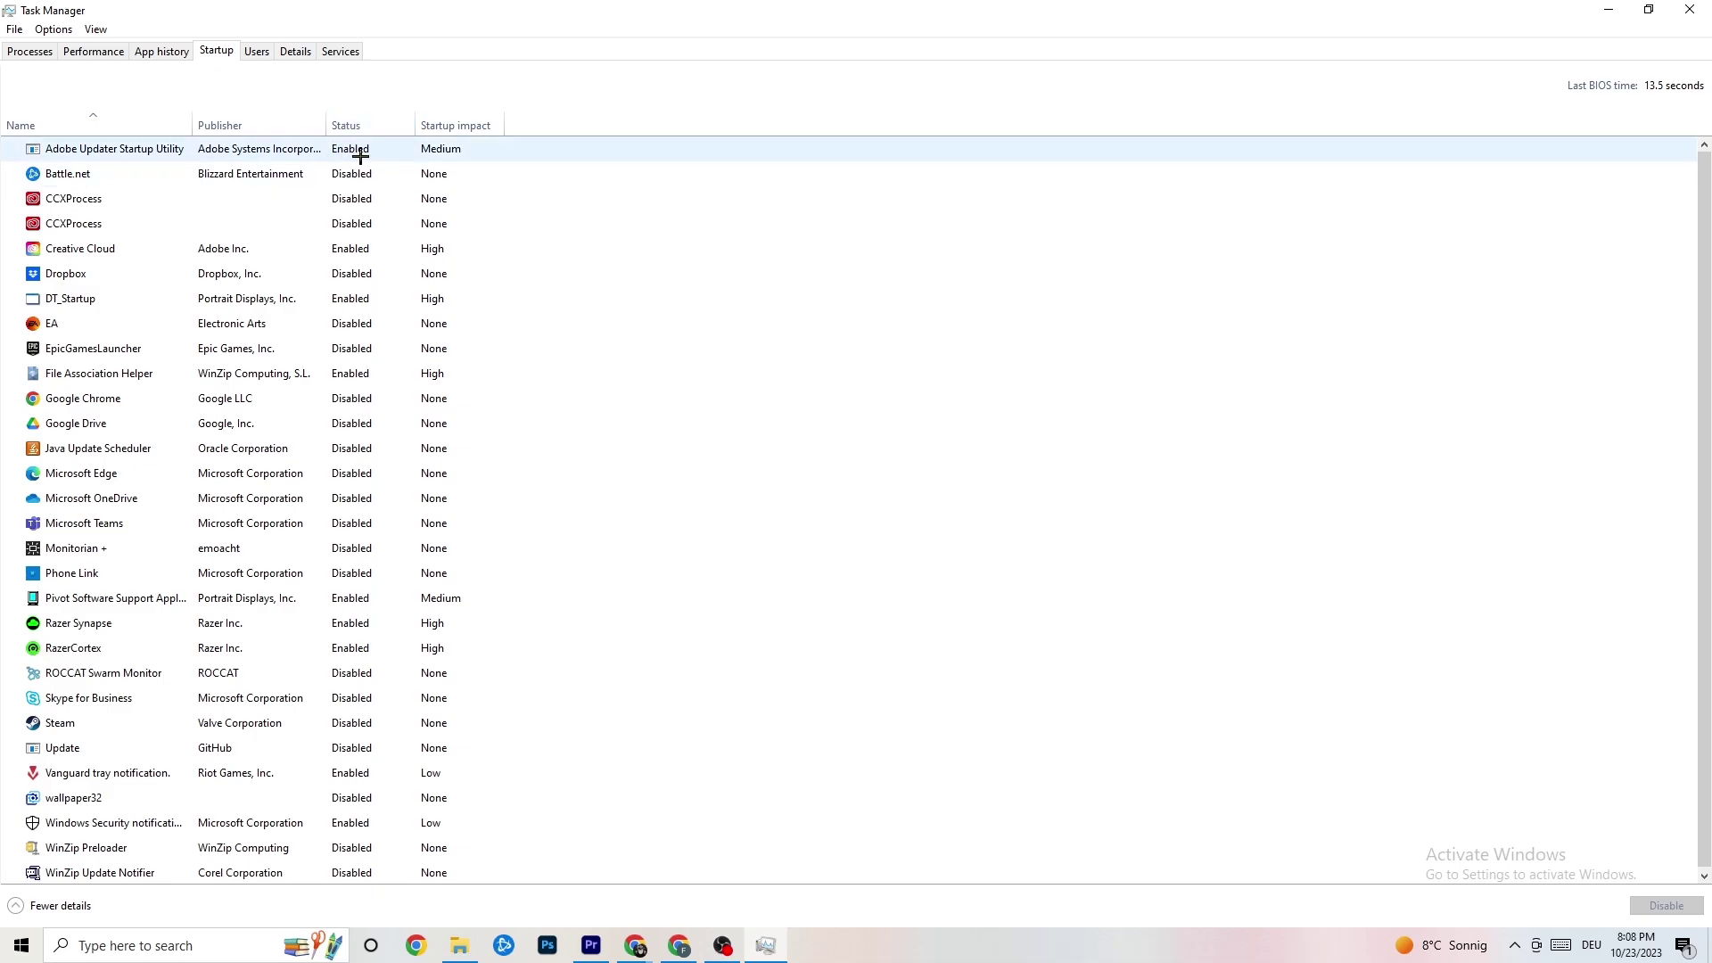
{"action": "left_click", "coordinate": [366, 157]}
{"action": "right_click", "coordinate": [370, 158]}
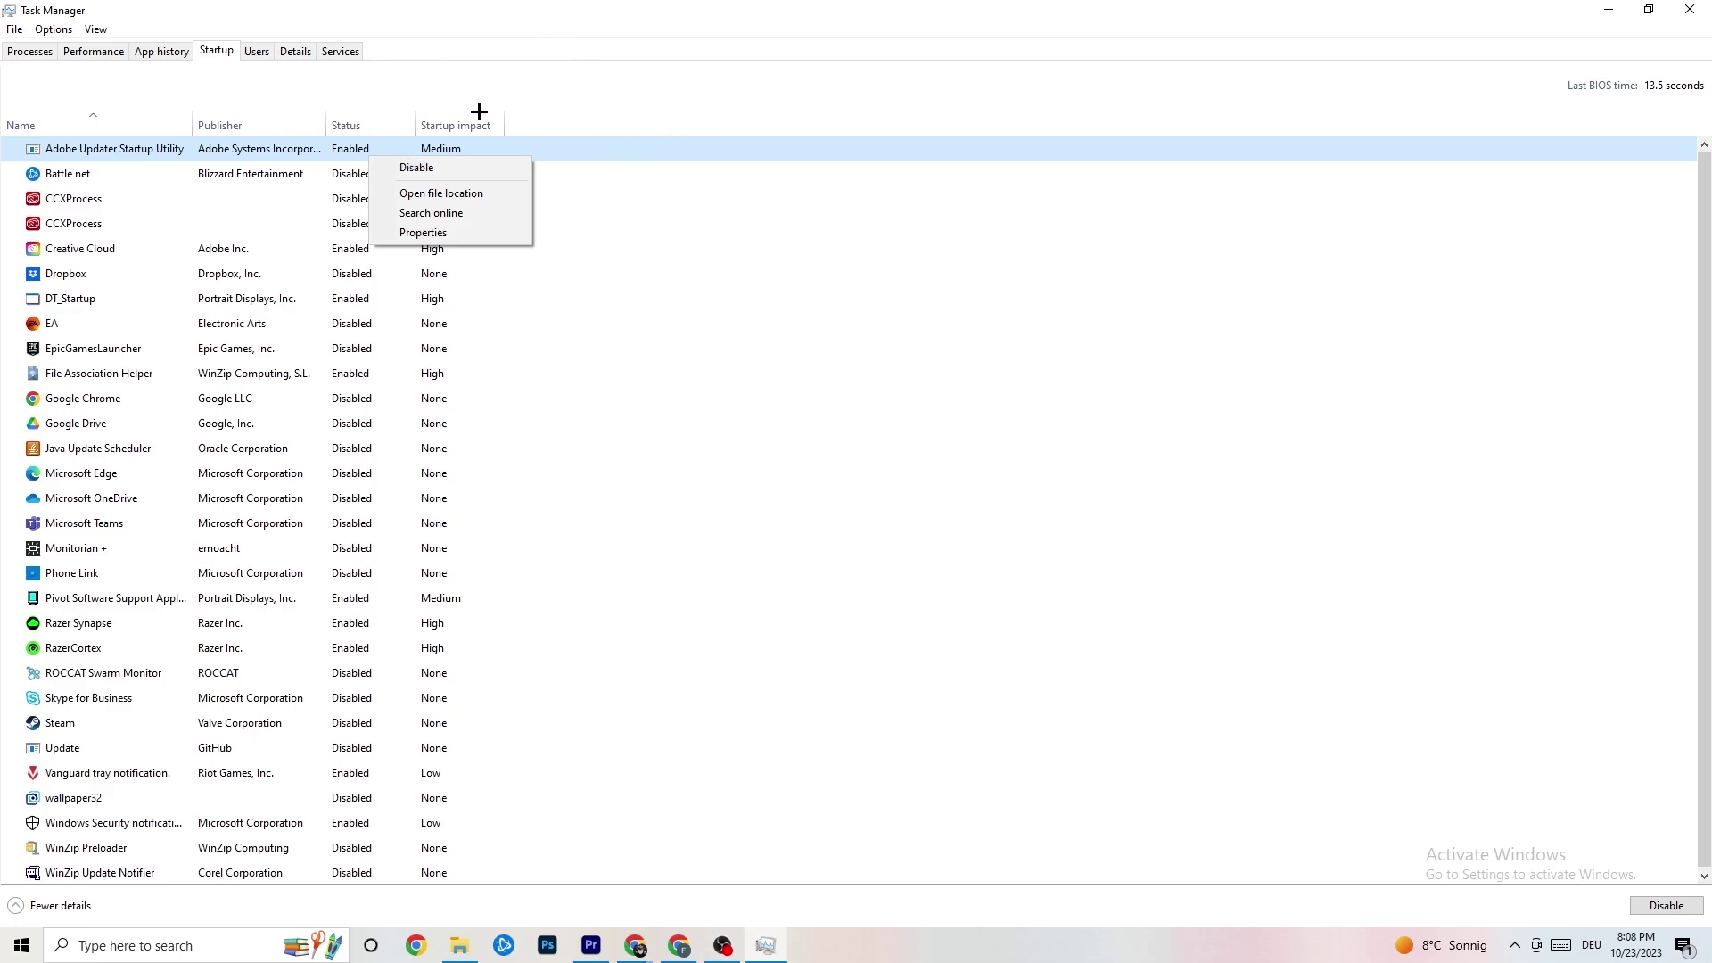
{"action": "left_click", "coordinate": [1063, 49]}
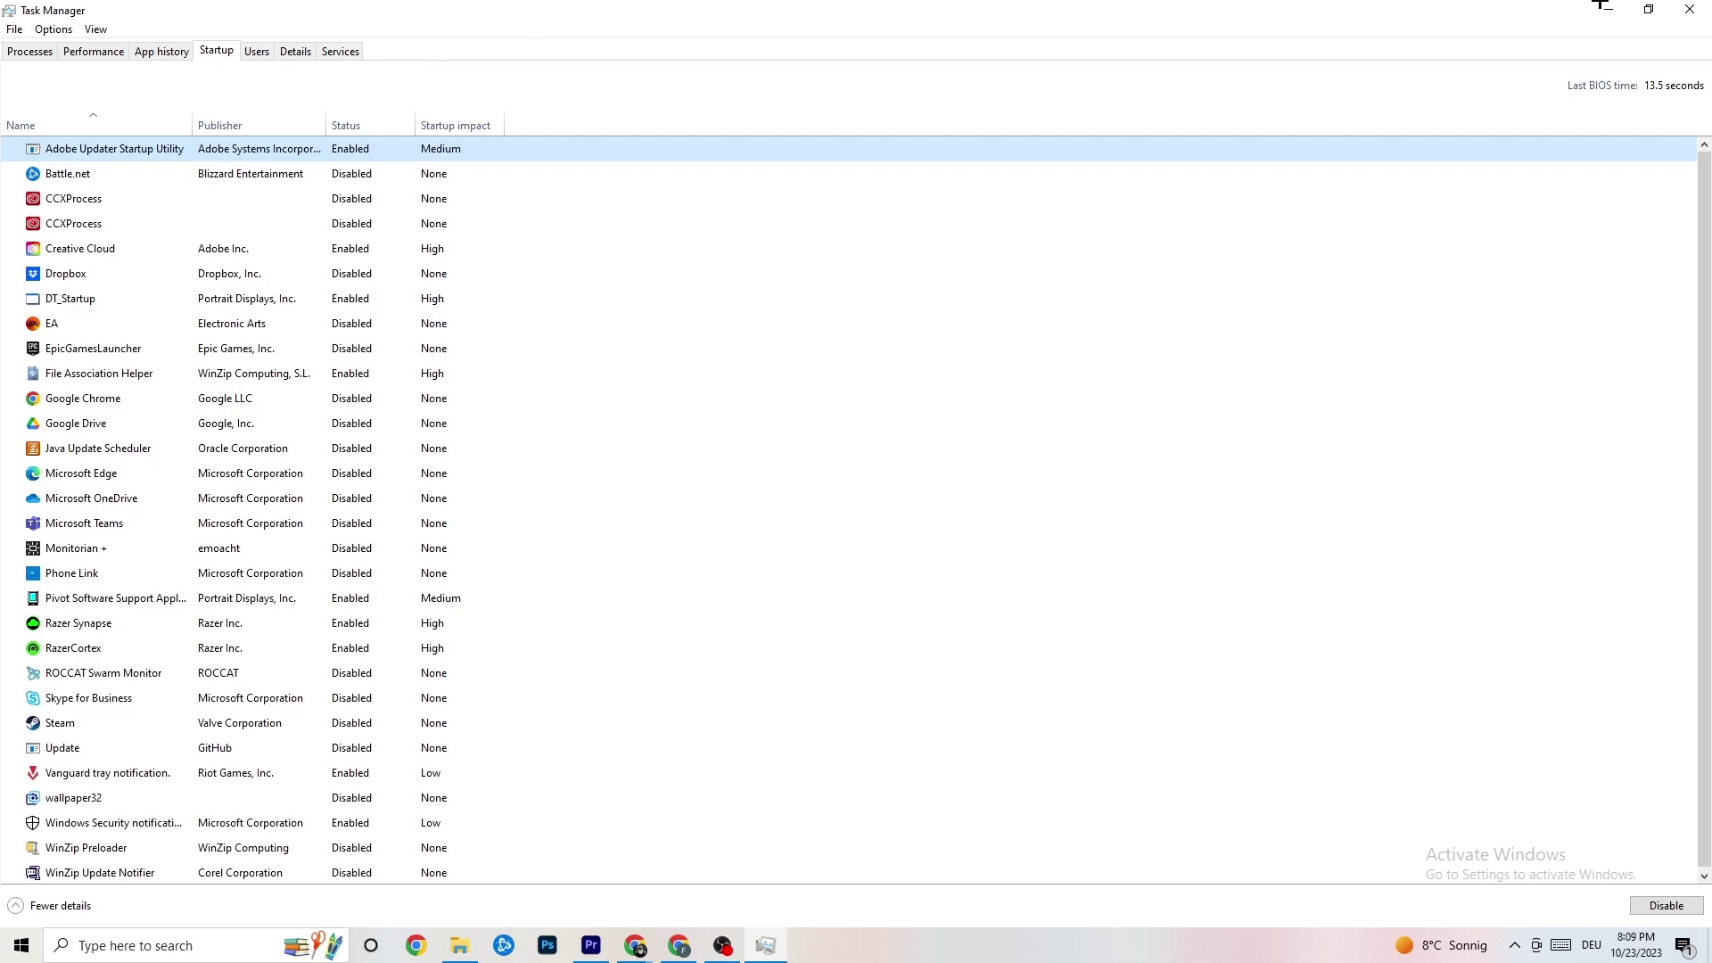
{"action": "left_click", "coordinate": [1689, 9]}
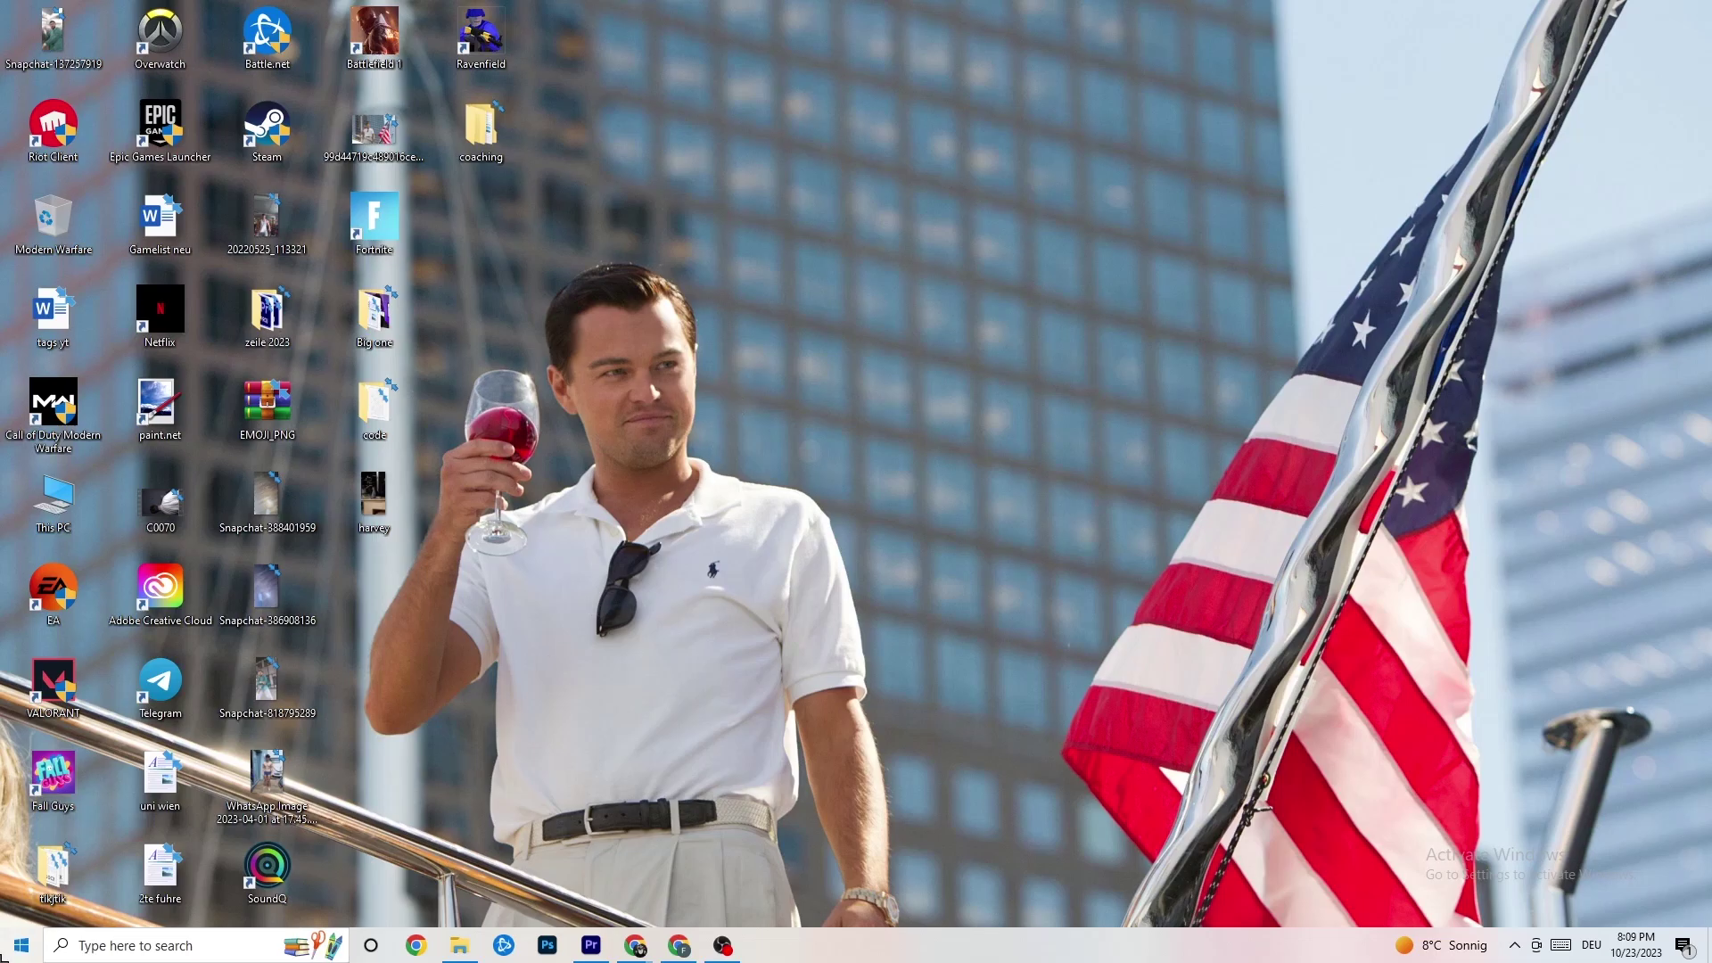
Step: Open the Windows display settings and examine the scaling and display resolution options
{"action": "left_click", "coordinate": [22, 945]}
{"action": "left_click", "coordinate": [22, 864]}
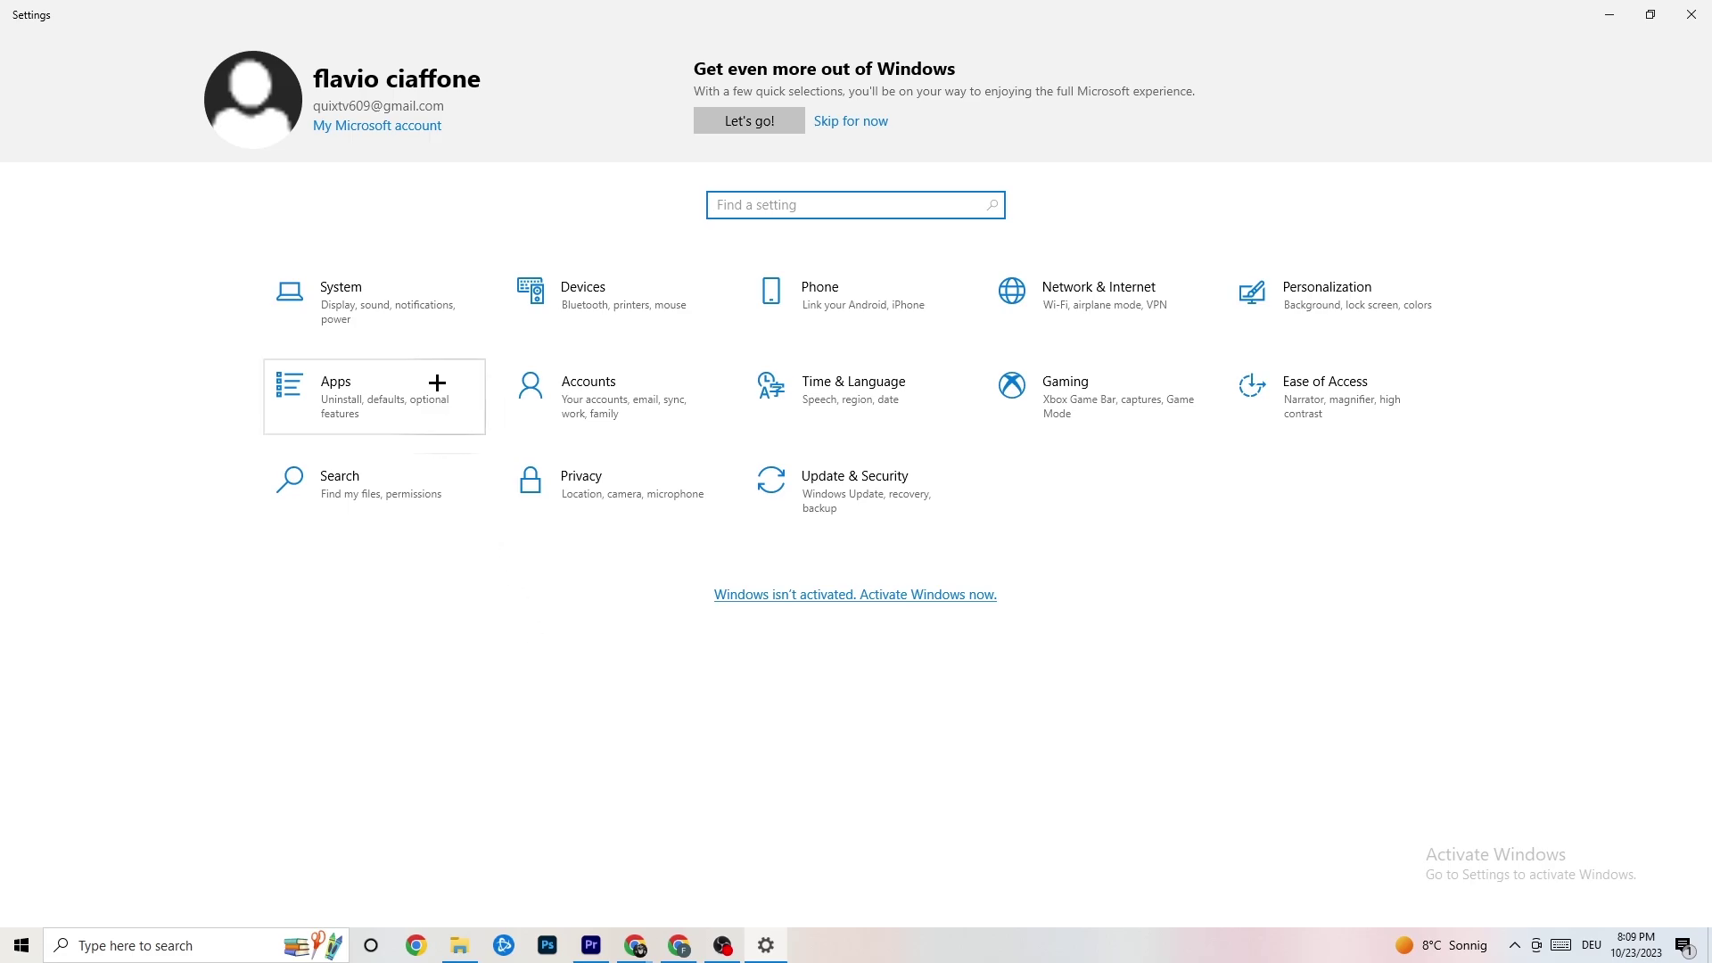
{"action": "left_click", "coordinate": [410, 319]}
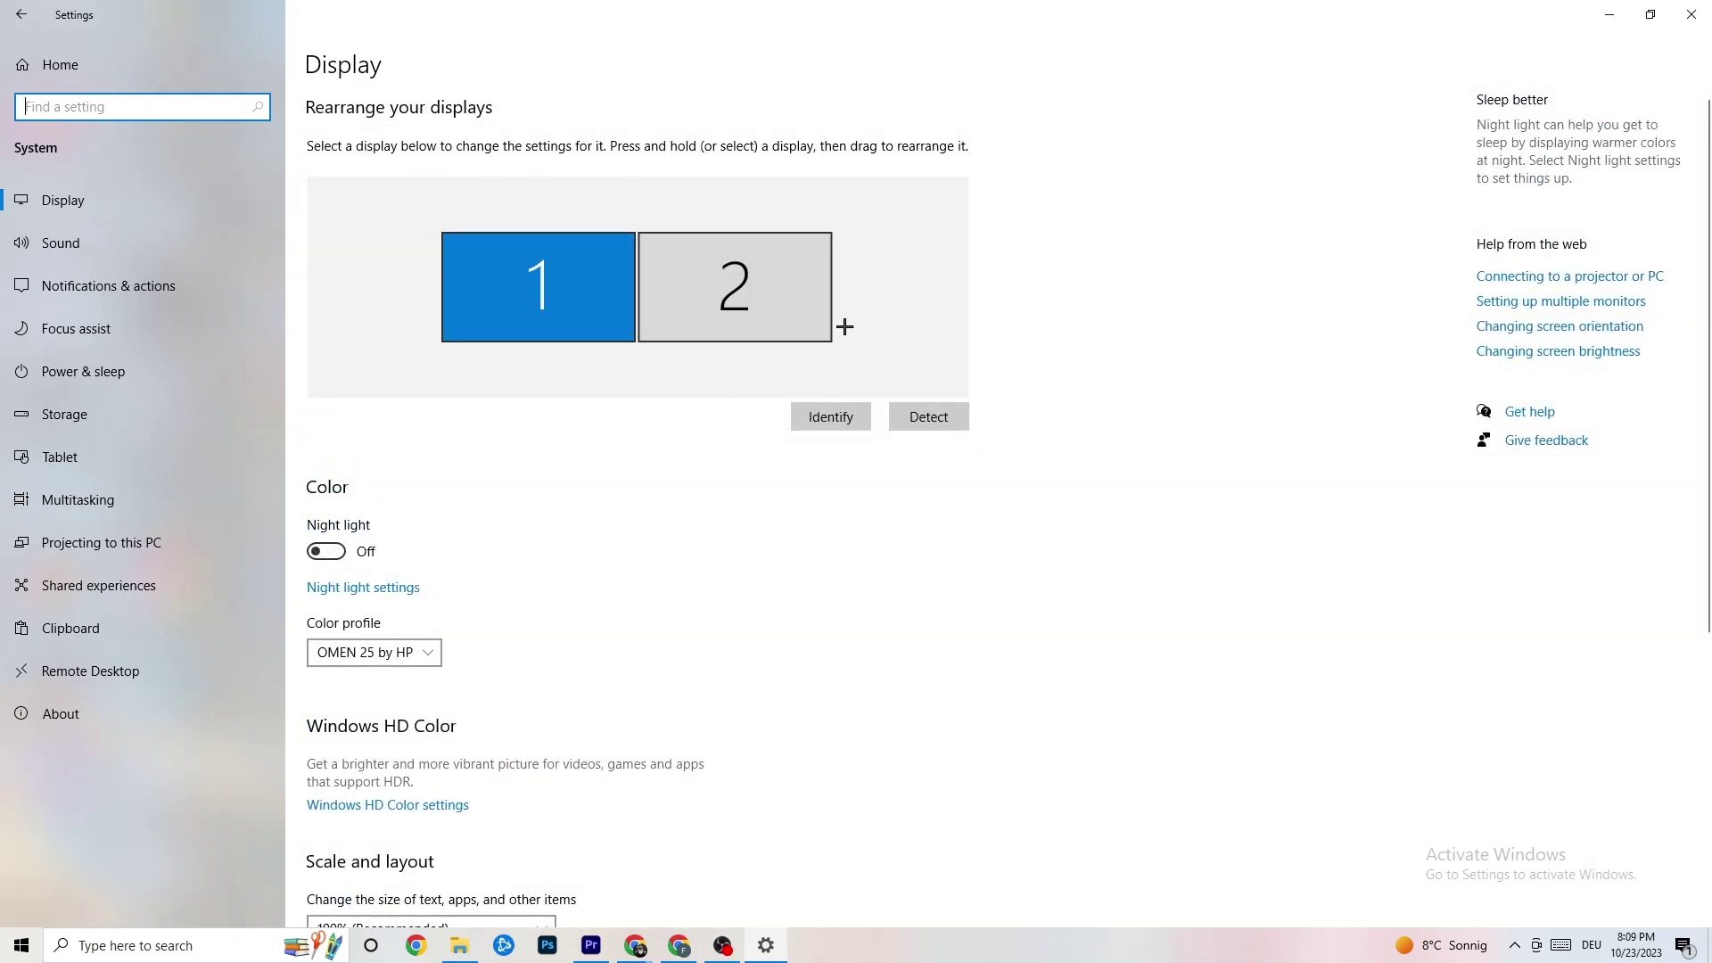
{"action": "scroll", "coordinate": [688, 387], "scroll_direction": "down", "scroll_amount": 5}
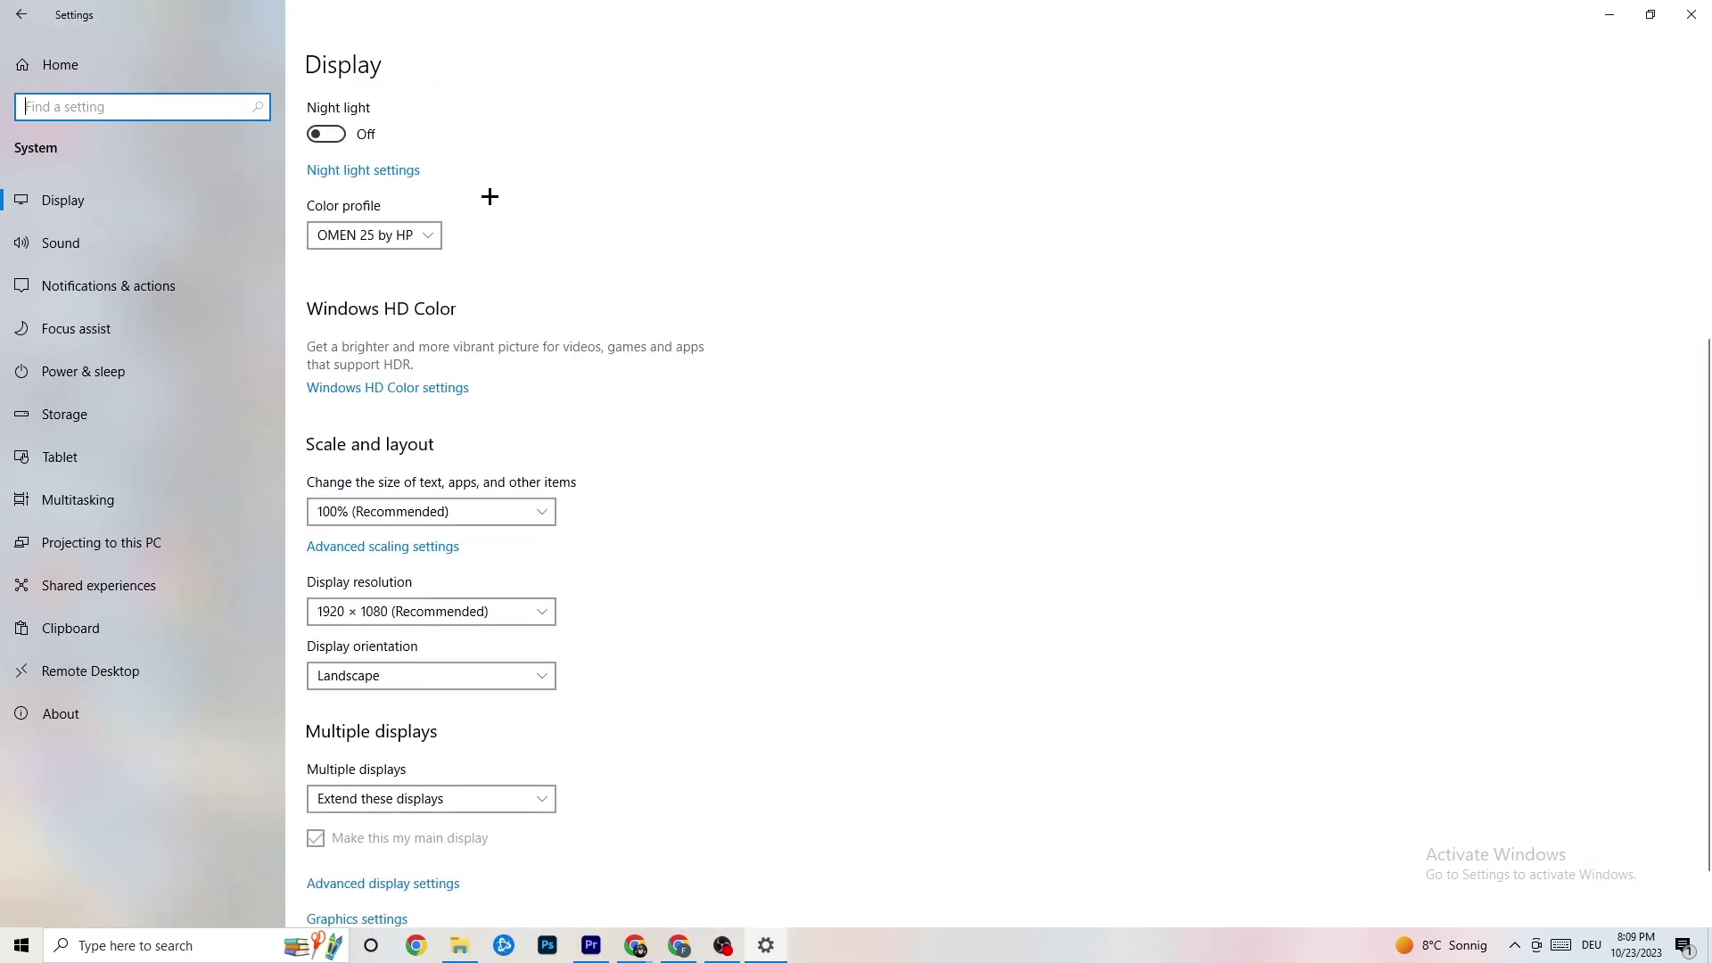
{"action": "left_click", "coordinate": [539, 514]}
{"action": "left_click", "coordinate": [468, 514]}
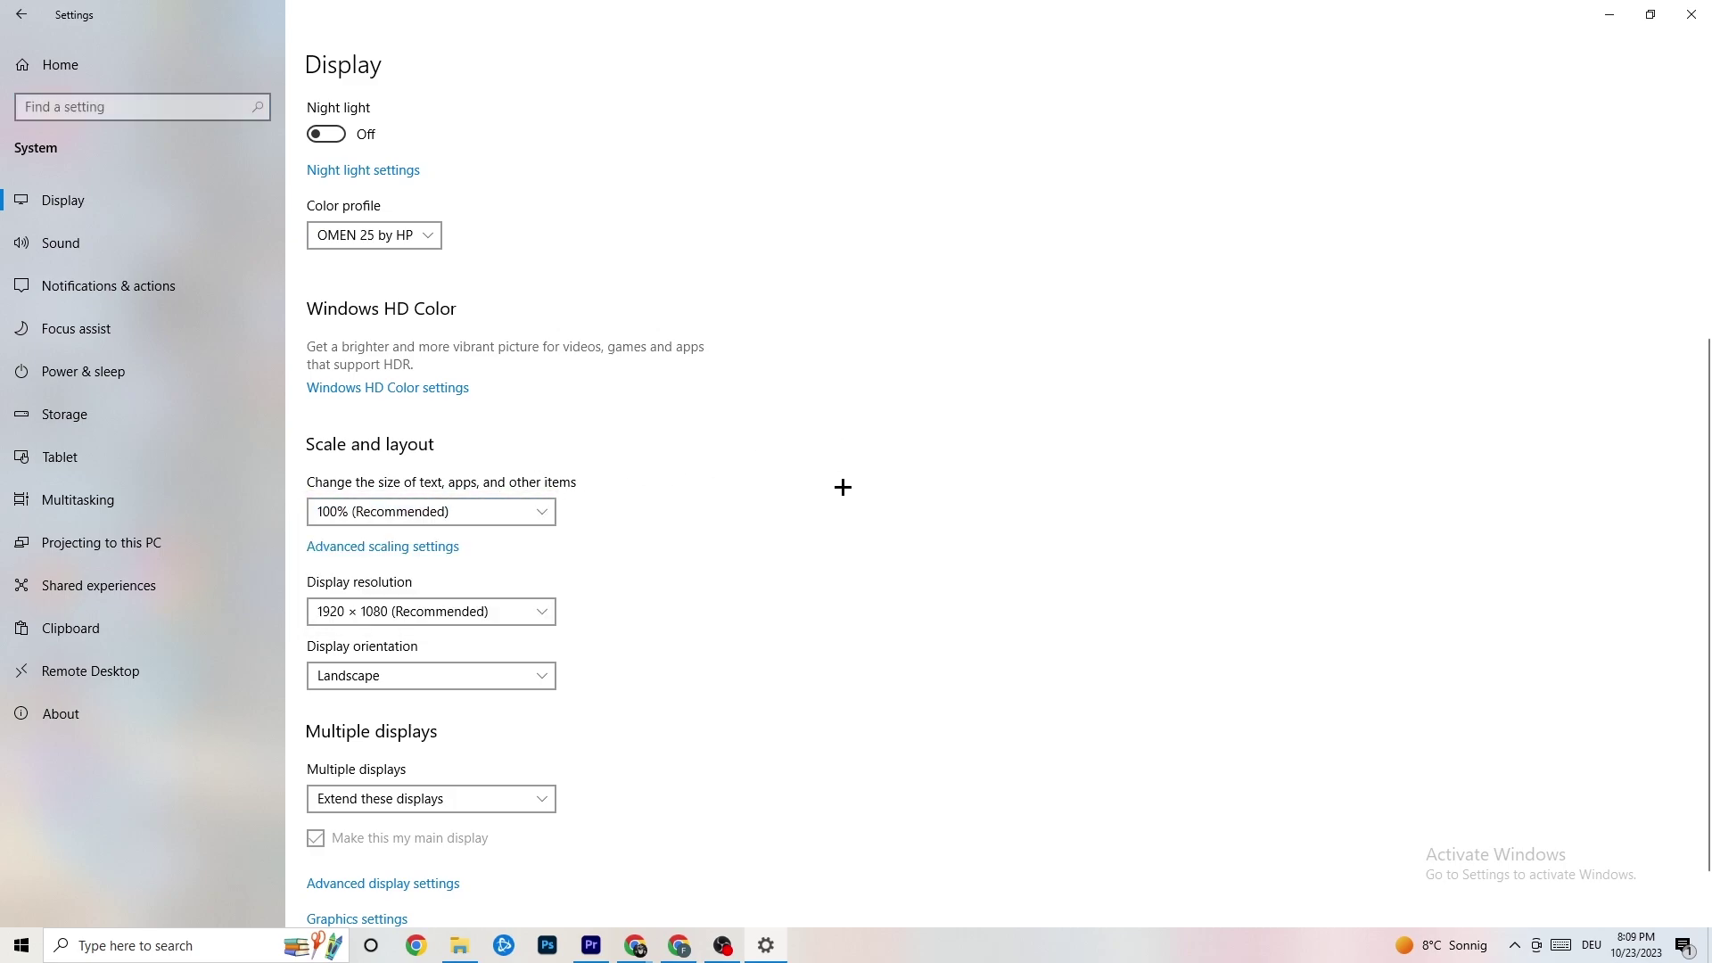
{"action": "left_click", "coordinate": [519, 612]}
{"action": "left_click", "coordinate": [760, 537]}
{"action": "scroll", "coordinate": [735, 486], "scroll_direction": "down", "scroll_amount": 2}
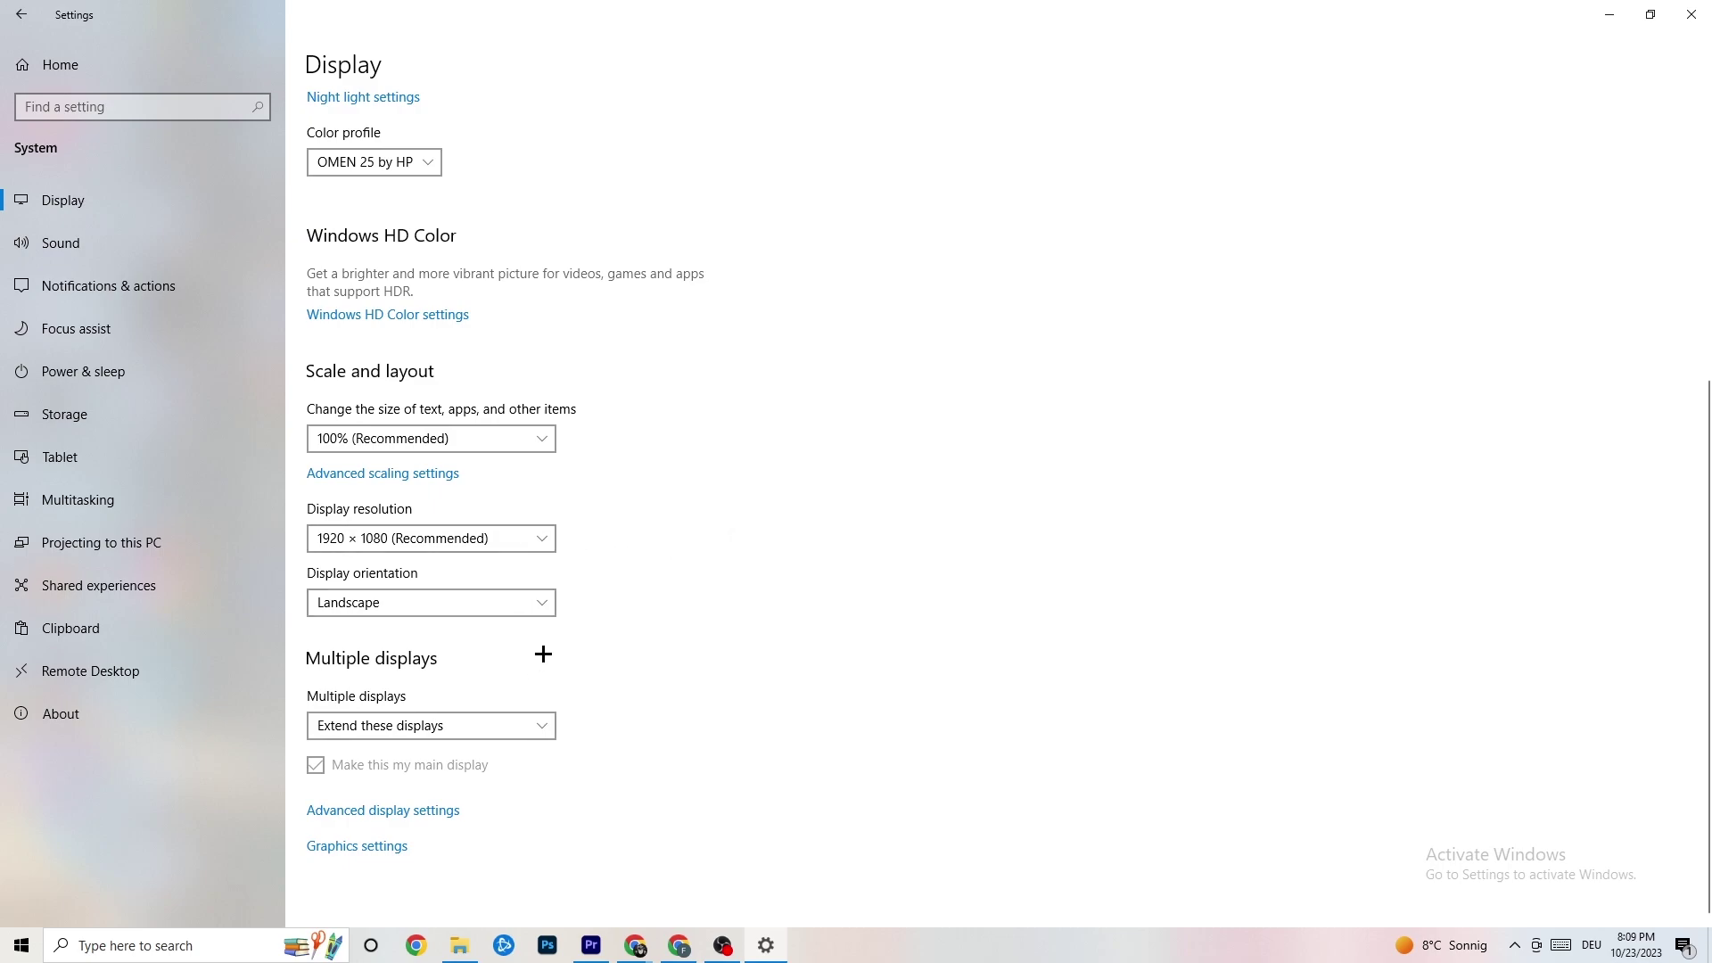
Step: Examine the available power plans in the additional power settings and close Power Options
{"action": "left_click", "coordinate": [178, 371]}
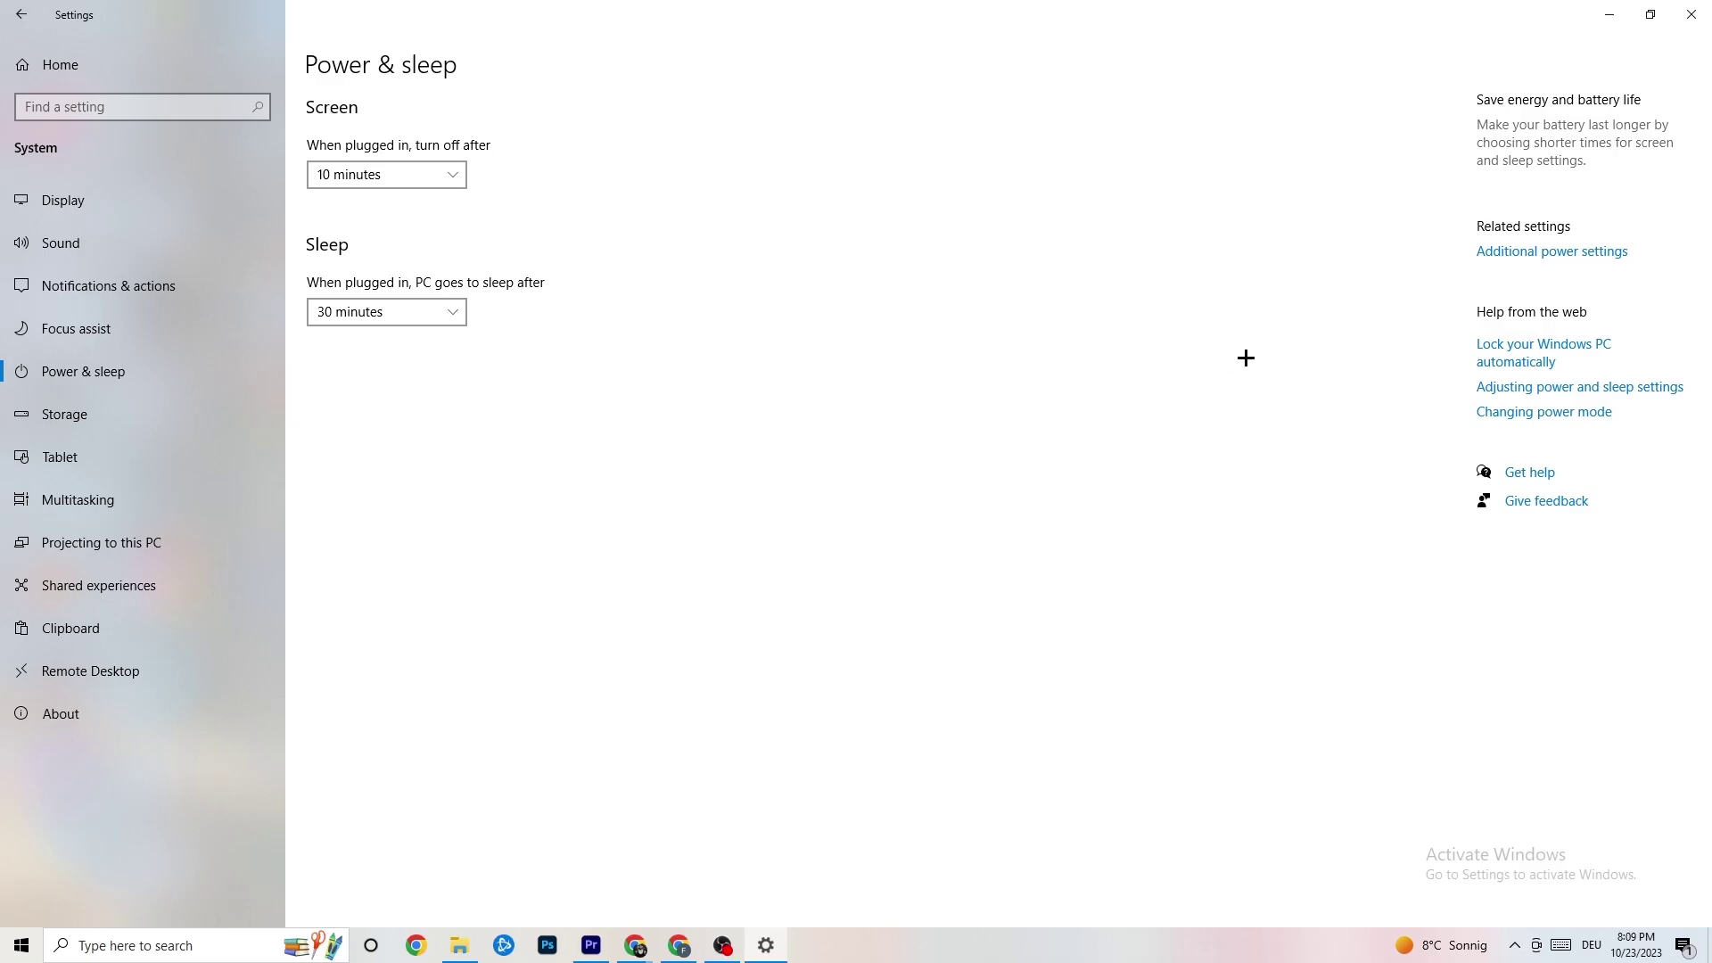
{"action": "left_click", "coordinate": [1540, 257]}
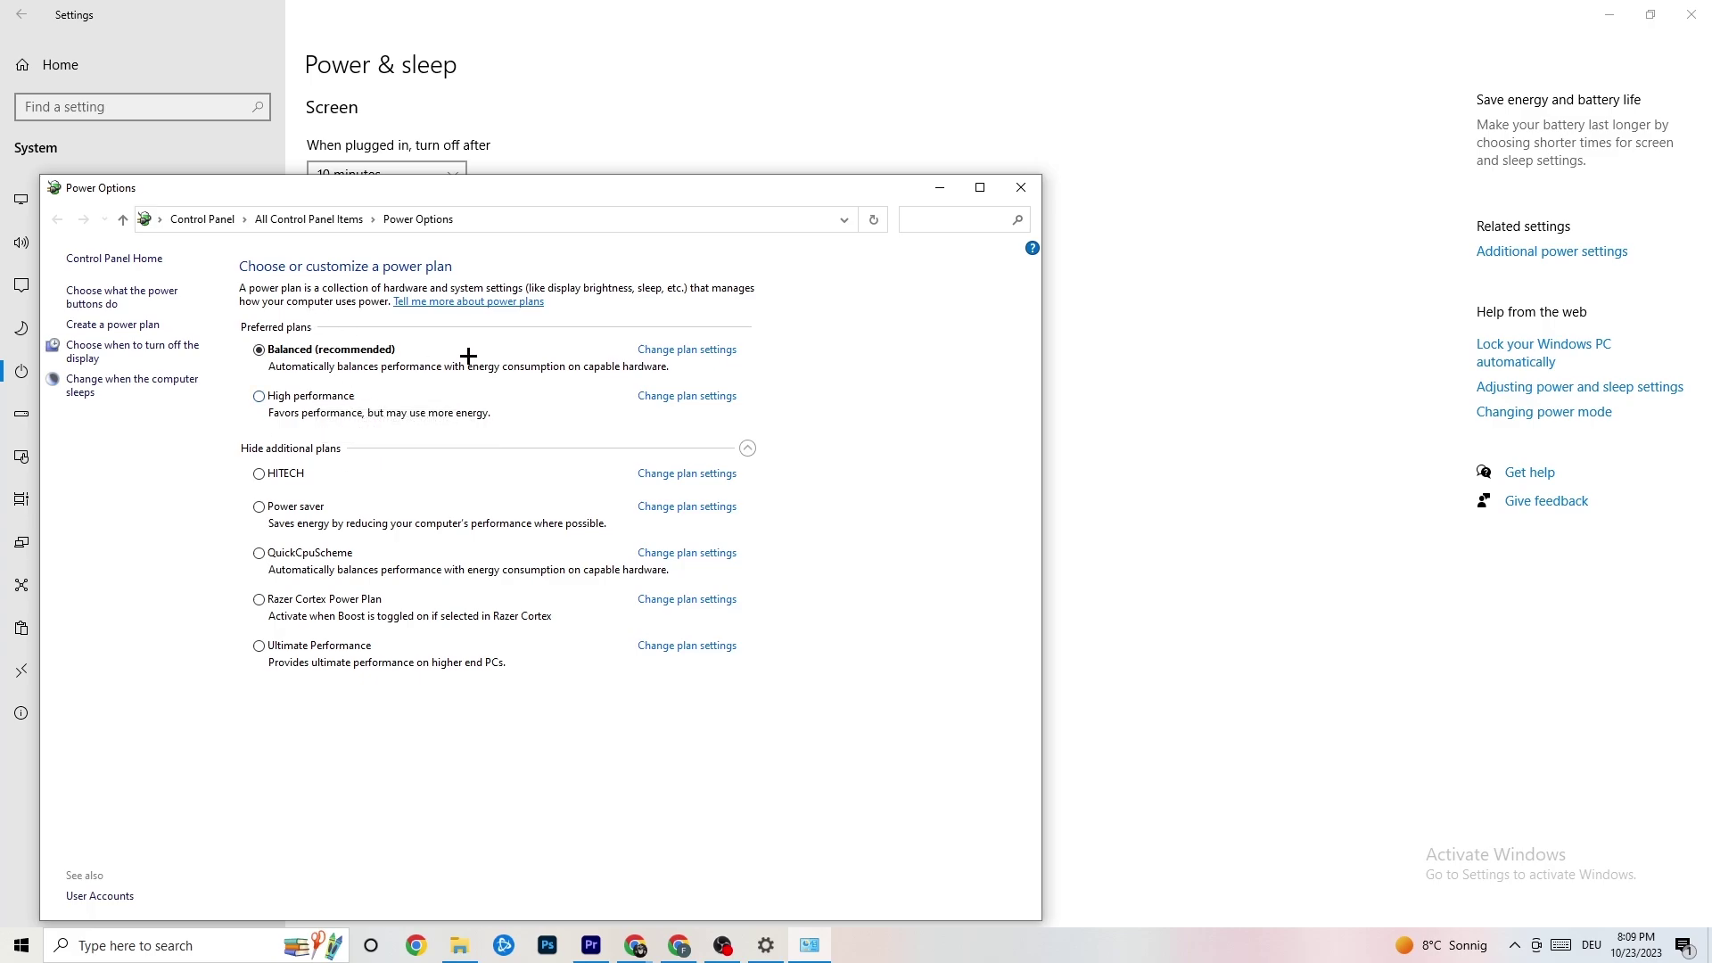
{"action": "left_click", "coordinate": [1021, 189]}
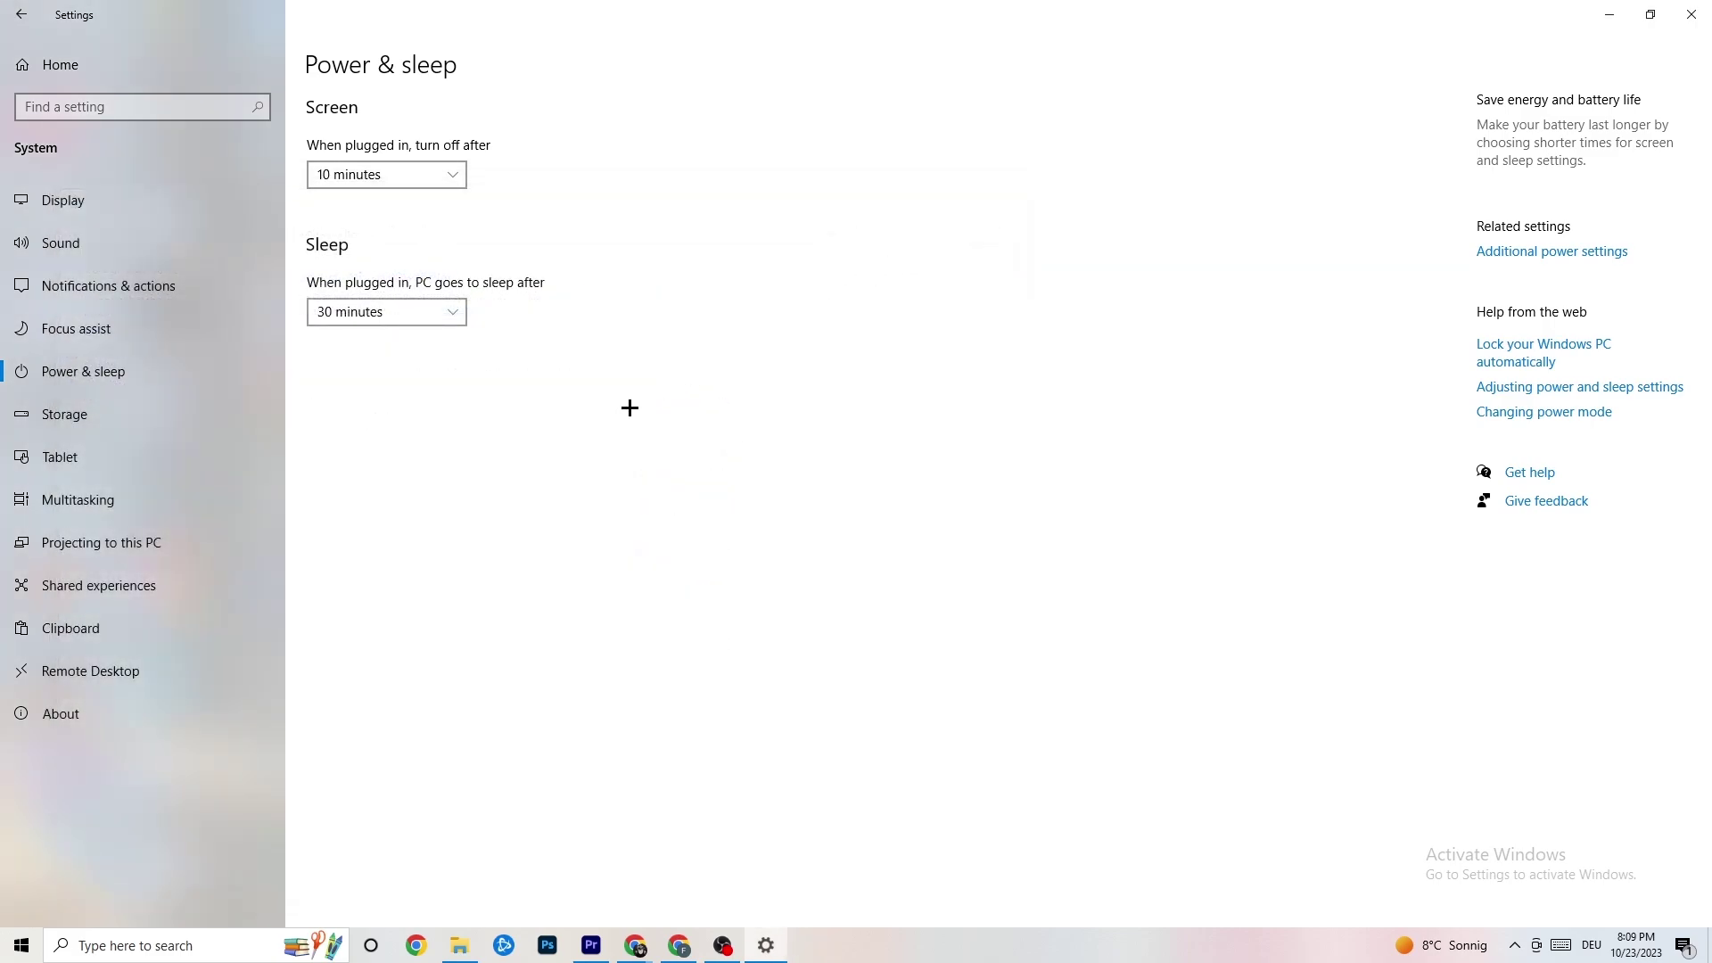
Step: Check the Storage Sense configuration and its run frequency options, and return to the Settings home page
{"action": "left_click", "coordinate": [111, 428]}
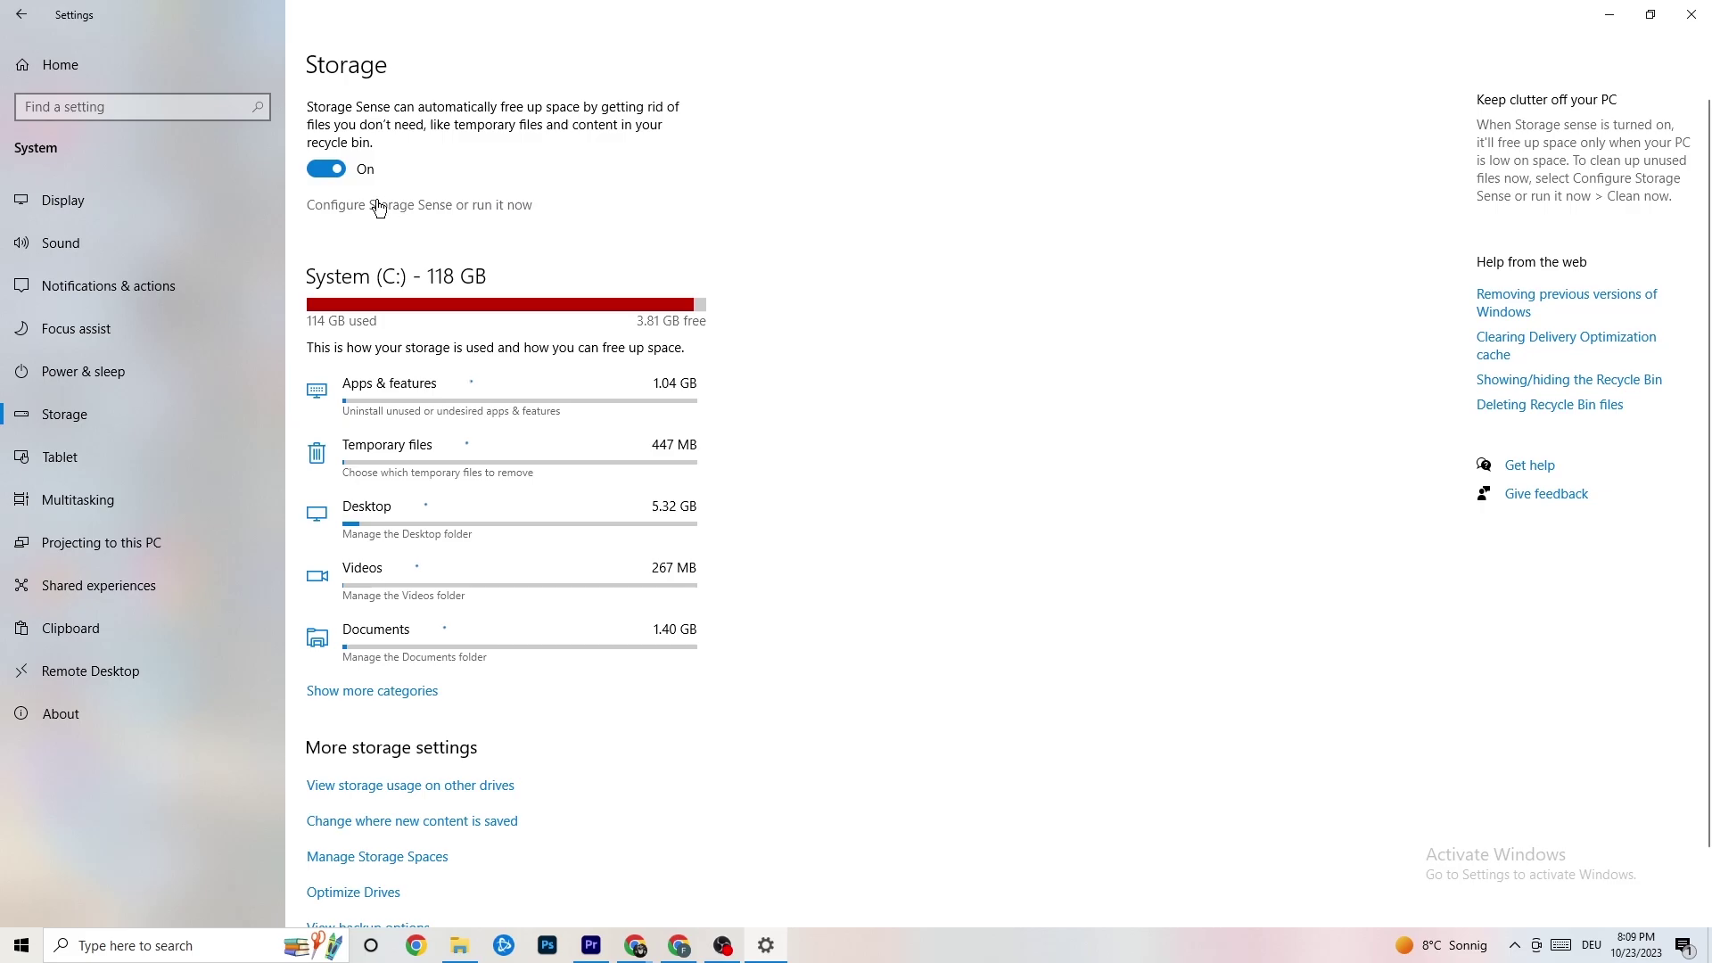
{"action": "left_click", "coordinate": [482, 208]}
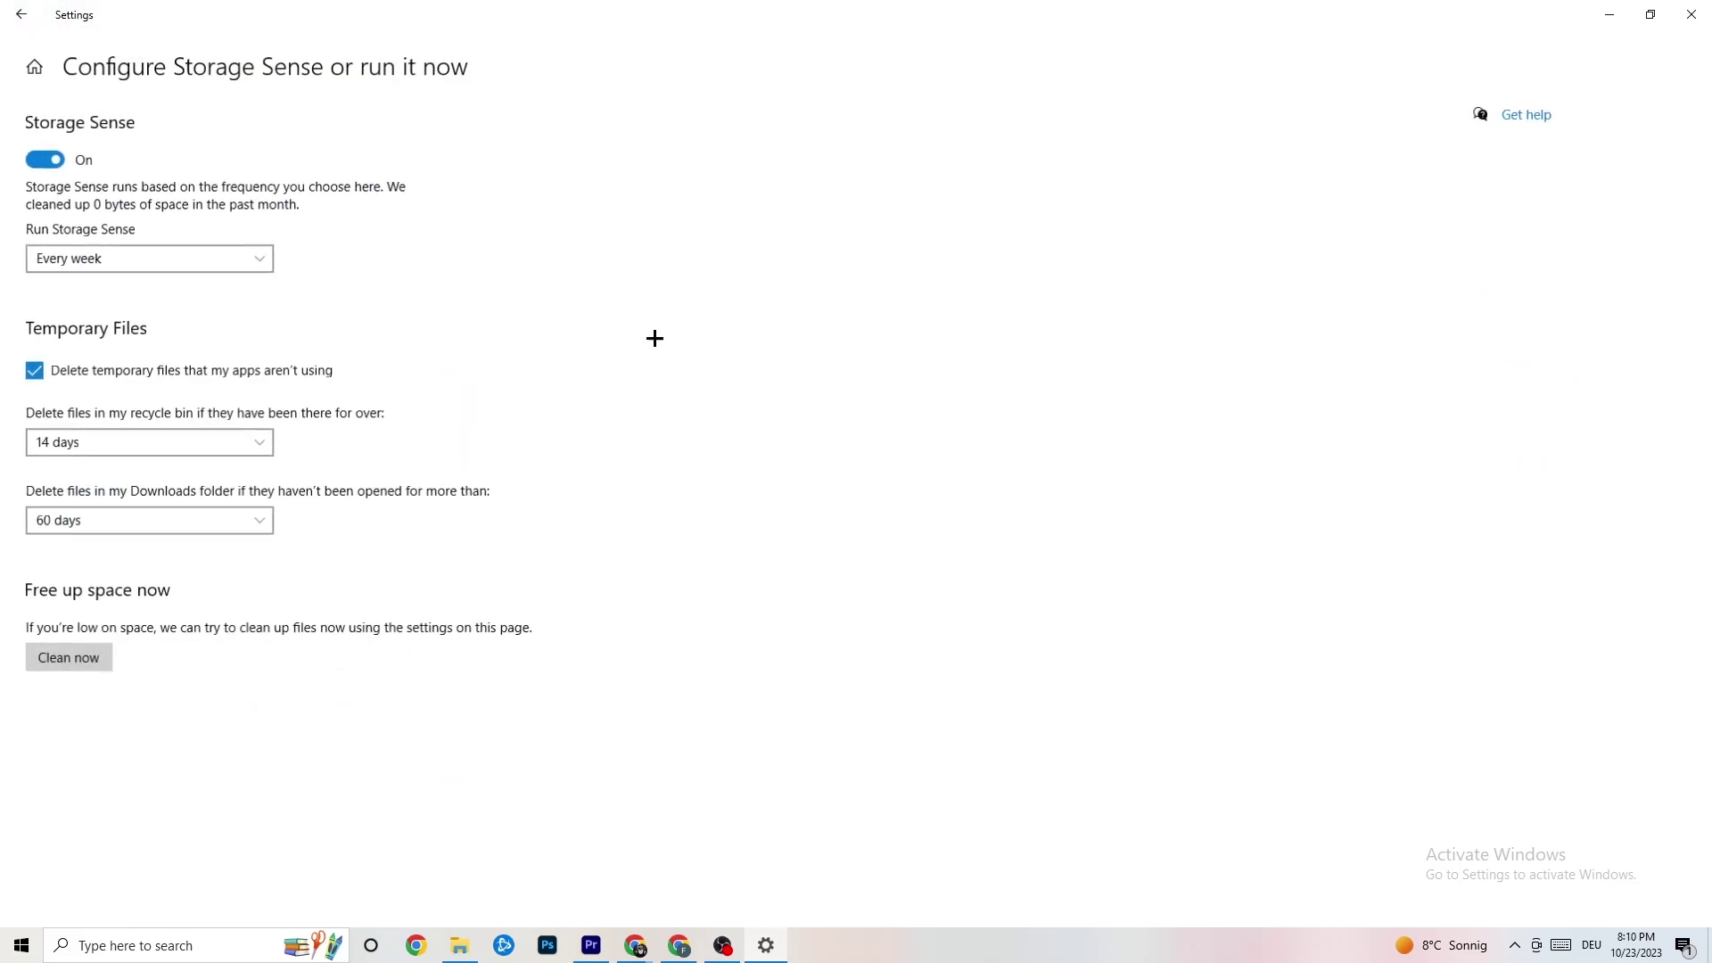
{"action": "left_click", "coordinate": [230, 261]}
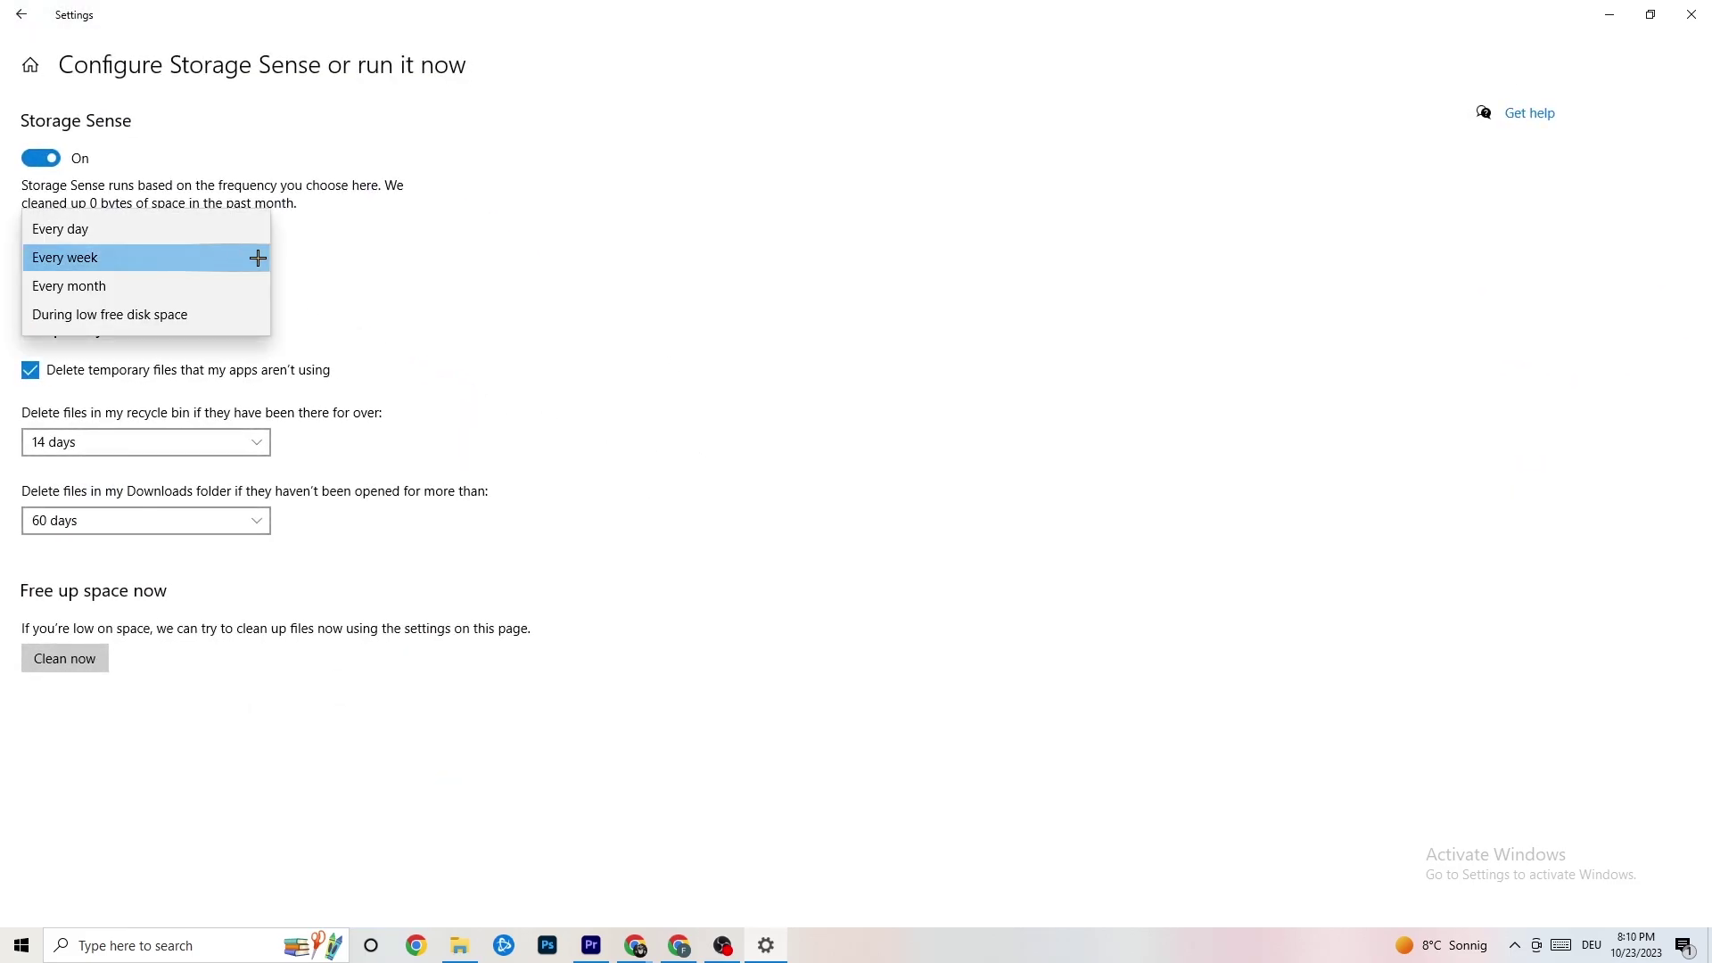
{"action": "left_click", "coordinate": [532, 255]}
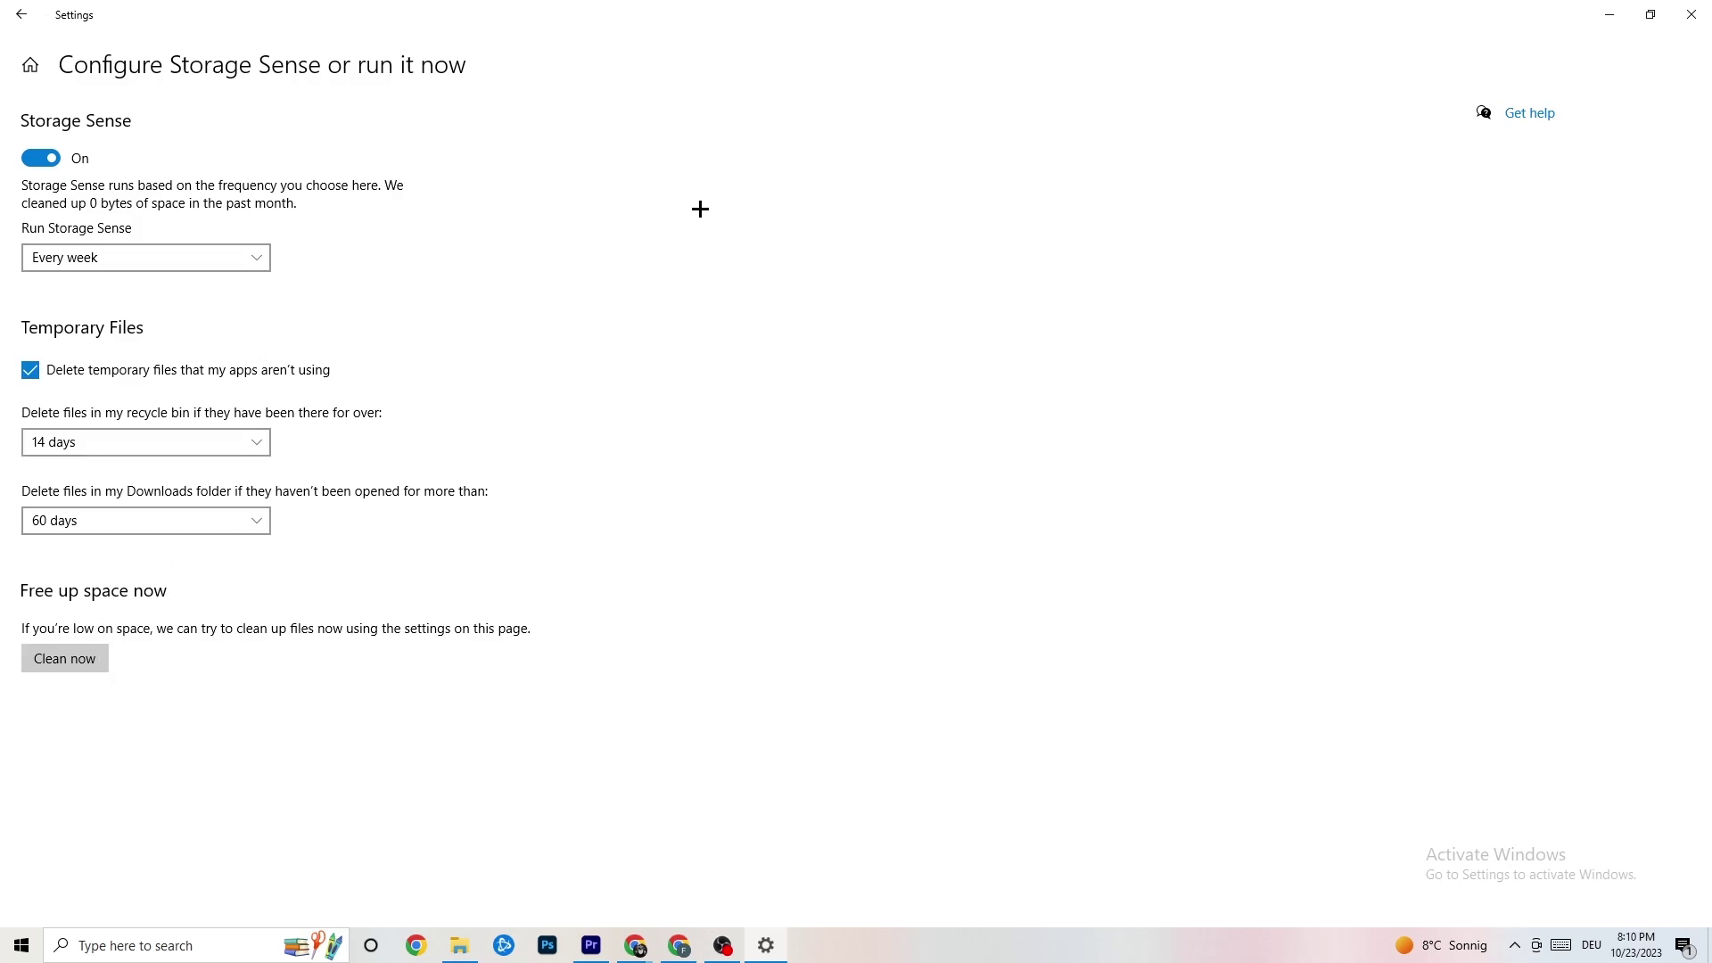
{"action": "left_click", "coordinate": [28, 18]}
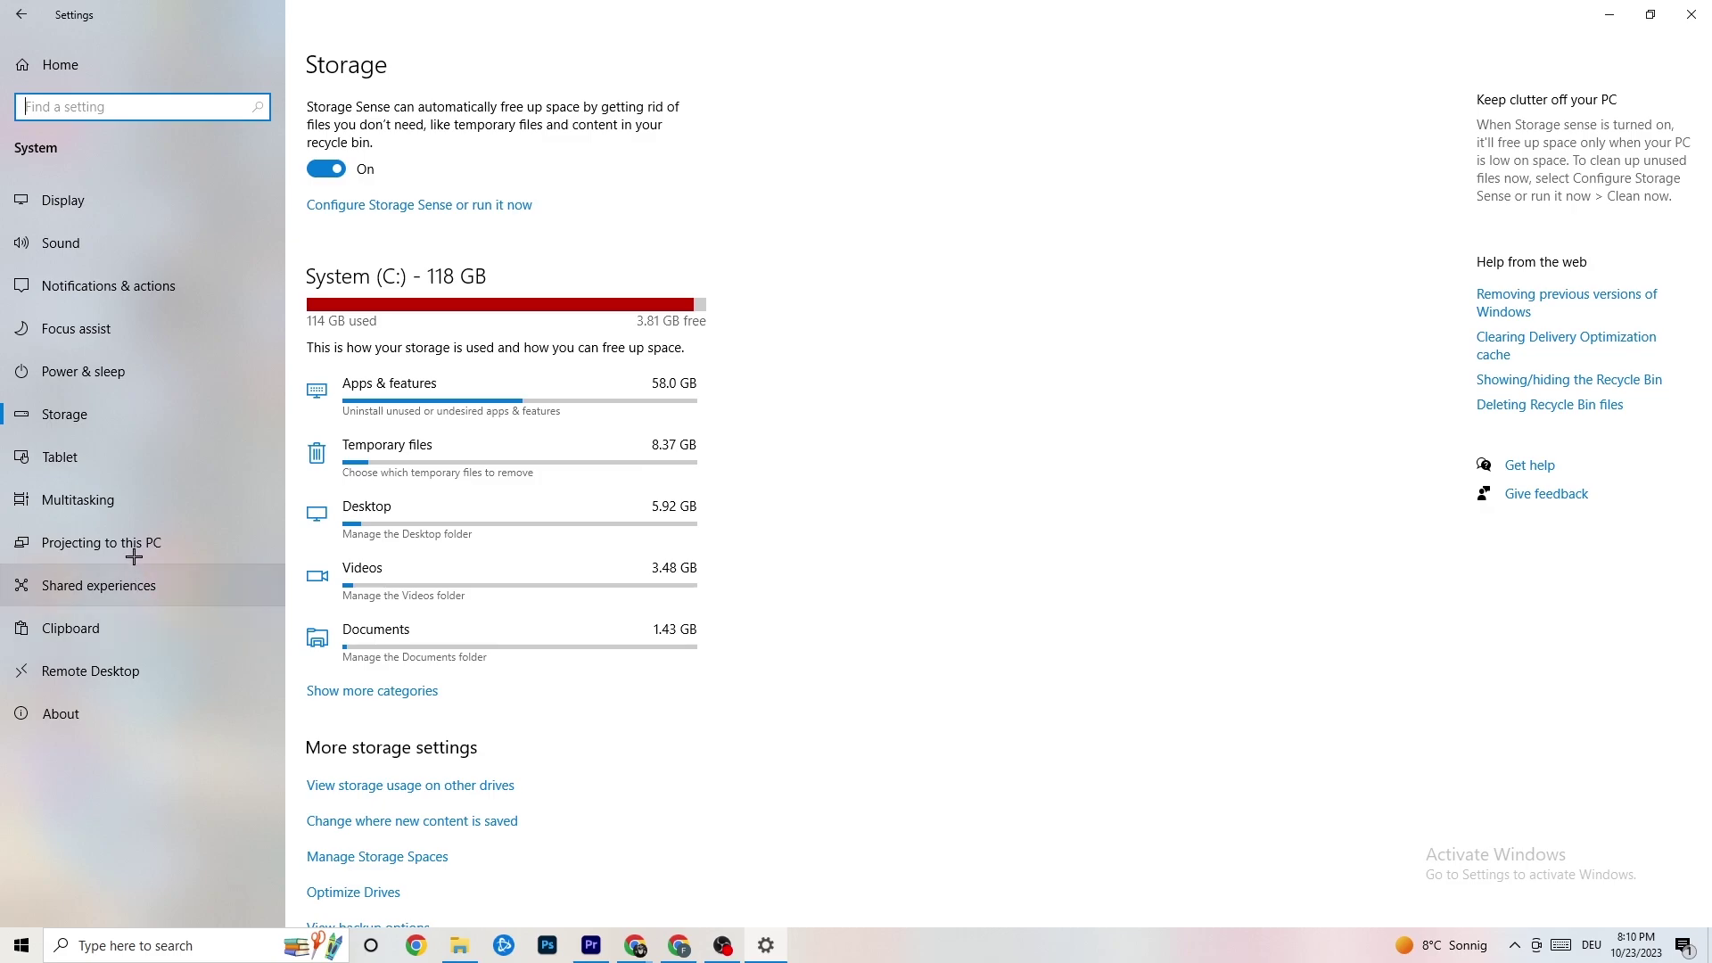
{"action": "left_click", "coordinate": [5, 7]}
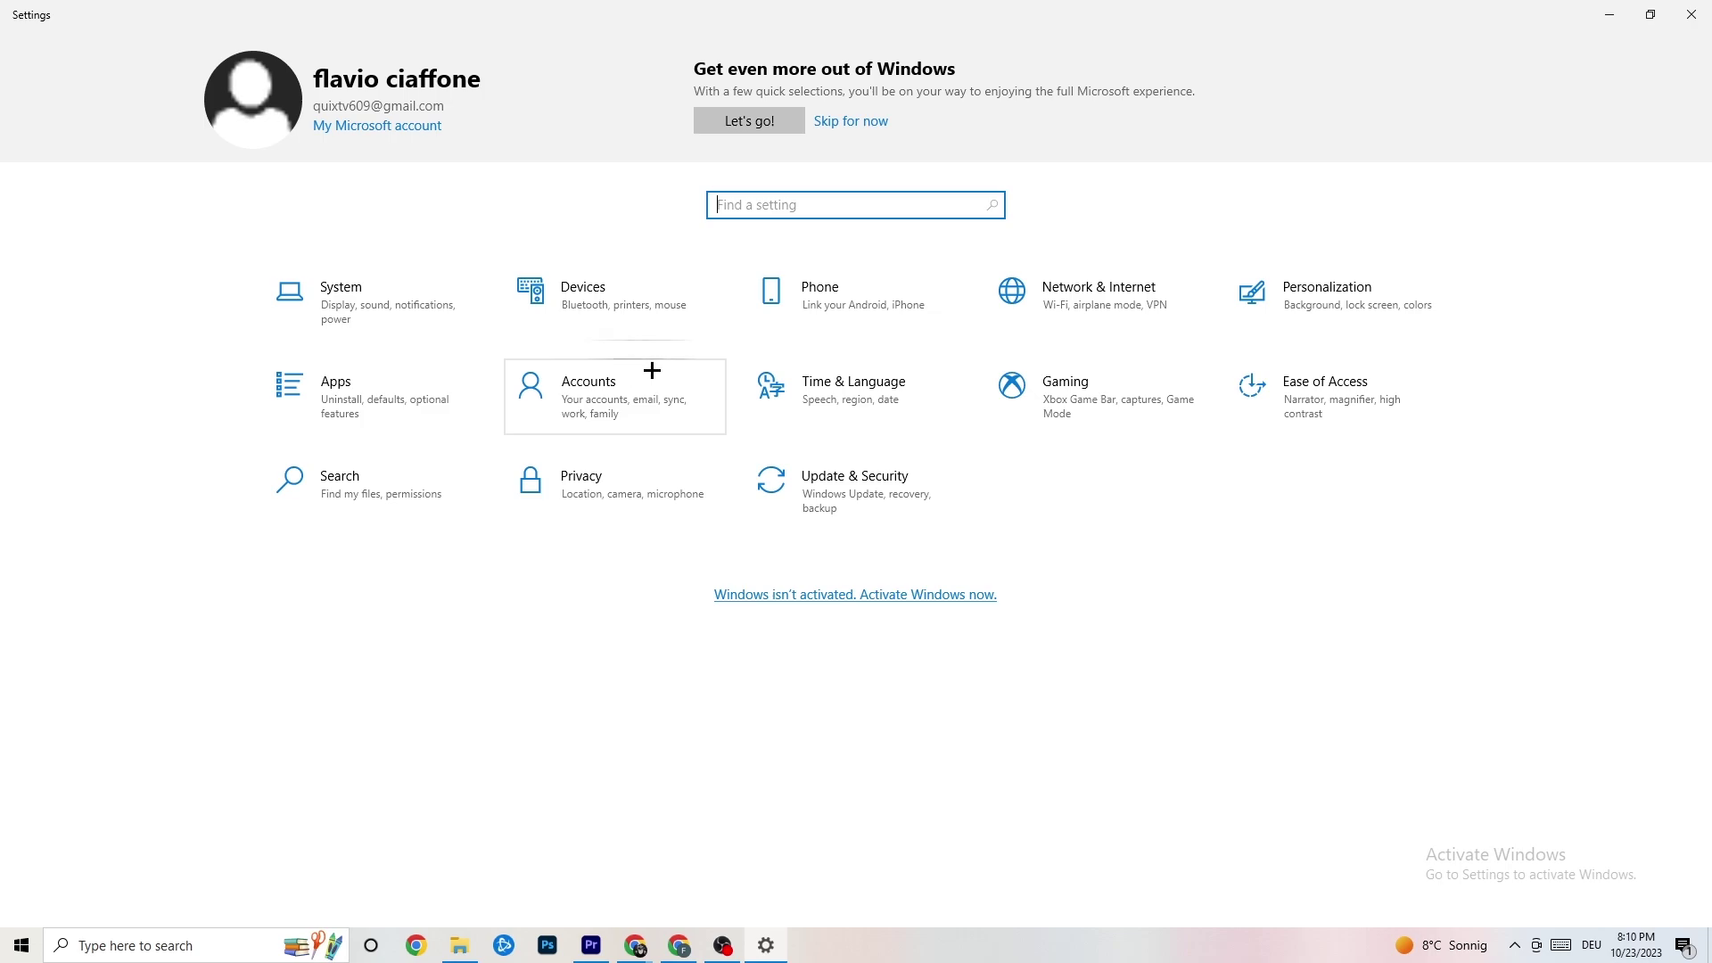
Step: Look through the installed apps list and the default apps settings
{"action": "left_click", "coordinate": [380, 393]}
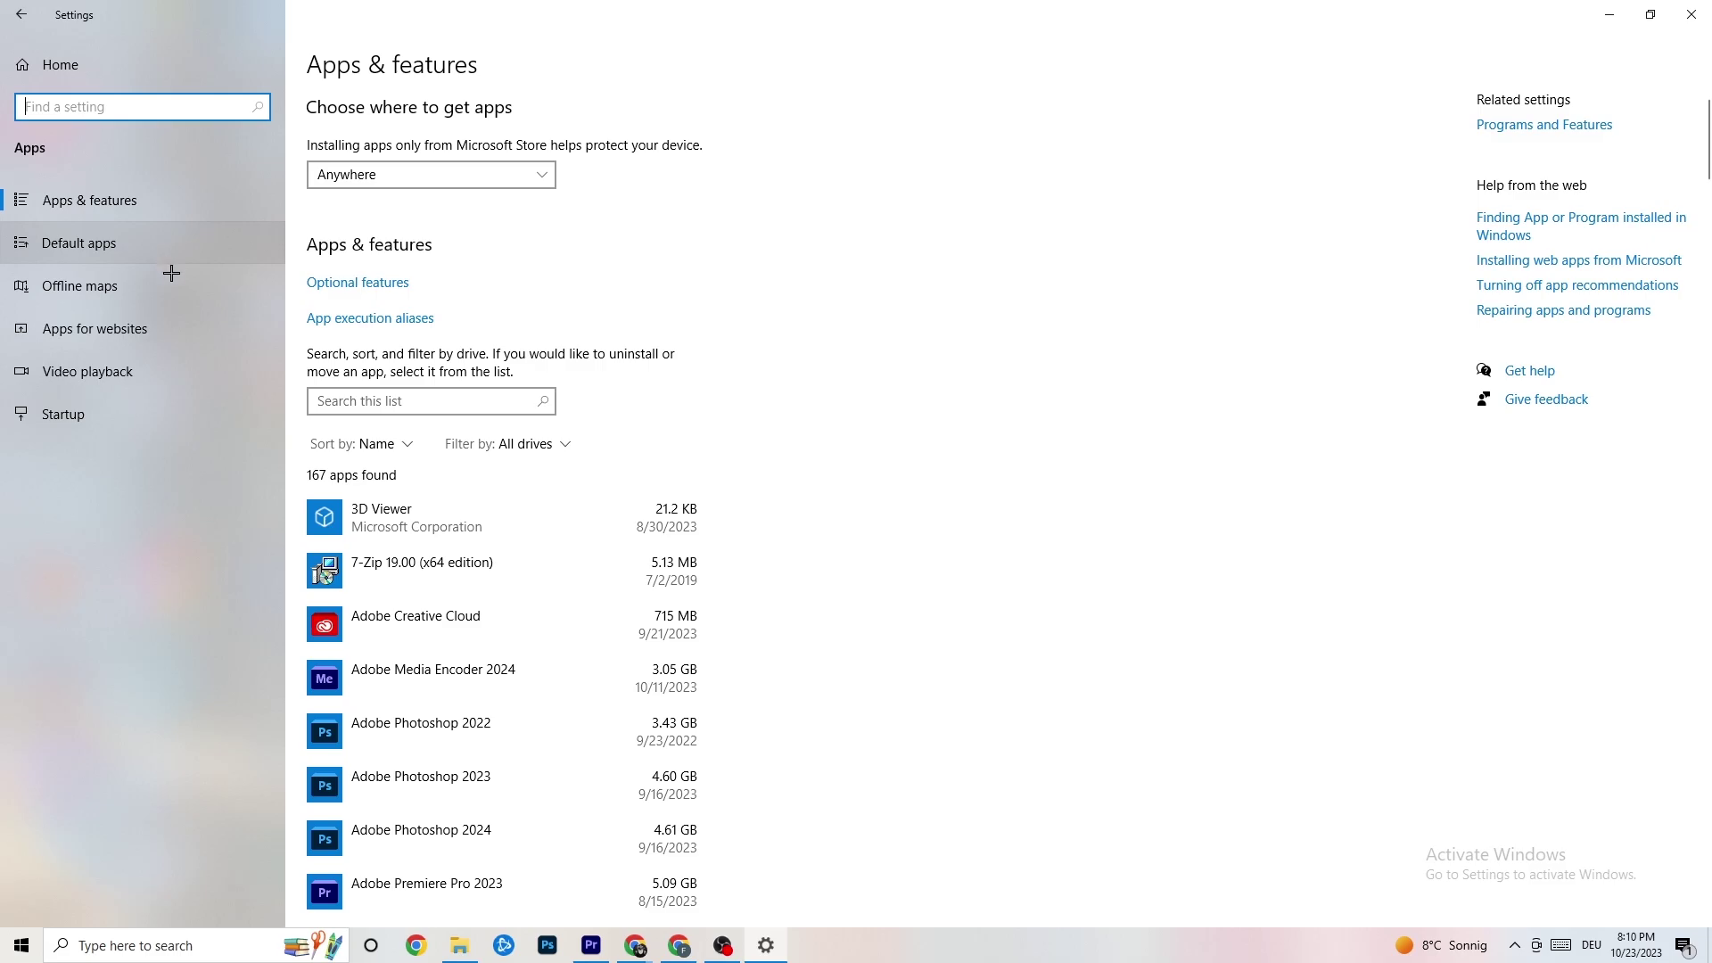
{"action": "left_click", "coordinate": [136, 244]}
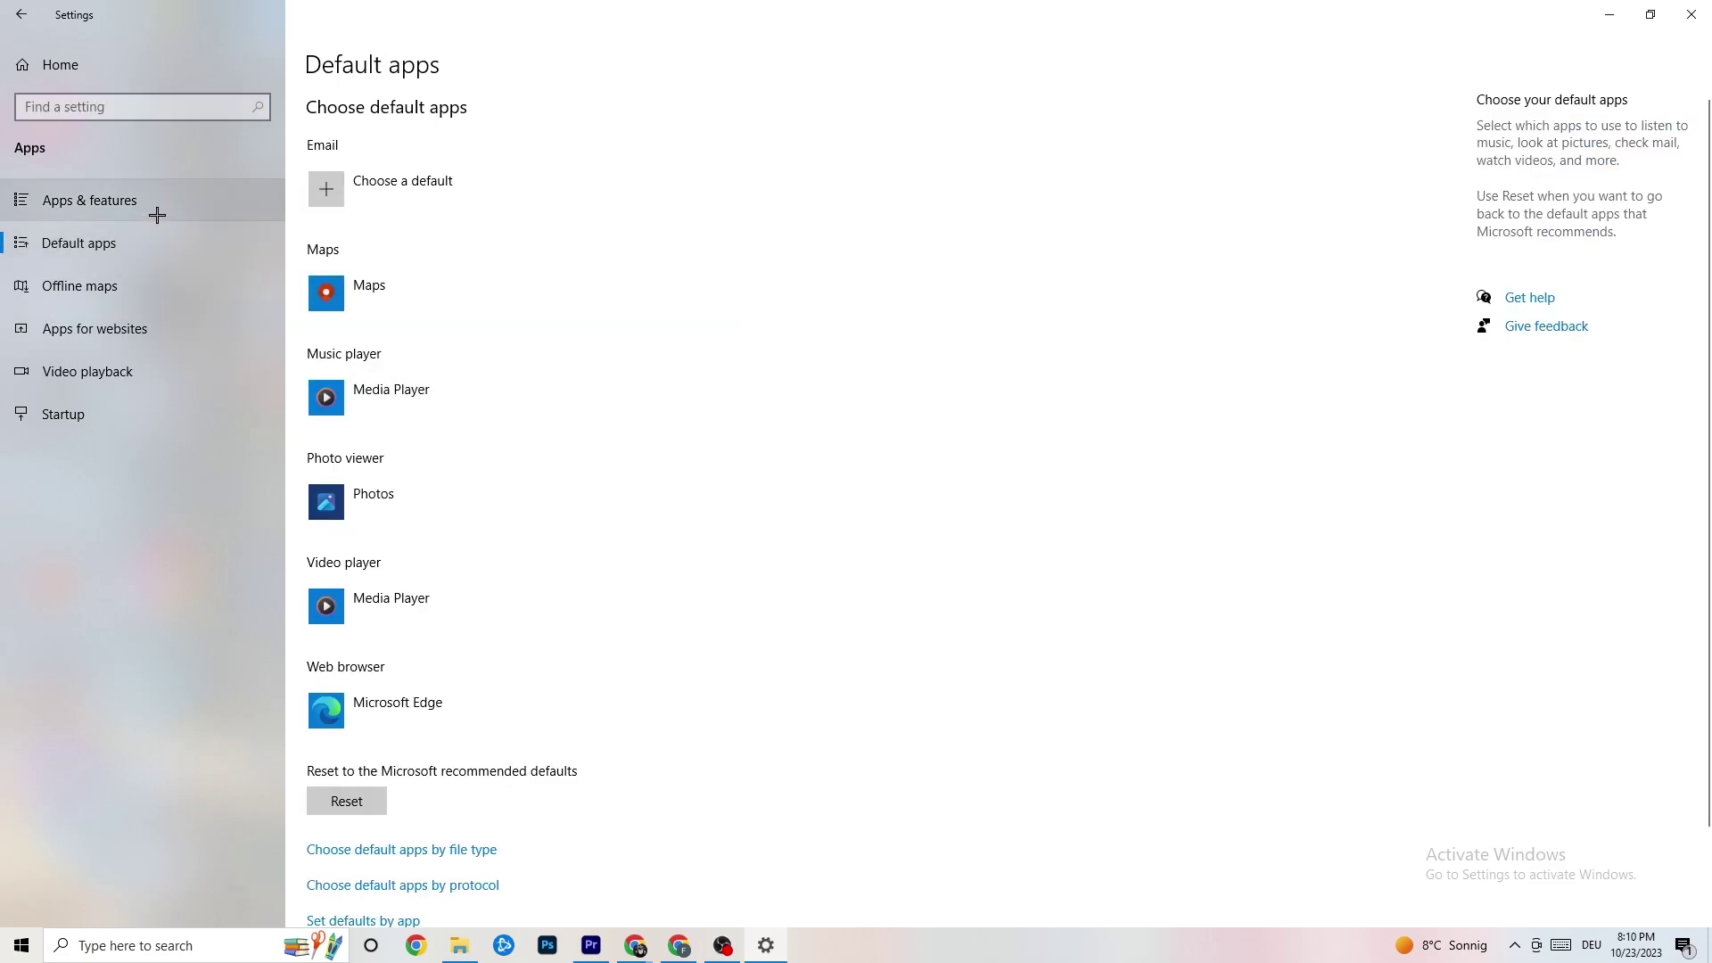
{"action": "left_click", "coordinate": [152, 207]}
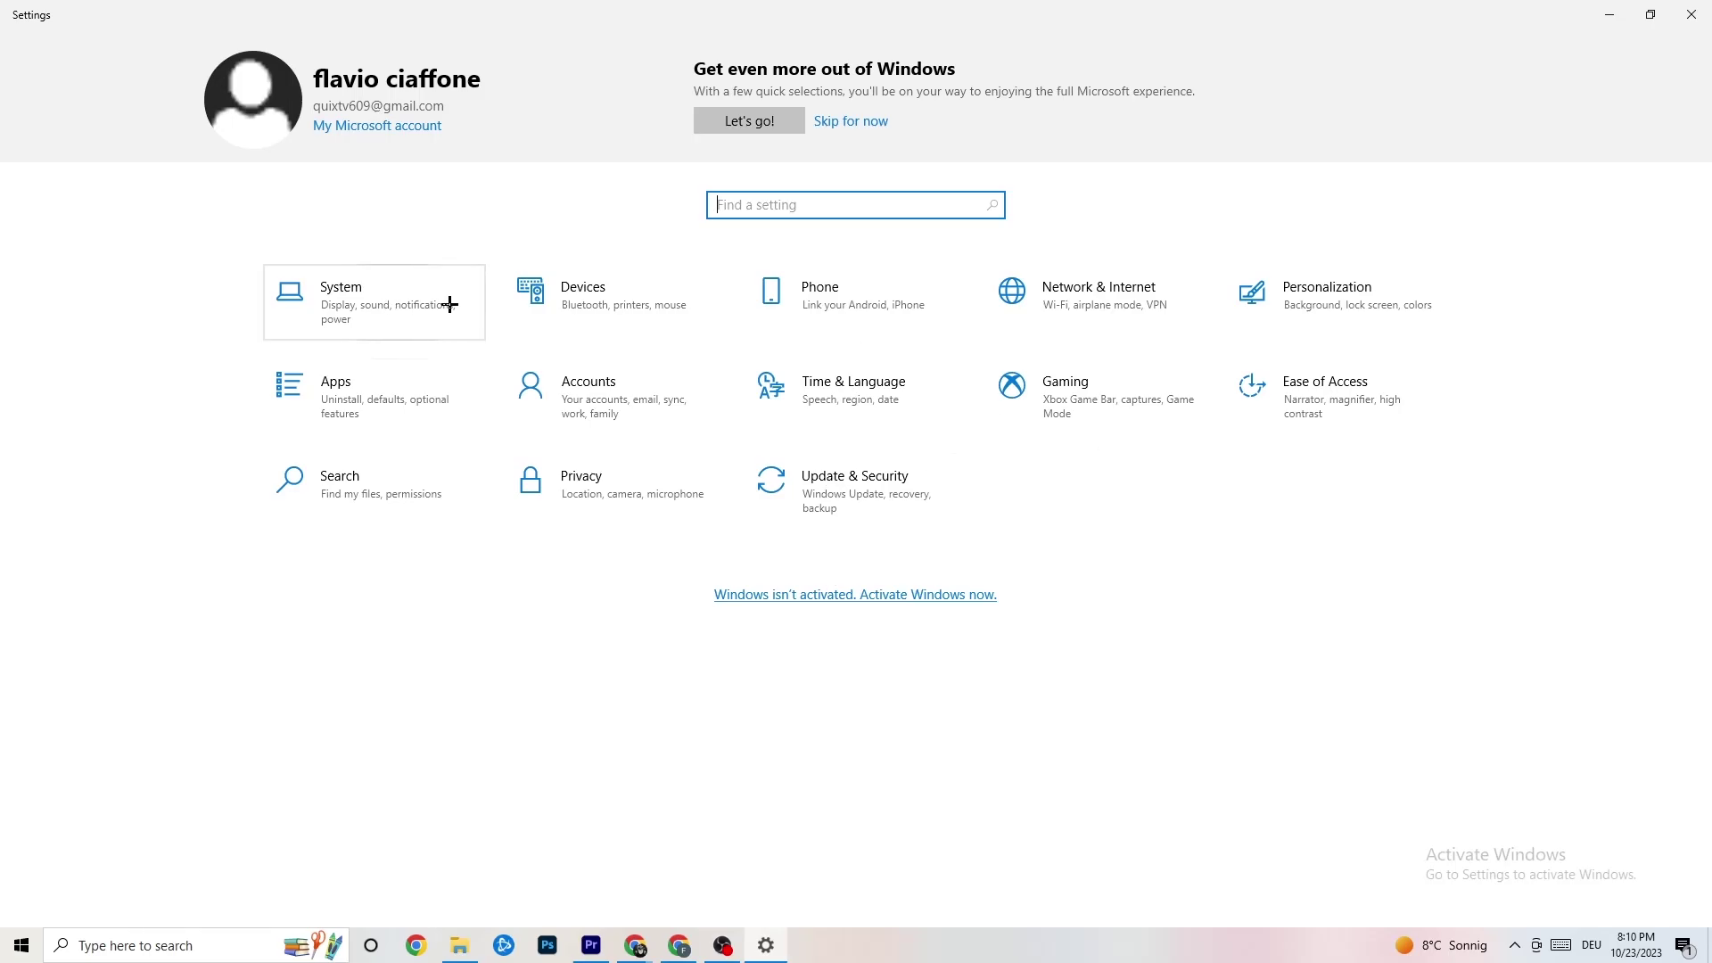
Step: Check the Xbox Game Bar, Captures and Game Mode settings, and open Update & Security
{"action": "left_click", "coordinate": [1098, 424]}
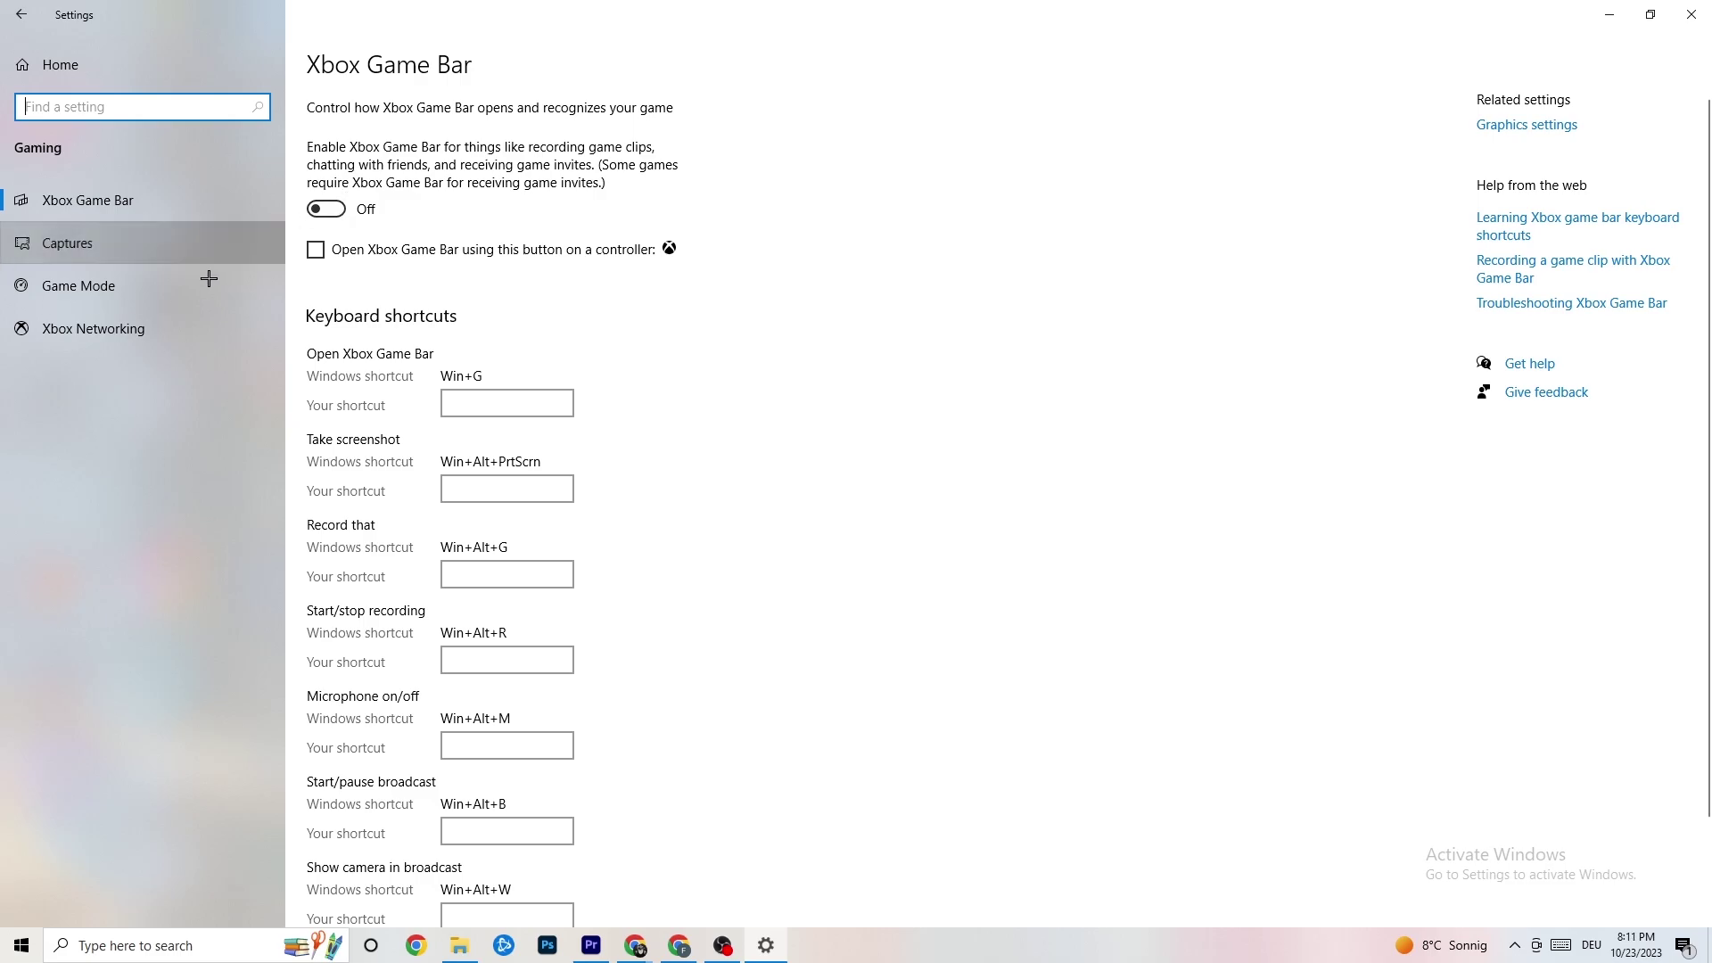
{"action": "left_click", "coordinate": [196, 250]}
{"action": "scroll", "coordinate": [598, 381], "scroll_direction": "down", "scroll_amount": 2}
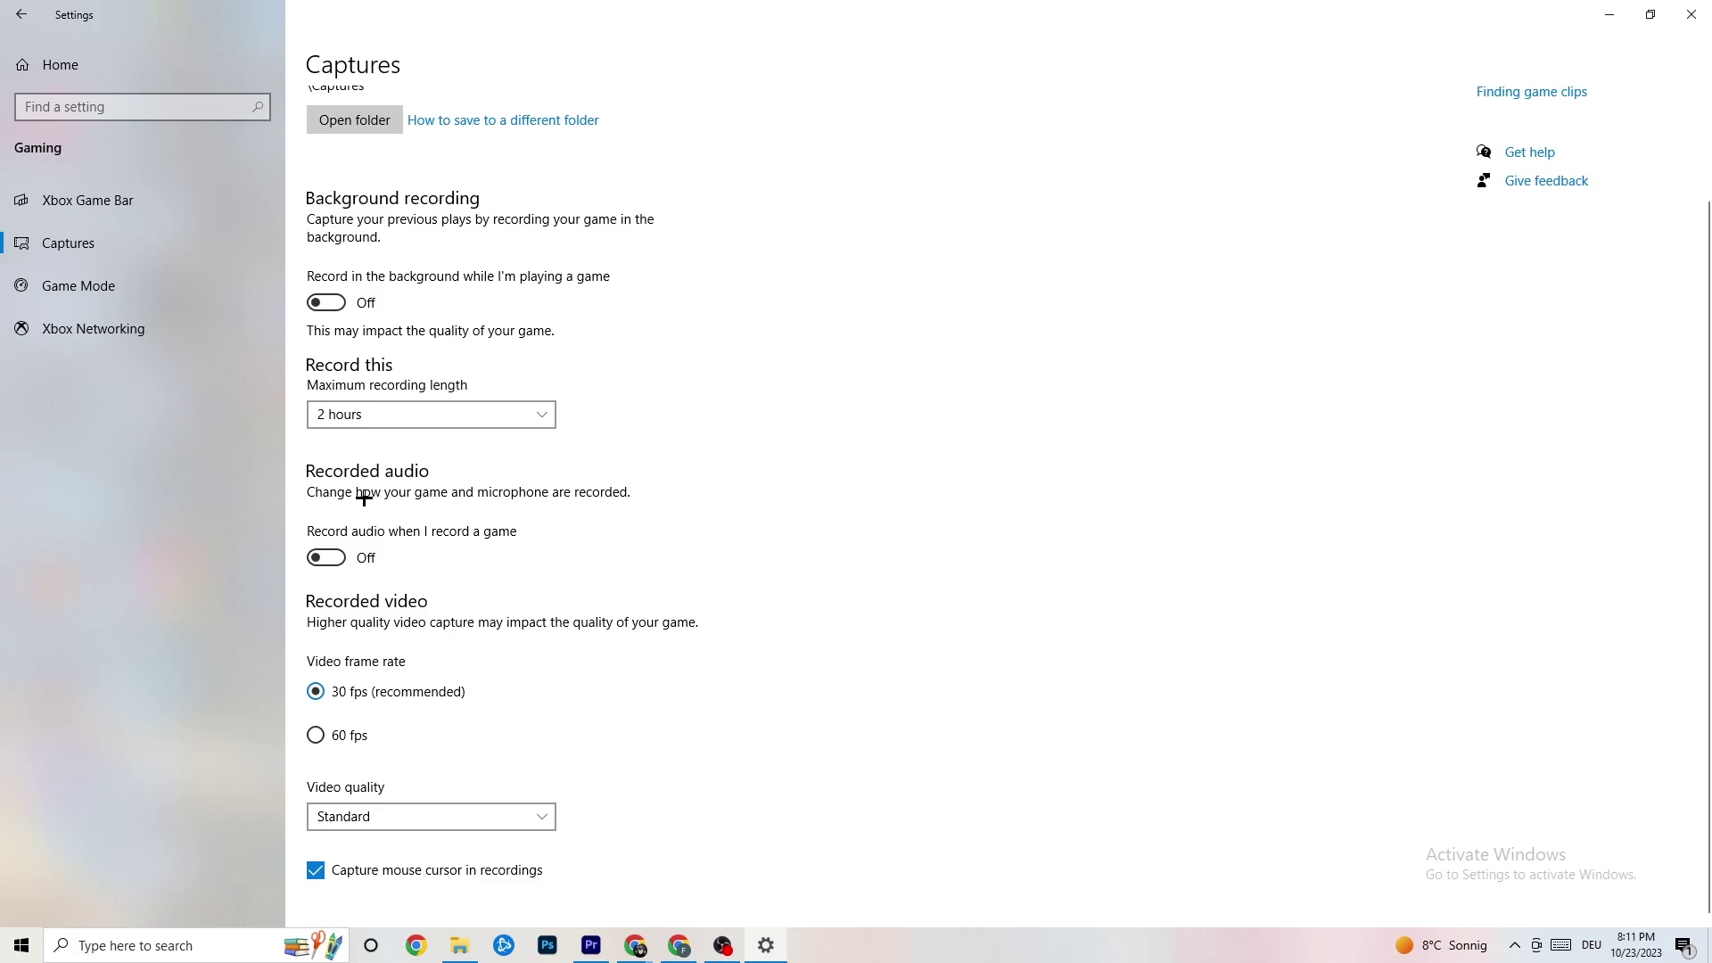
{"action": "left_click", "coordinate": [114, 284]}
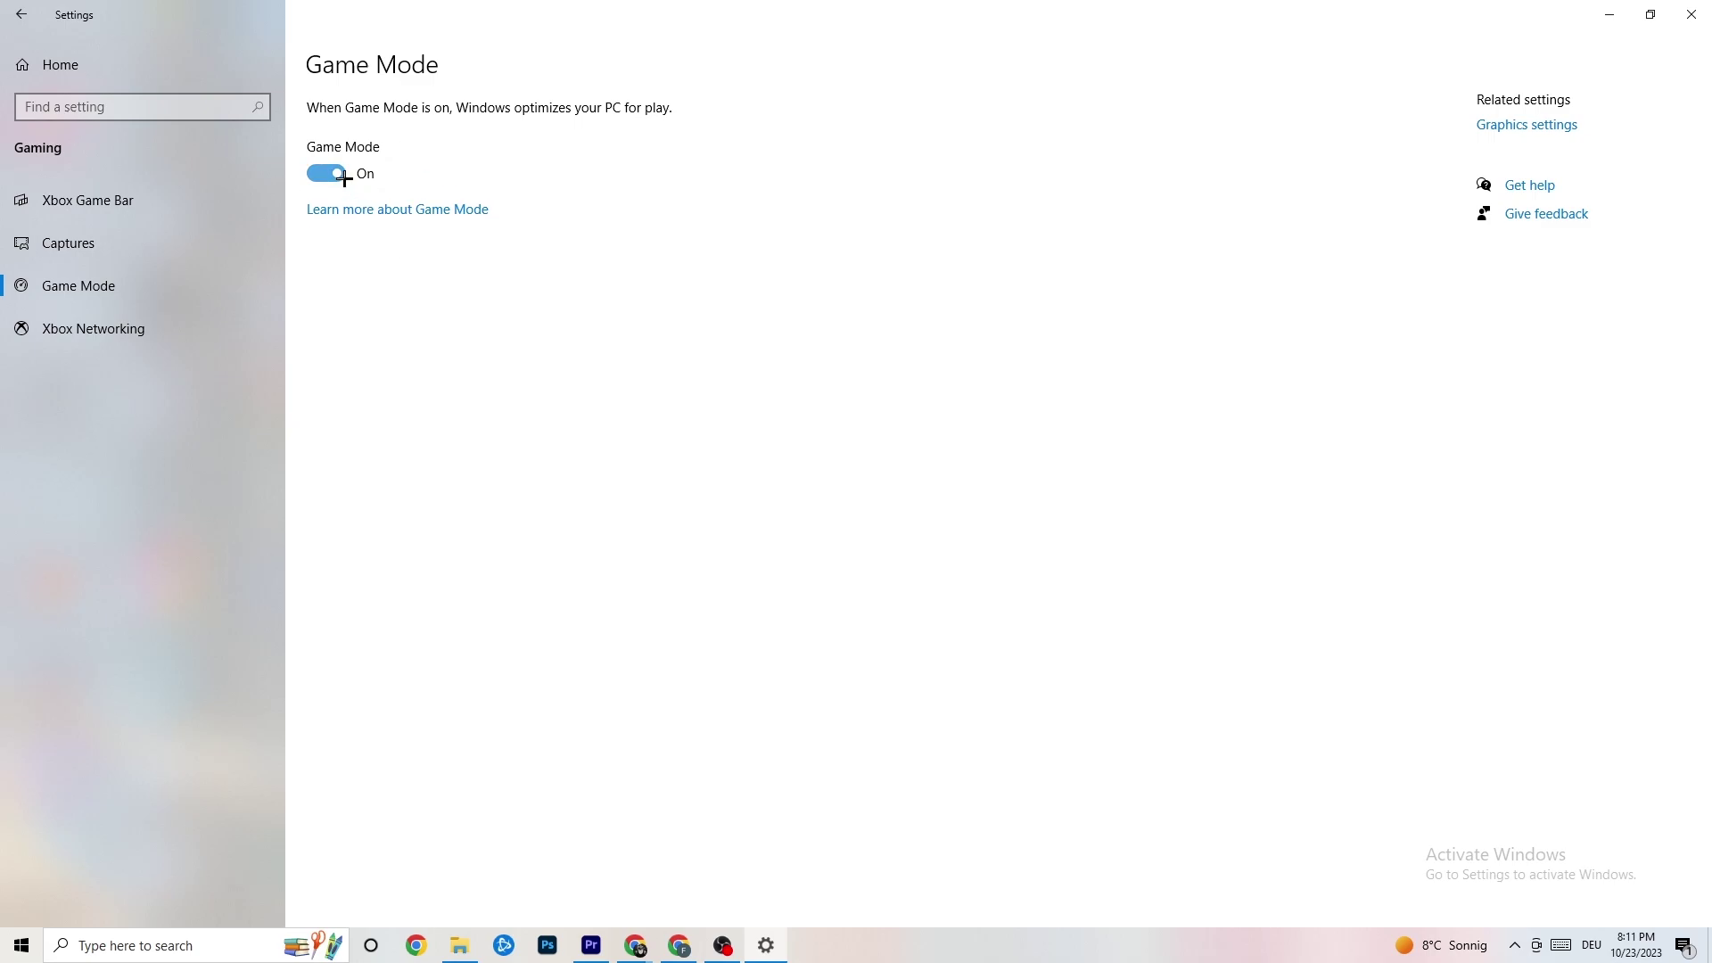
{"action": "left_click", "coordinate": [22, 15]}
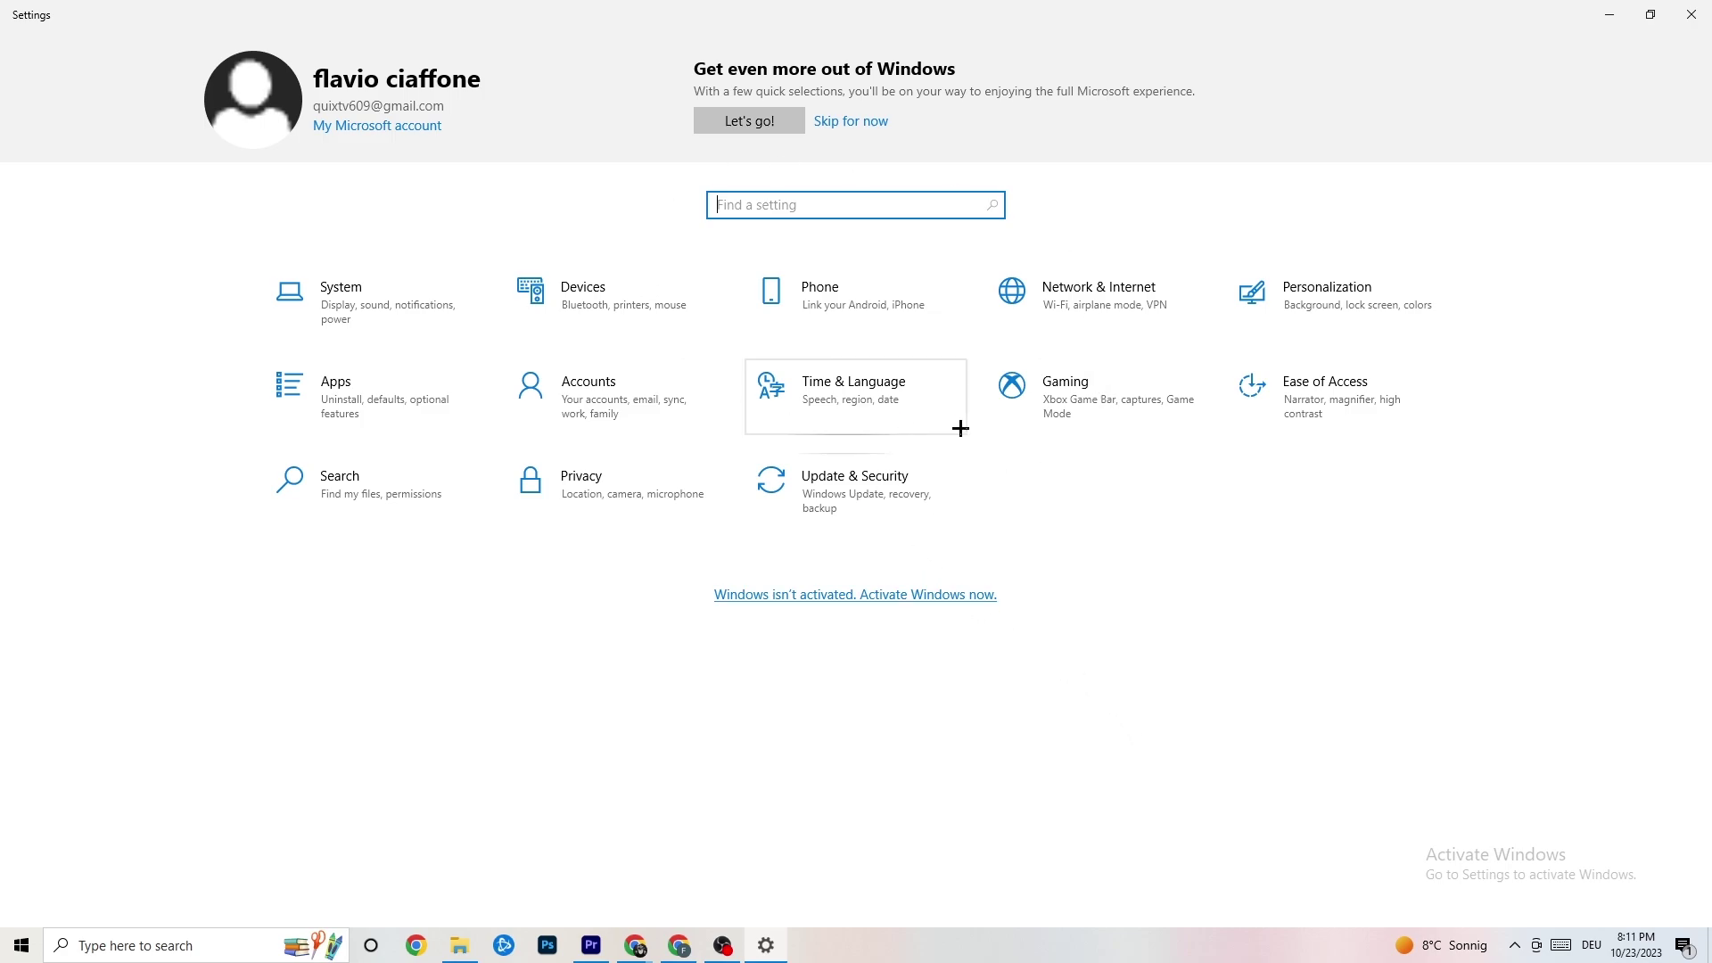
{"action": "left_click", "coordinate": [868, 482]}
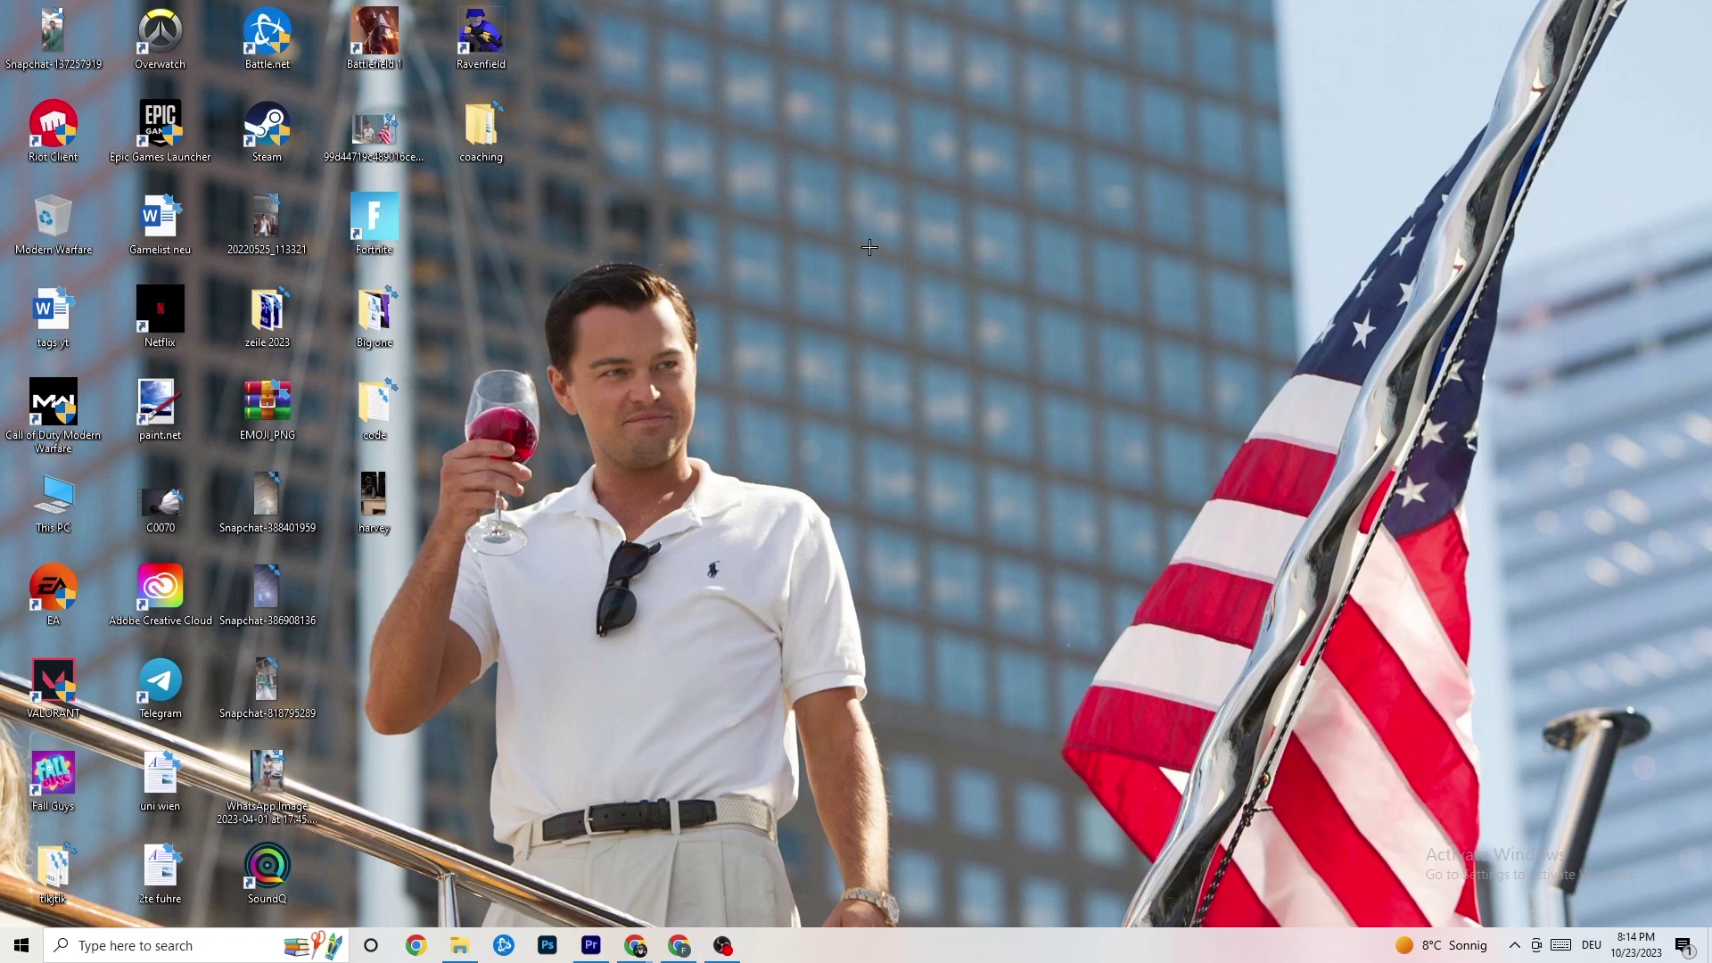
Step: Open NVIDIA Control Panel from the desktop, examine the resolution and refresh rate settings, and close it
{"action": "right_click", "coordinate": [767, 232]}
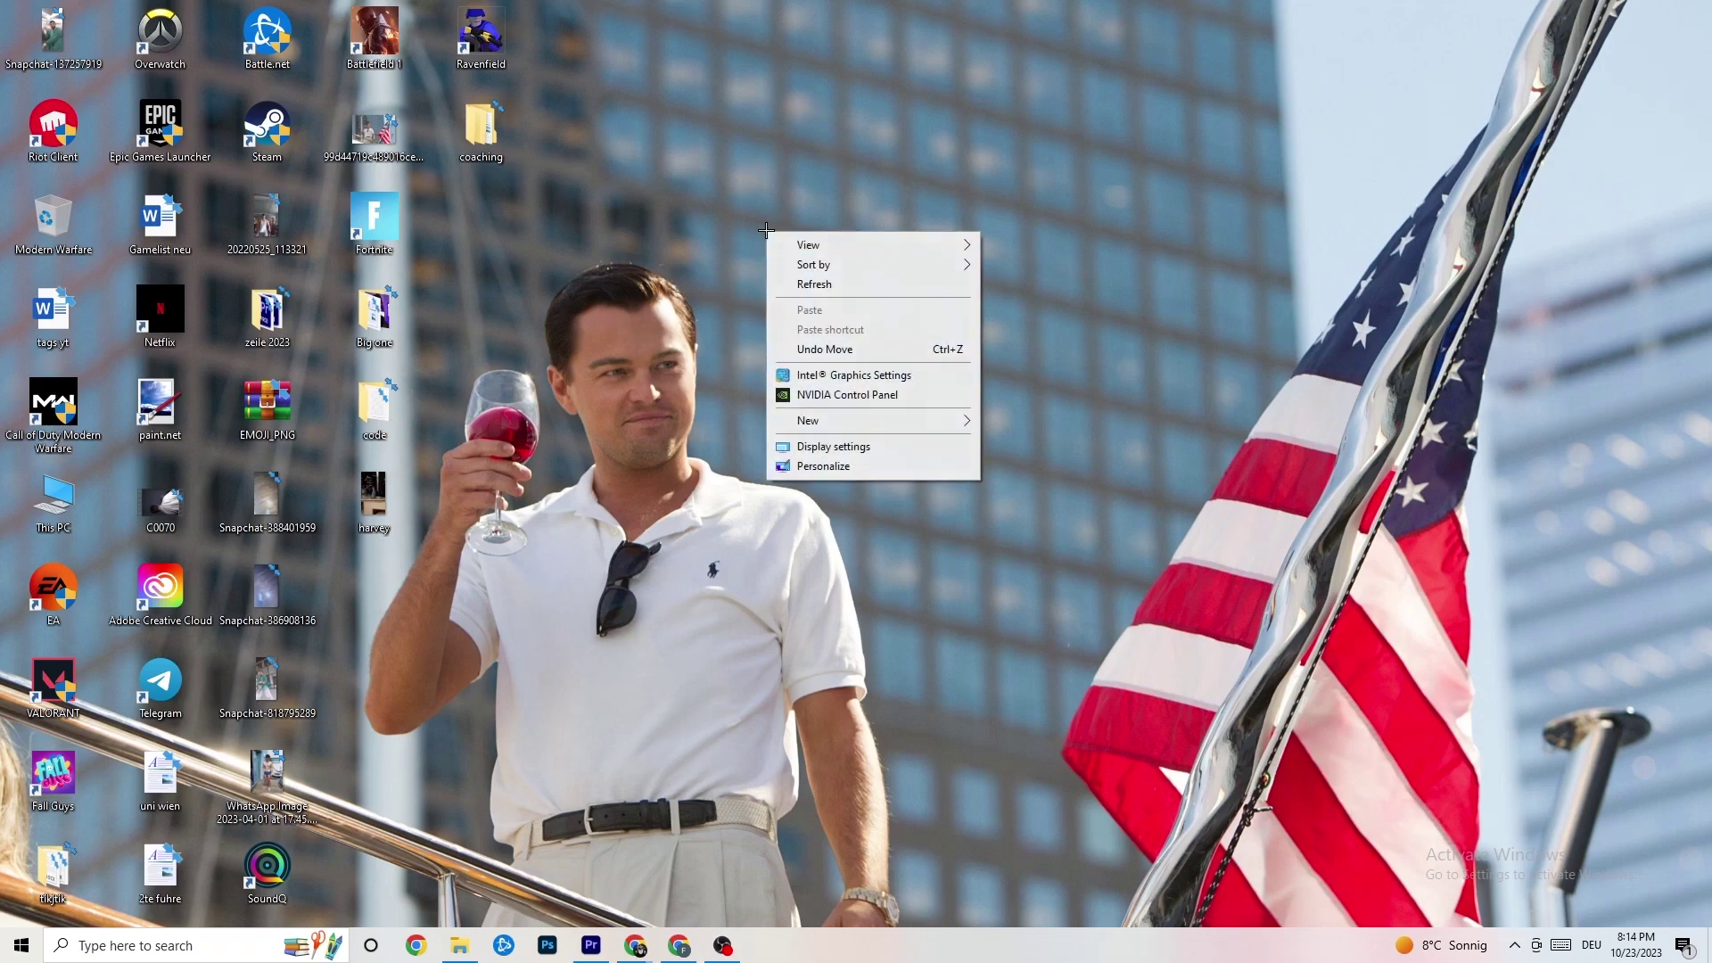
{"action": "left_click", "coordinate": [829, 397]}
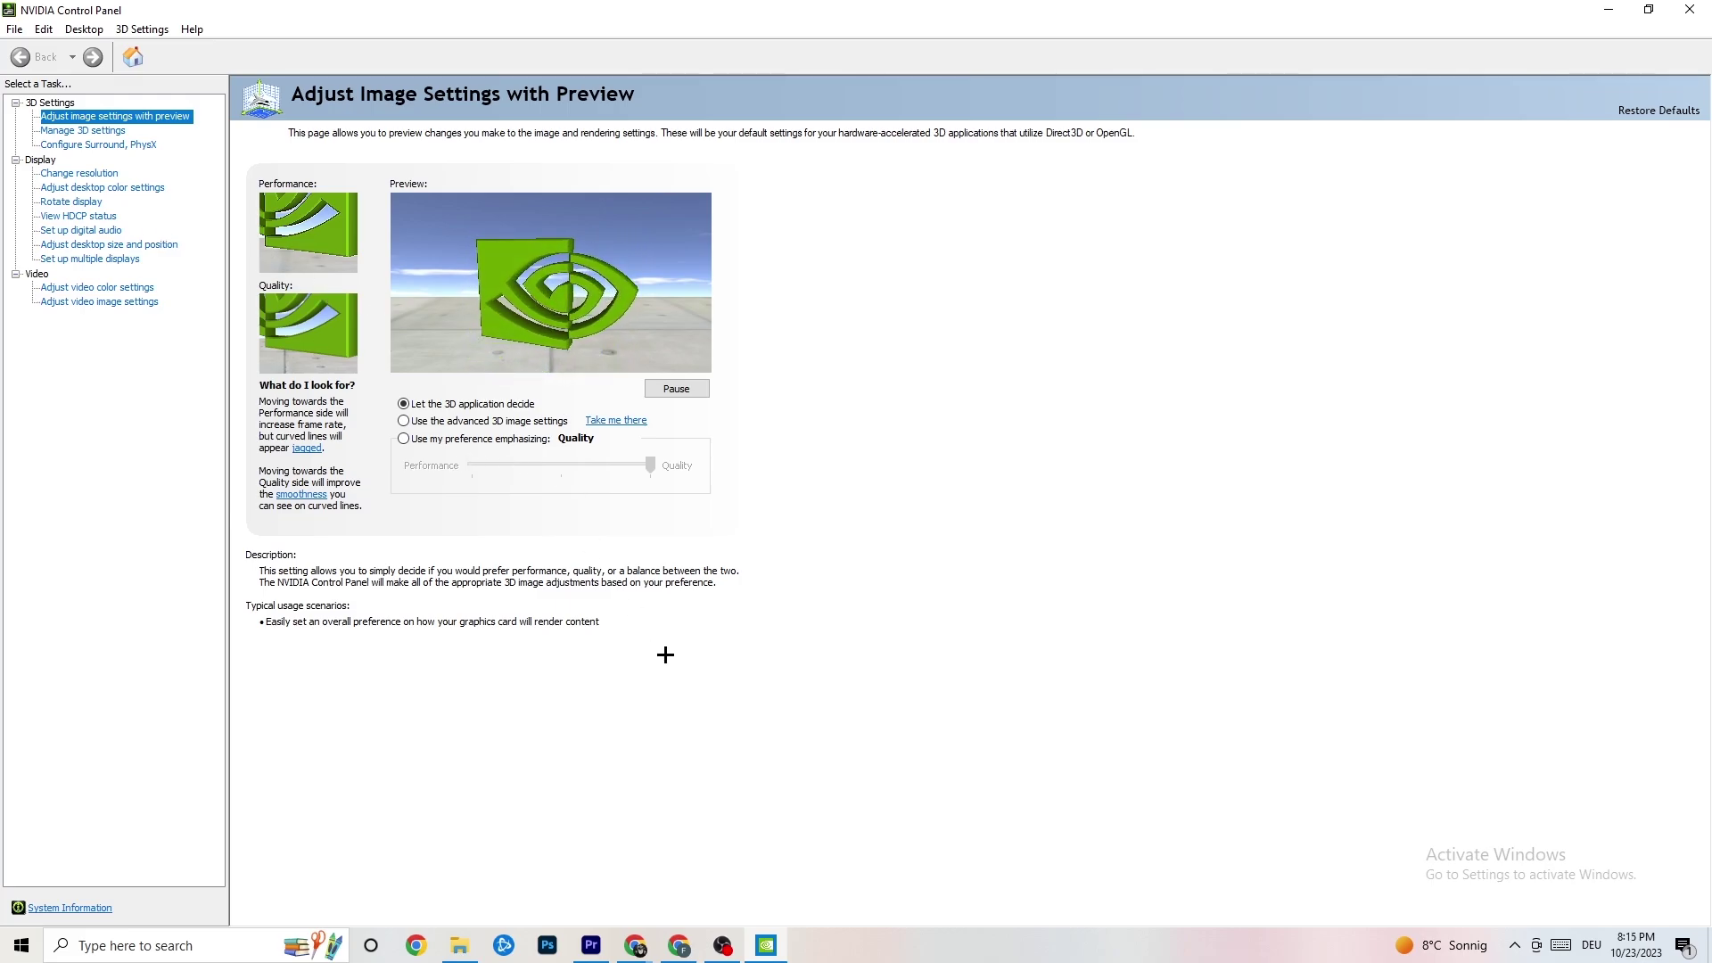
{"action": "left_click", "coordinate": [73, 175]}
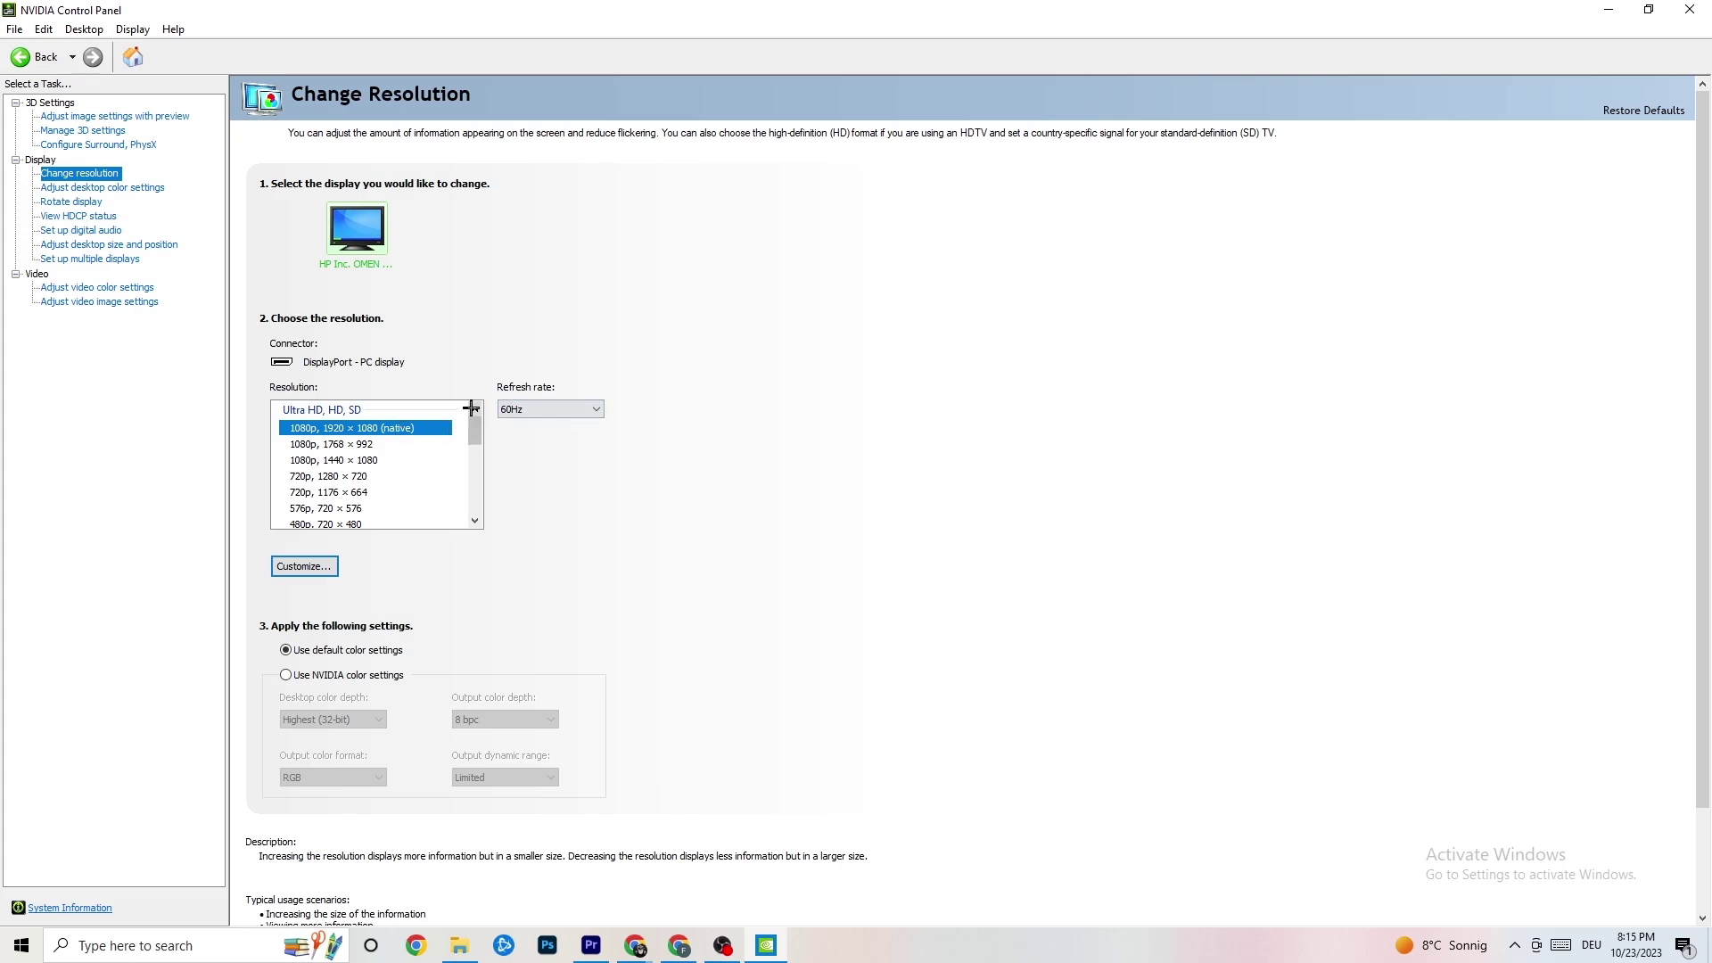
{"action": "left_click_drag", "start_coordinate": [475, 431], "coordinate": [474, 417]}
{"action": "key", "text": "alt+F4"}
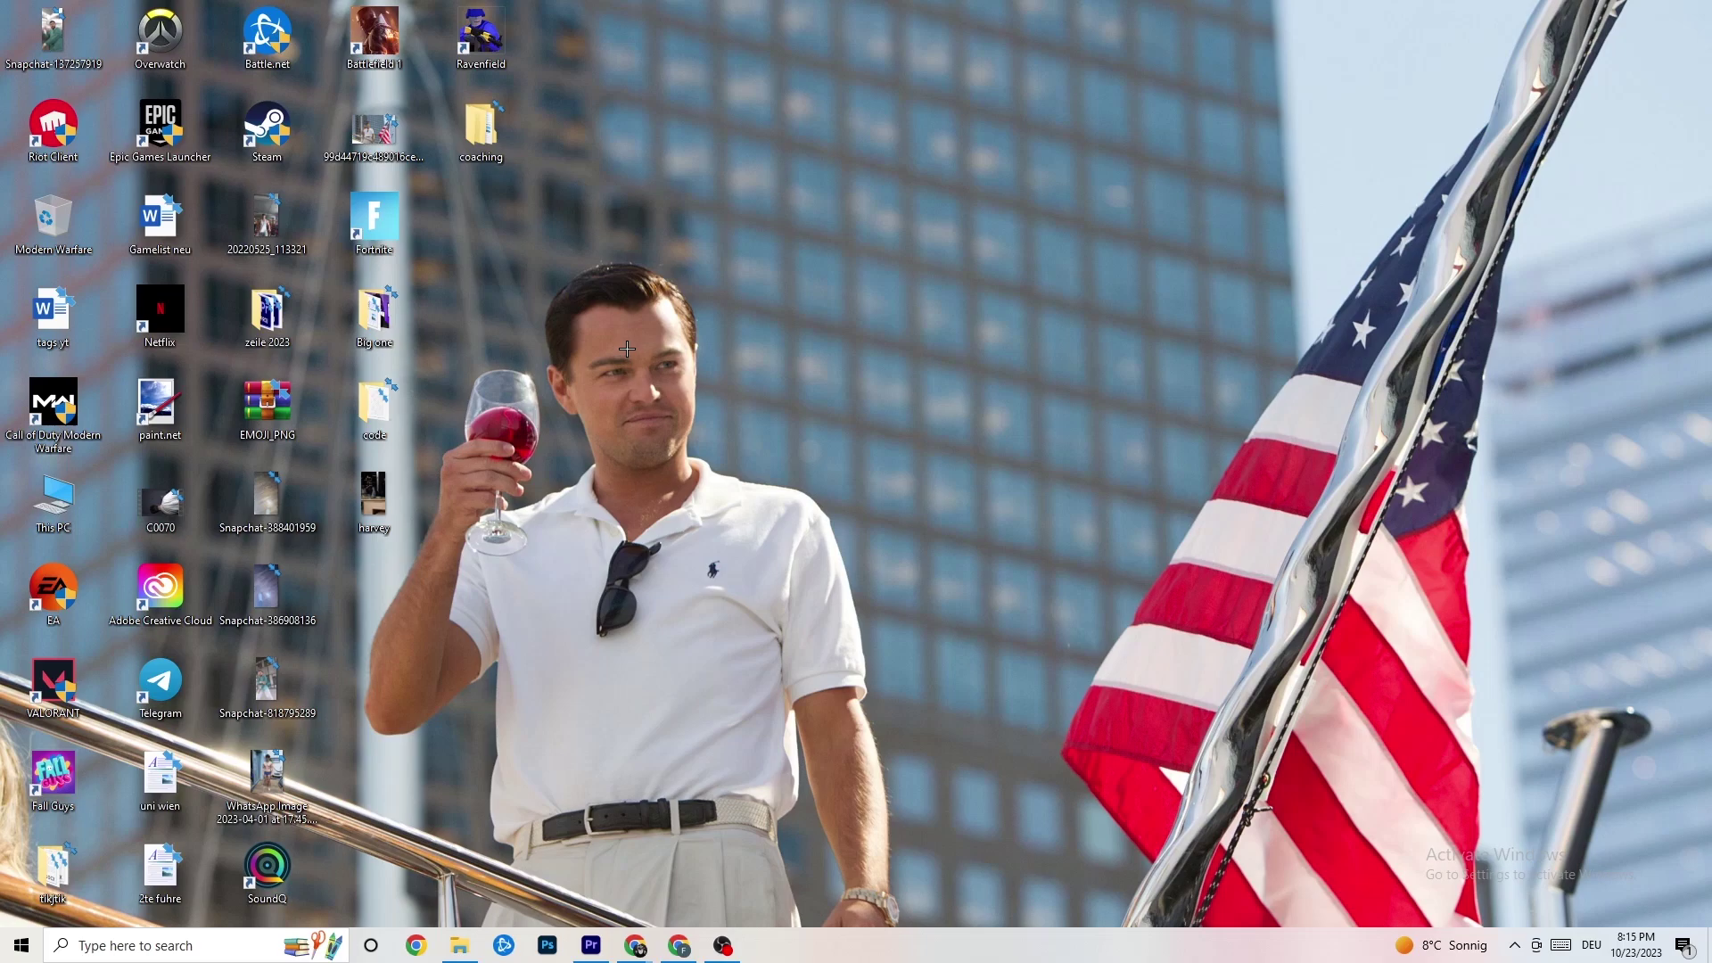
Step: Show the sleep, shut down and restart options for the PC, and dismiss them without choosing one
{"action": "left_click", "coordinate": [22, 946]}
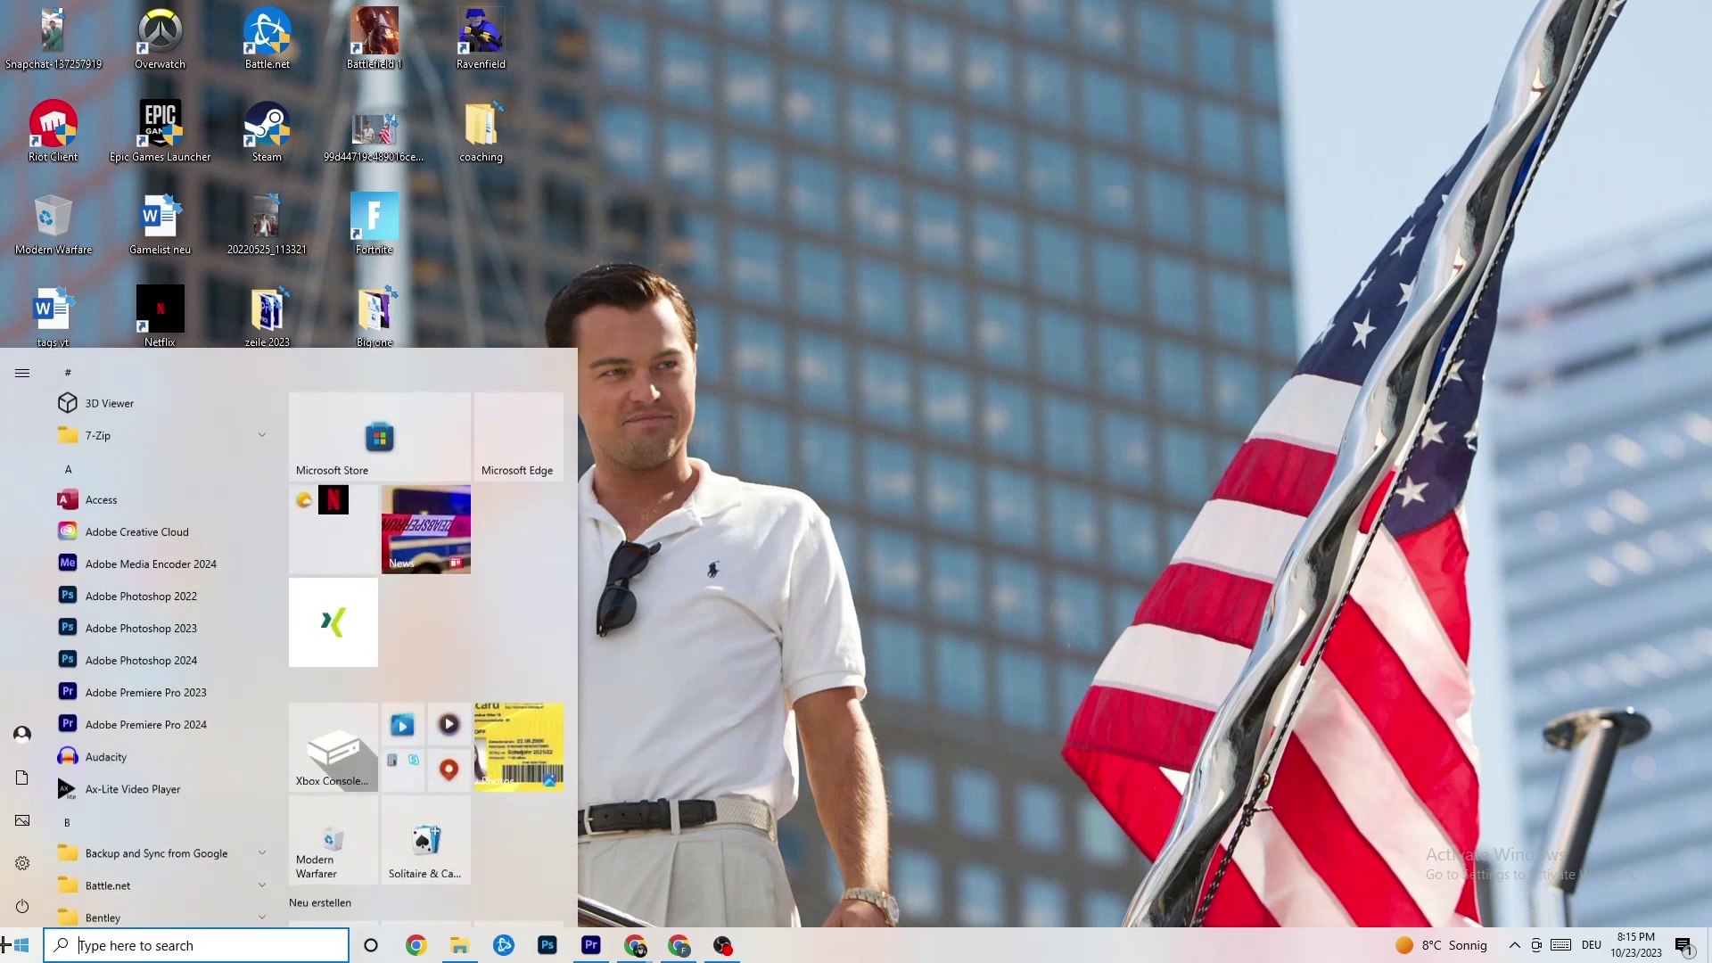
{"action": "left_click", "coordinate": [54, 906]}
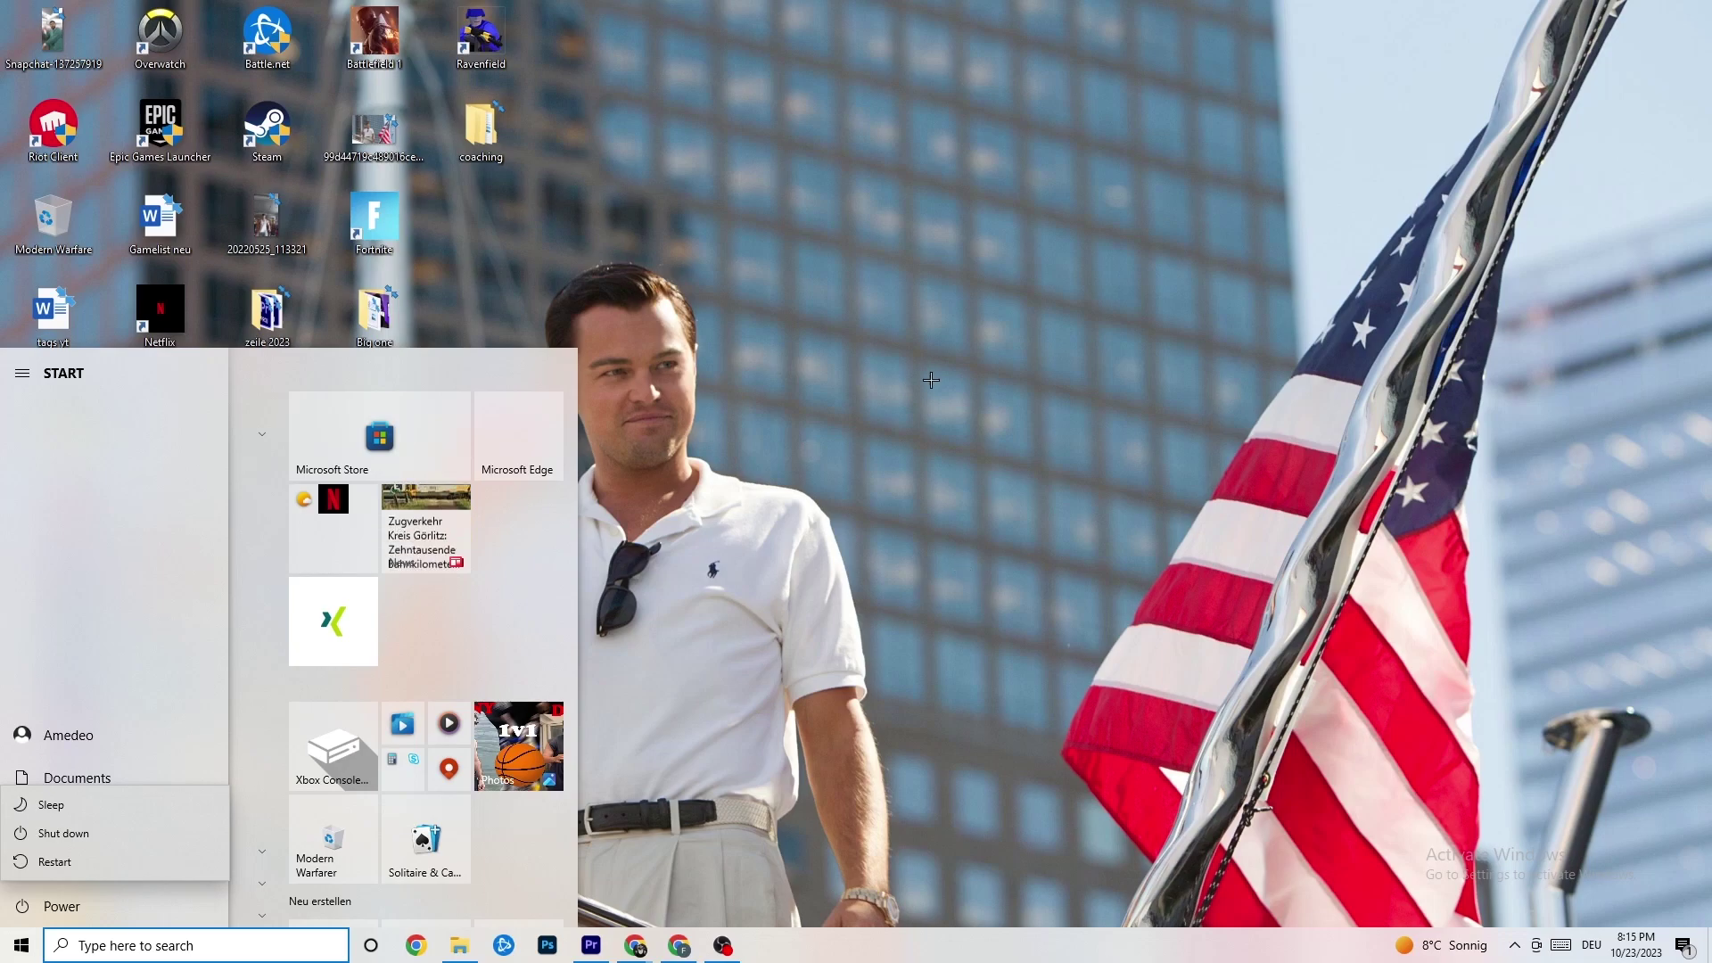
{"action": "left_click", "coordinate": [931, 380]}
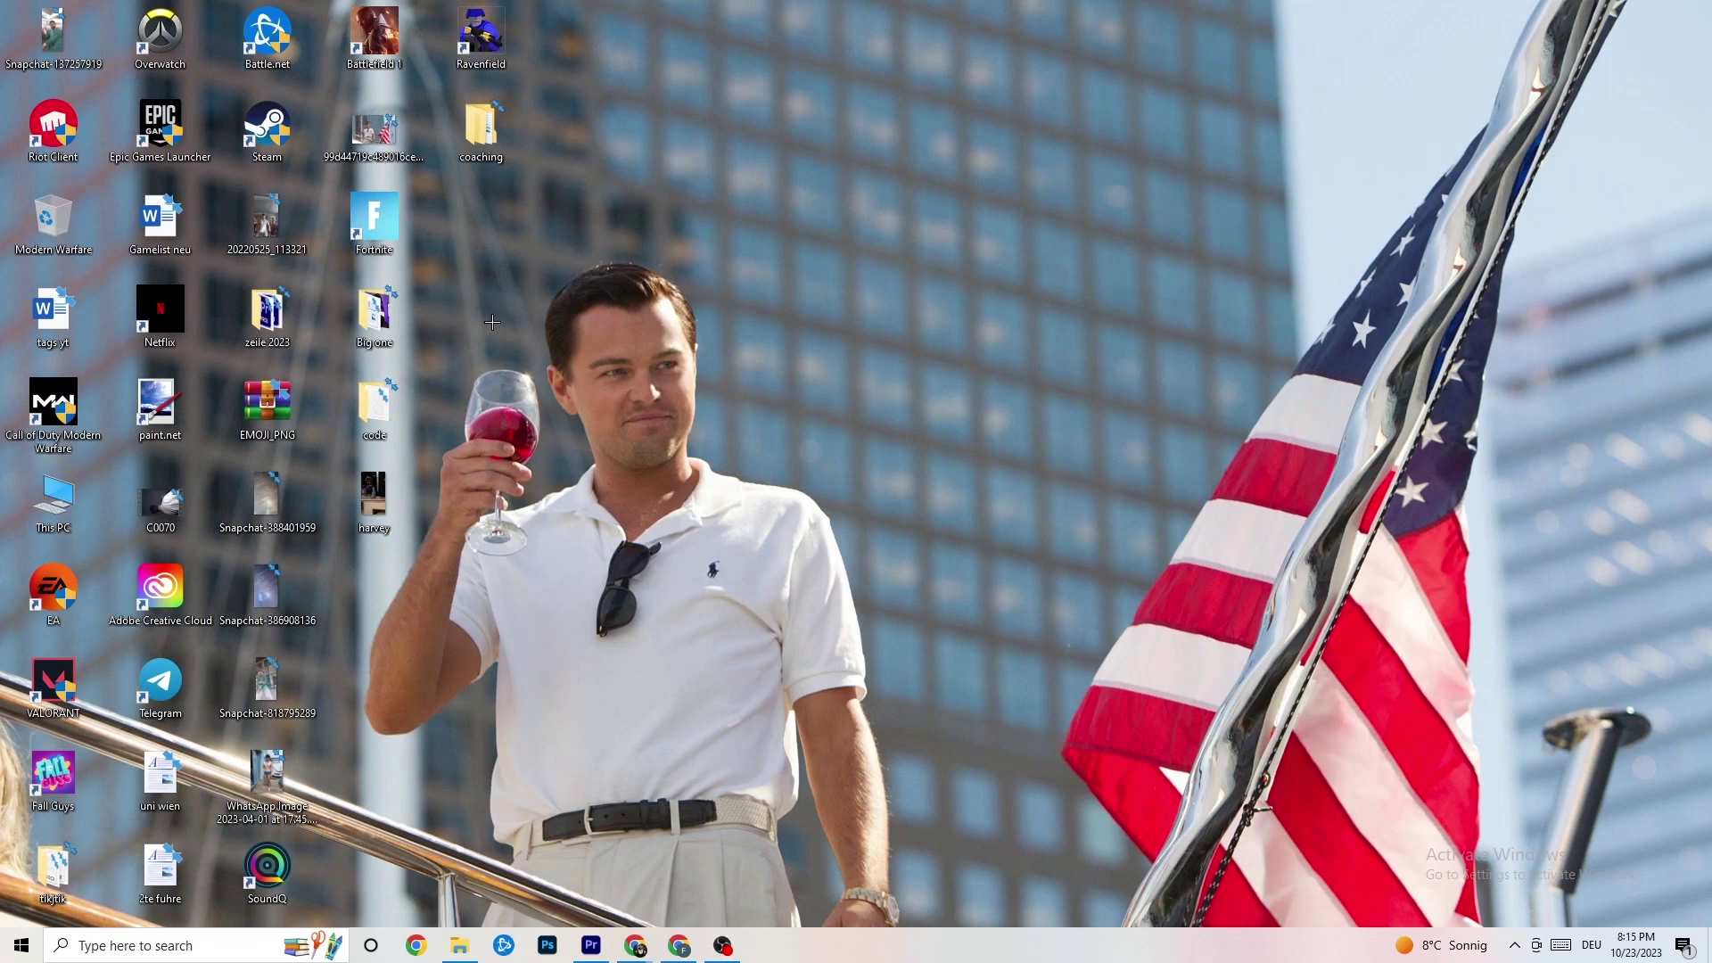